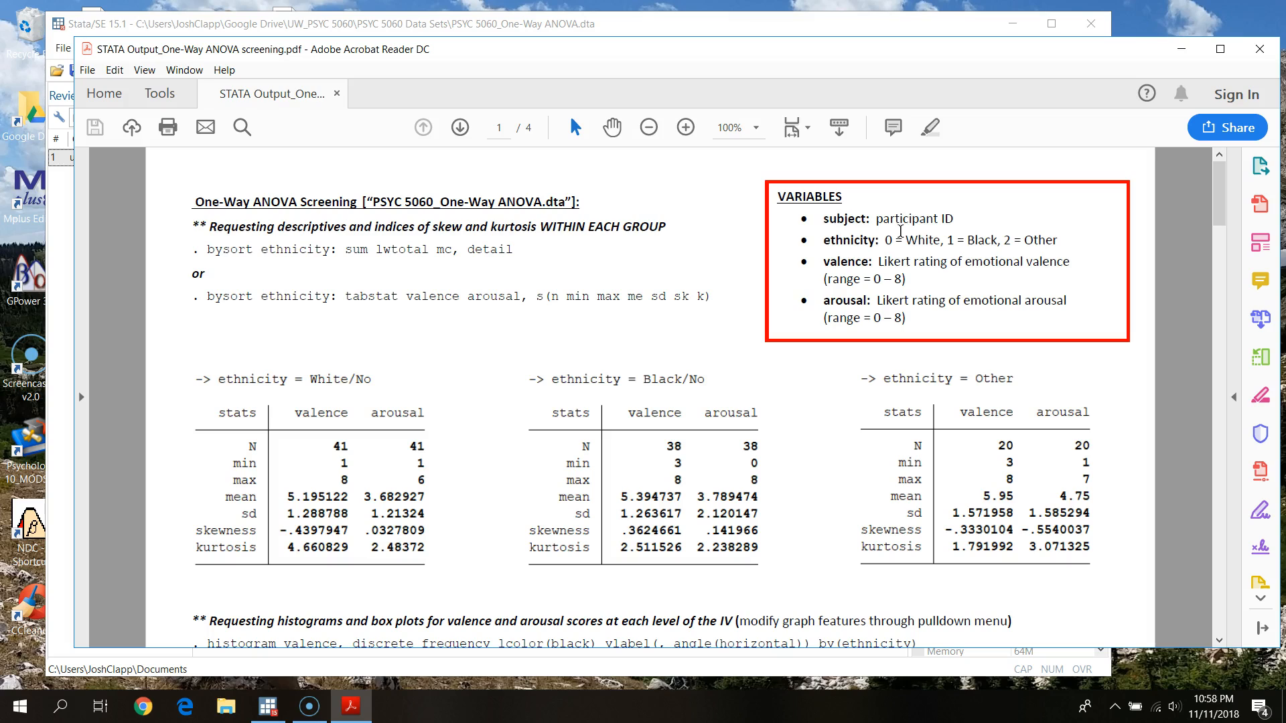
Review the variable definitions in the PDF handout and switch to Stata
click(1048, 297)
click(1104, 344)
click(1105, 345)
click(1083, 392)
click(1055, 372)
click(635, 27)
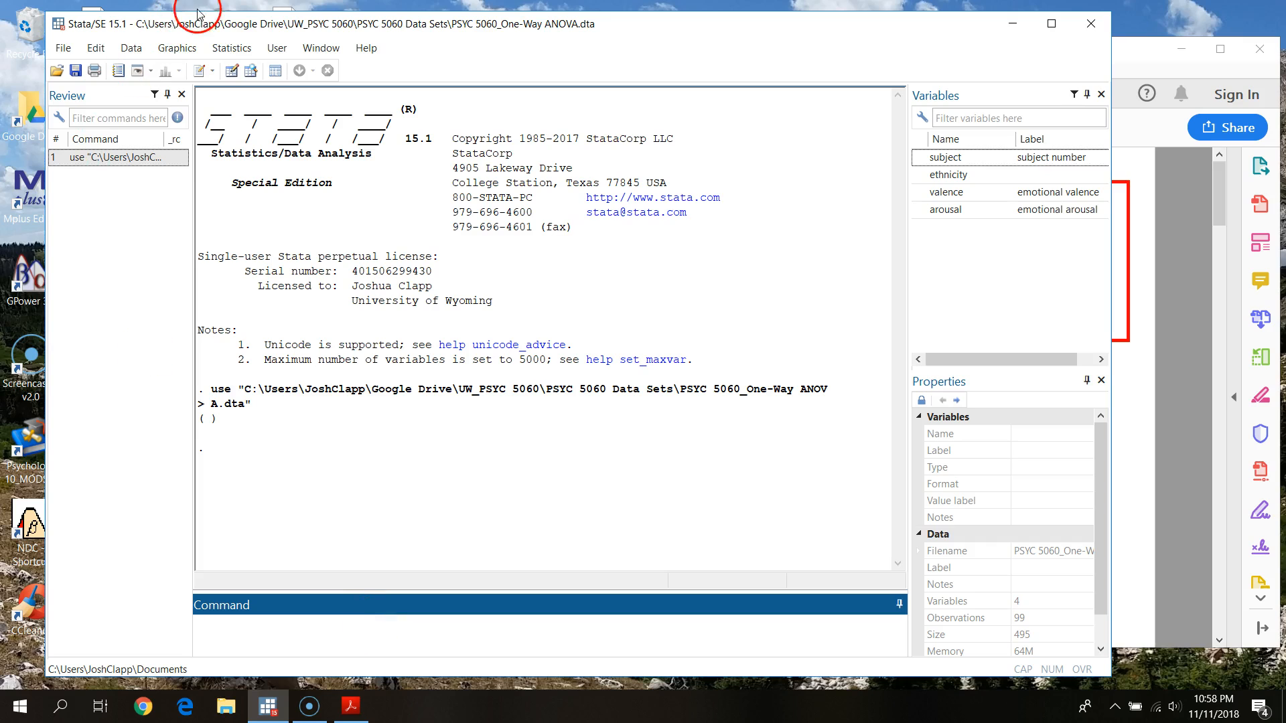
Open the dataset in the Data Editor and inspect the ethnicity, valence and arousal columns from first to last row
click(231, 78)
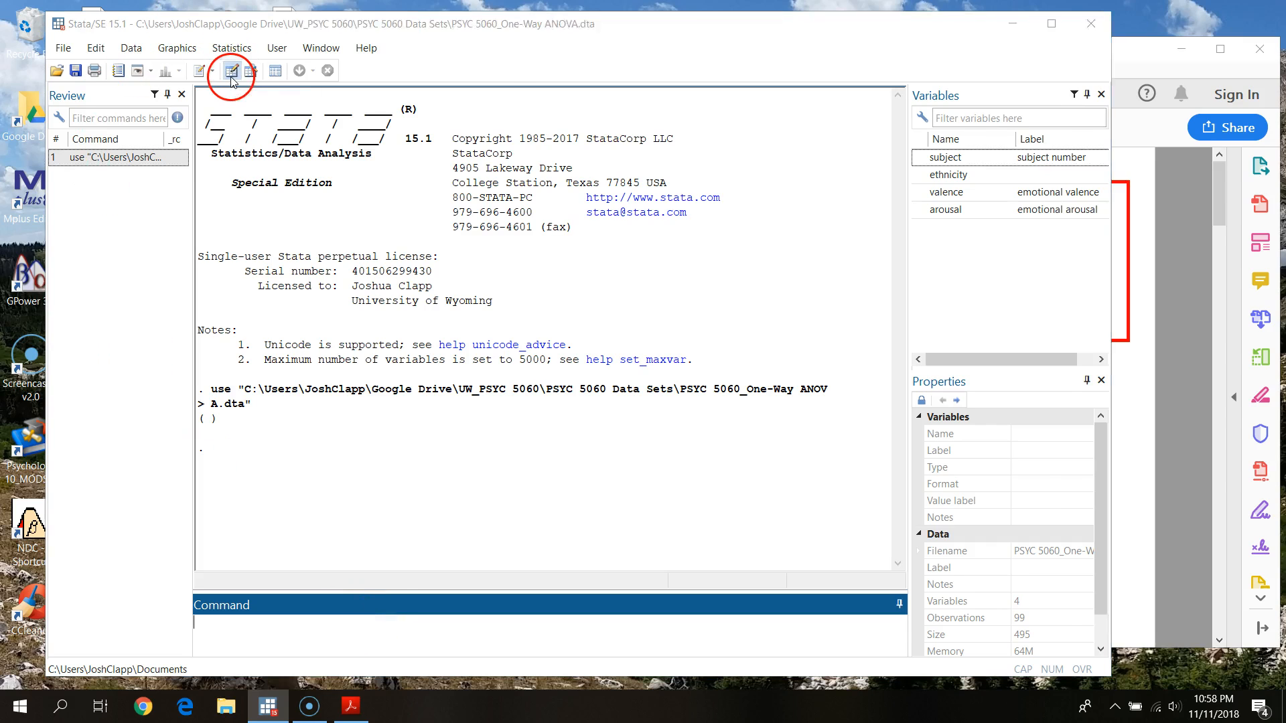
scroll(428, 288, down, 1)
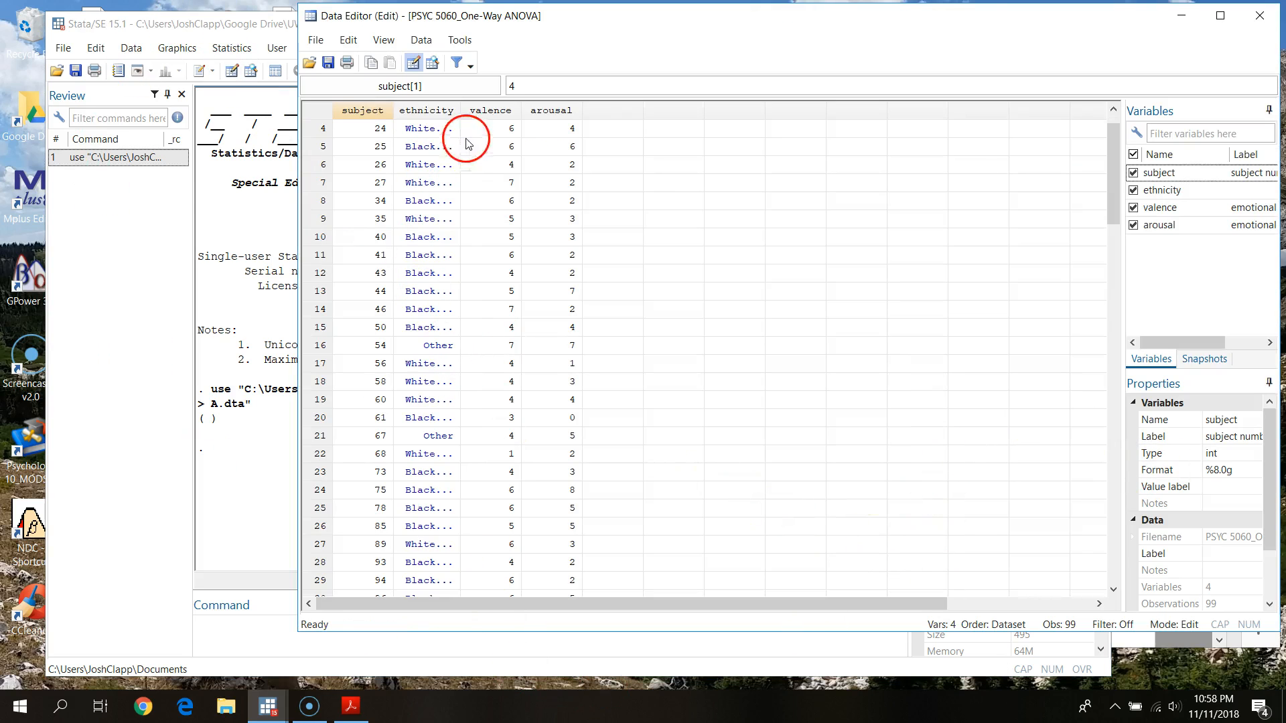
drag(1113, 160, 1163, 201)
click(1159, 173)
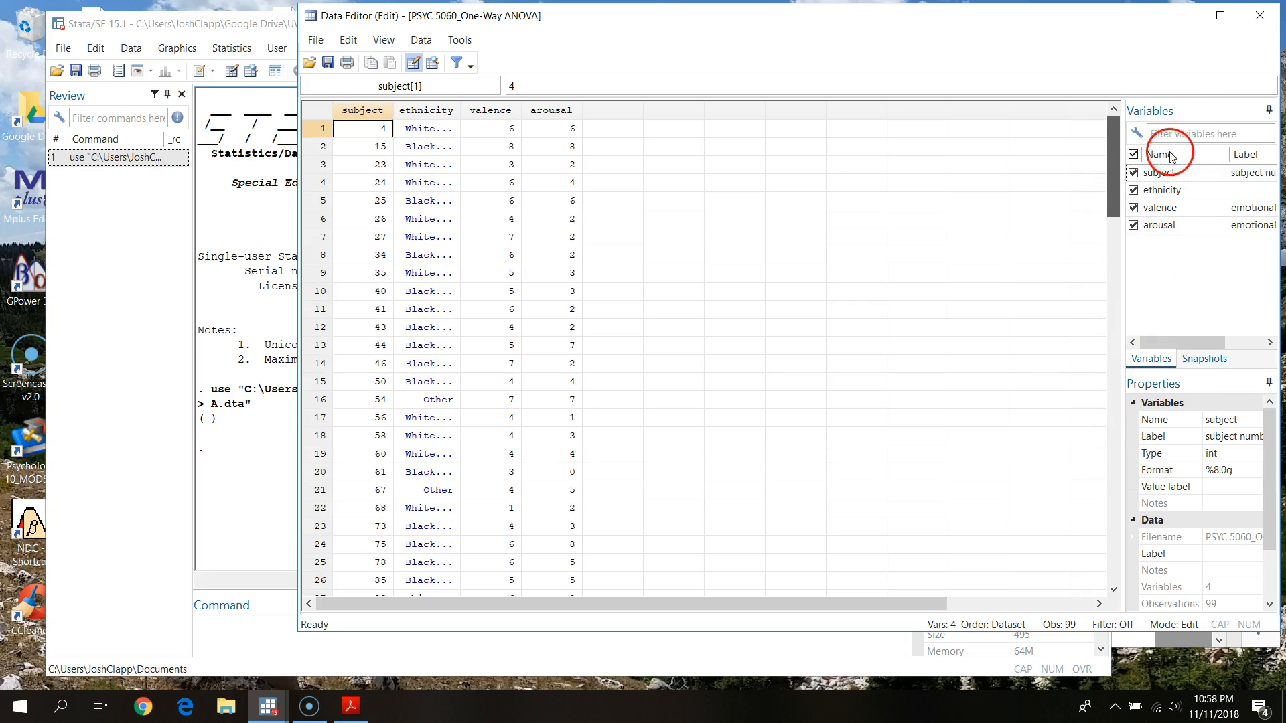
click(446, 119)
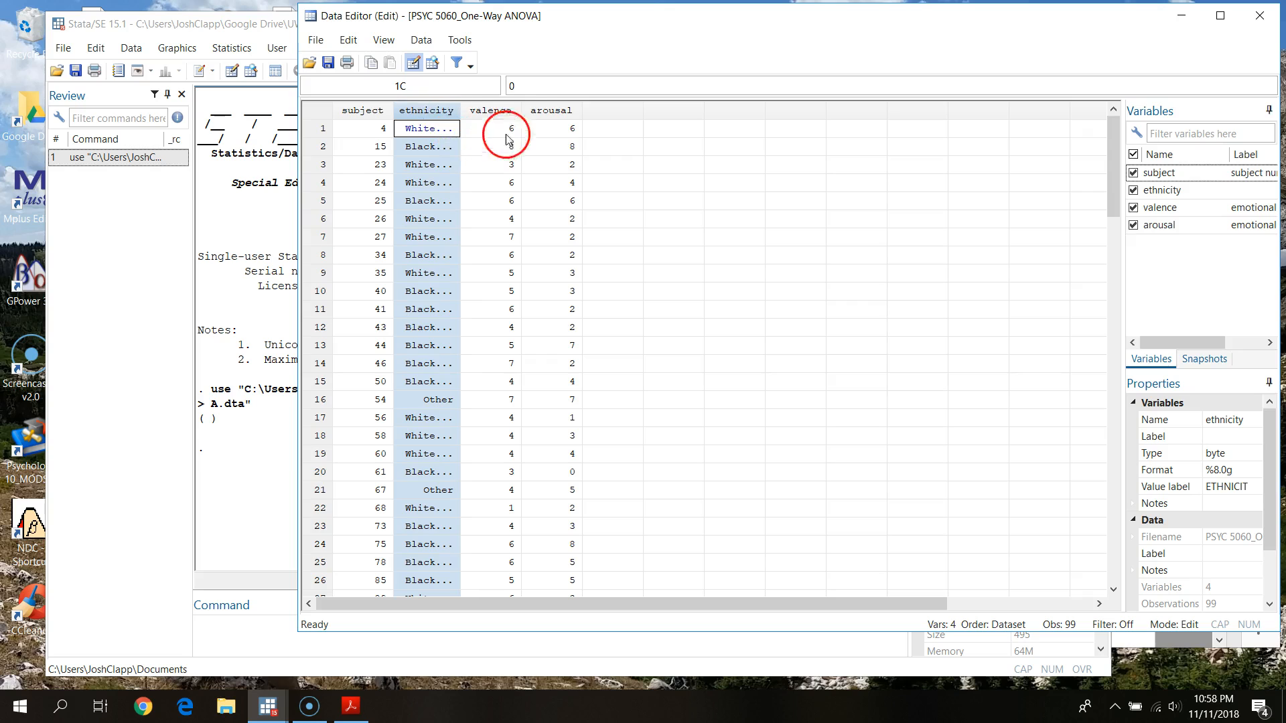
click(491, 111)
click(553, 110)
drag(1113, 172, 1114, 121)
click(515, 111)
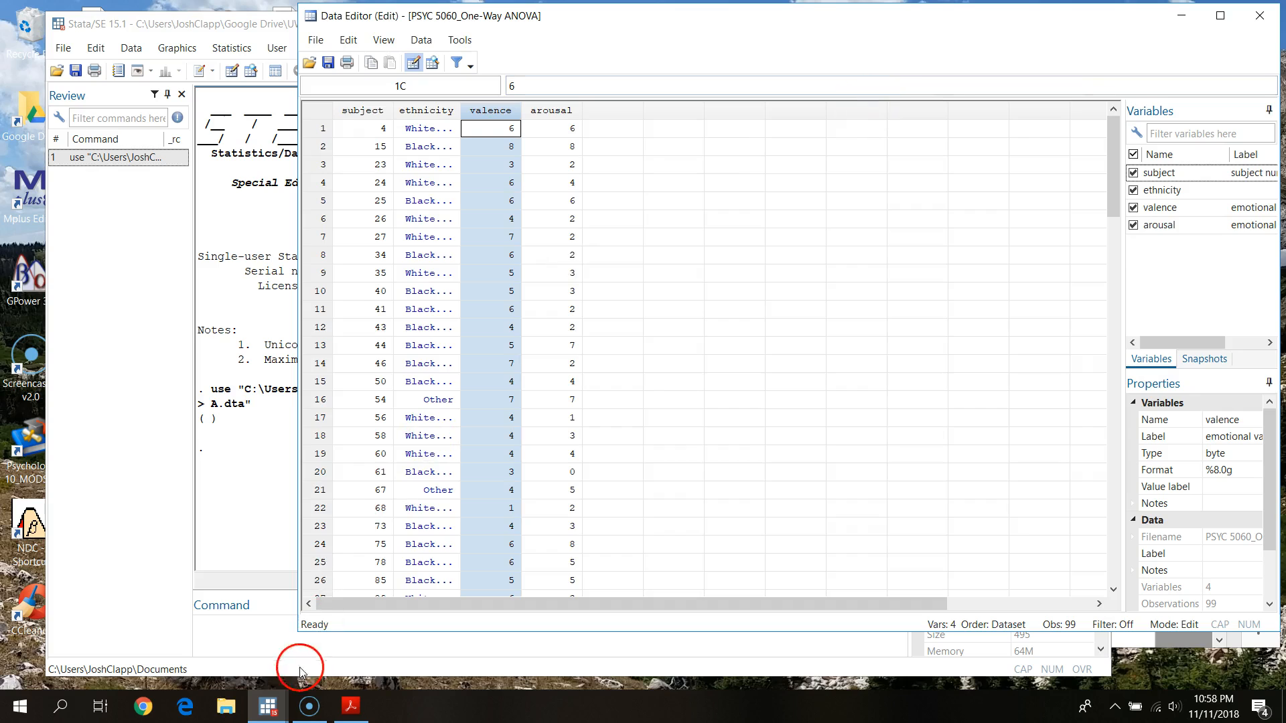
Sort the dataset with the command "sort ethnicity" and check the ethnicity column in the Data Editor
click(236, 643)
text(sort )
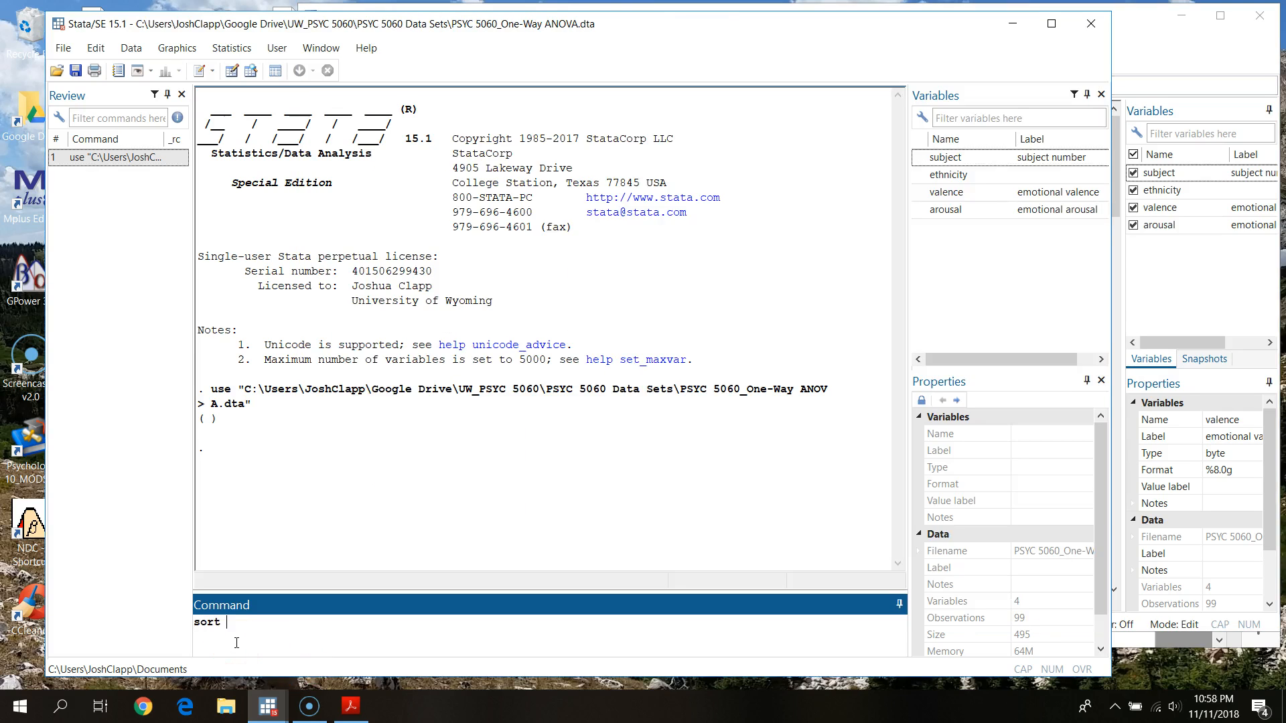
text(ethnicity)
key(Return)
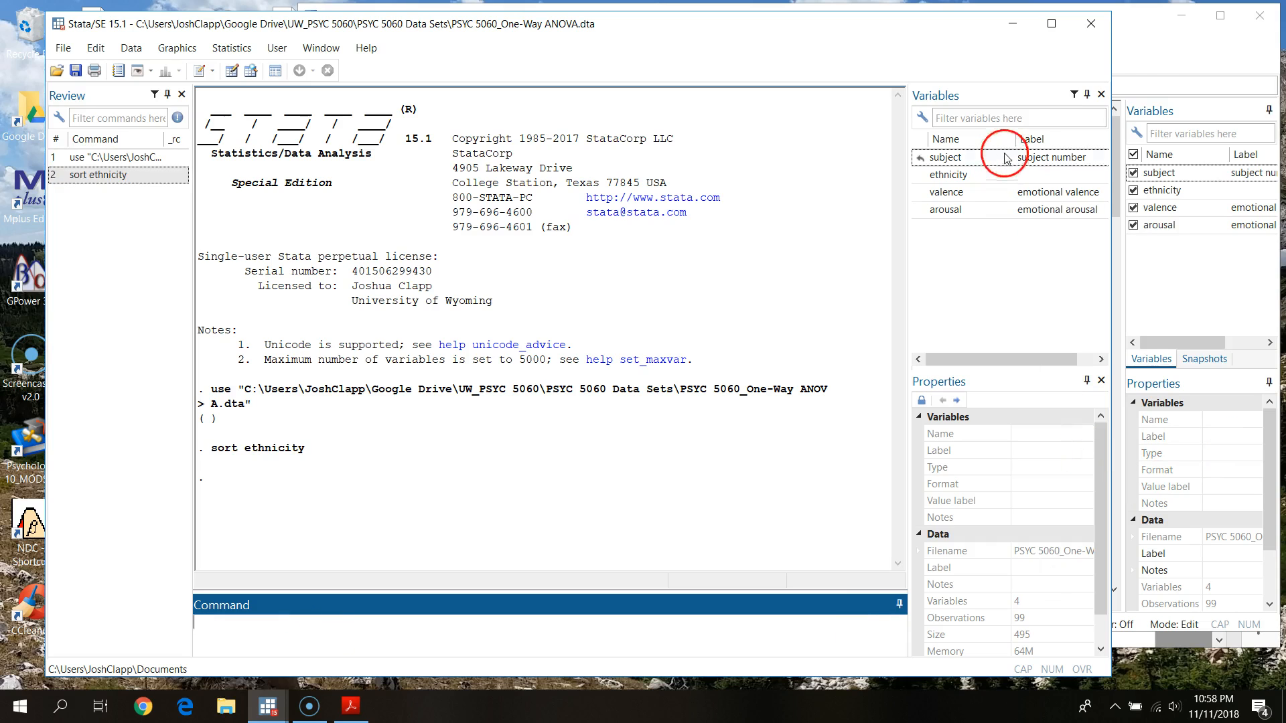
click(1148, 89)
click(427, 110)
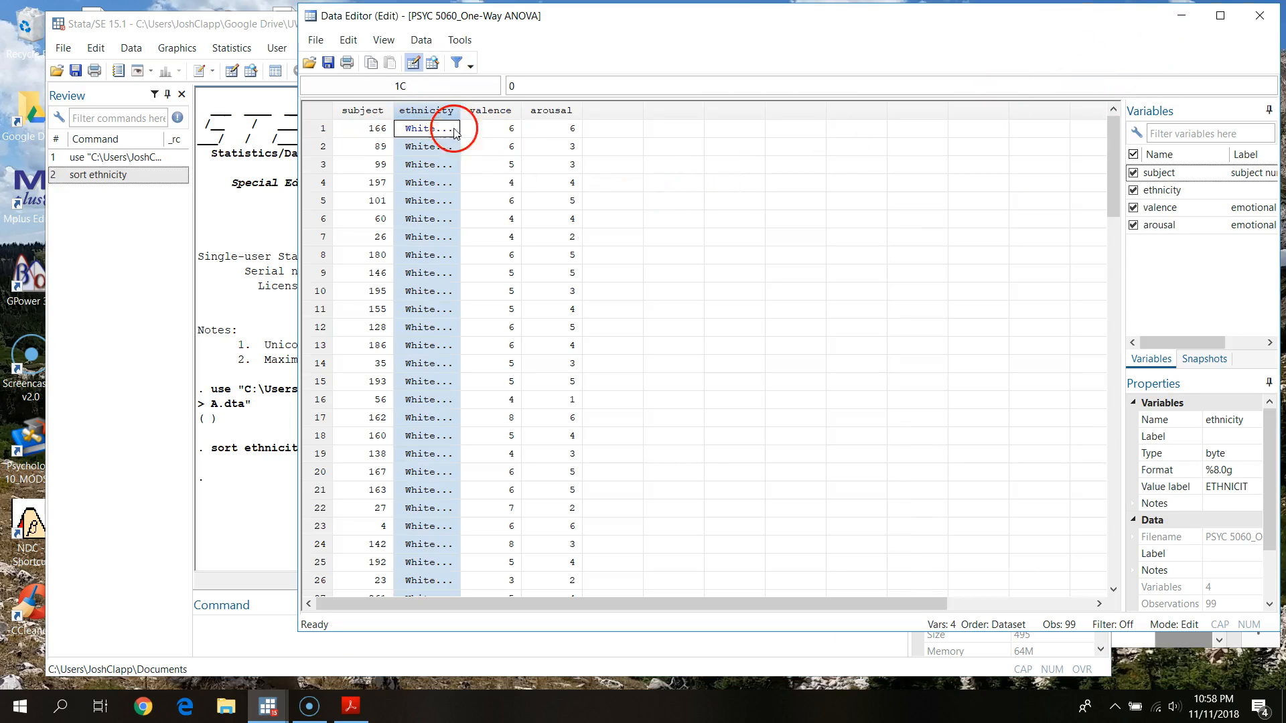
drag(1113, 201, 1111, 119)
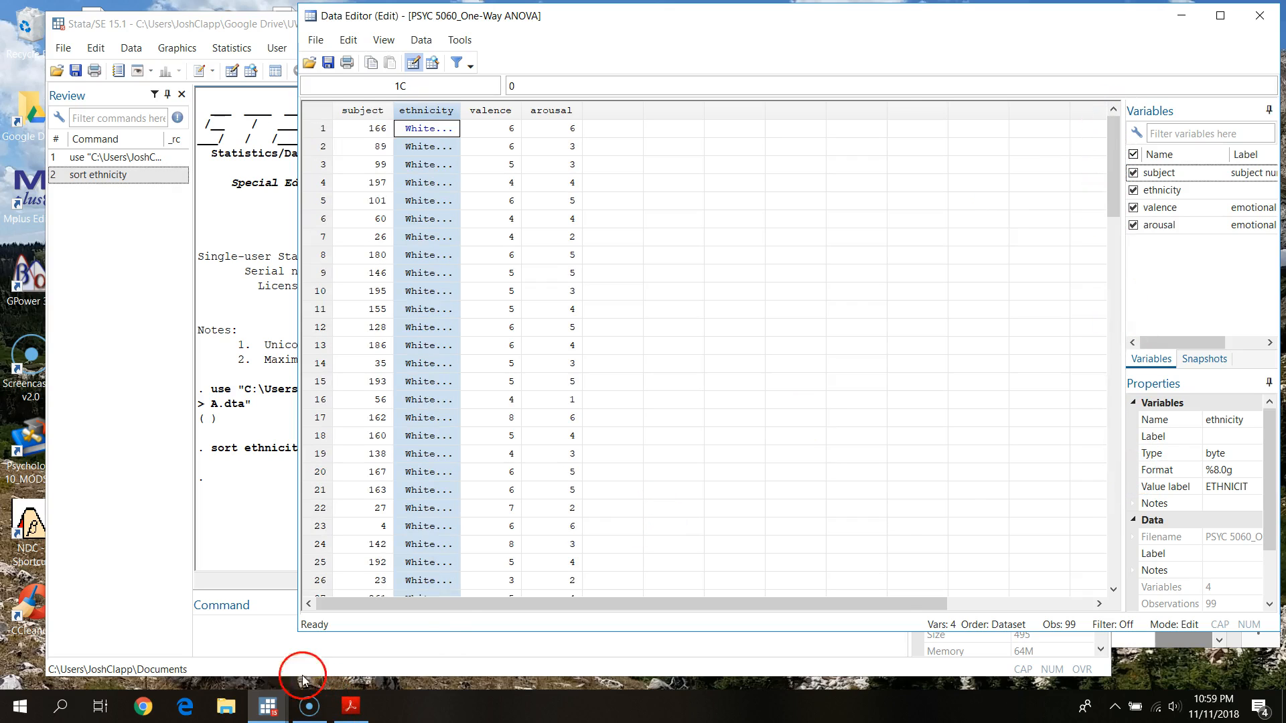
Sort the dataset with the command "sort valence" and check the valence column in the Data Editor for implausible scores
click(235, 626)
text(sort valence)
key(Return)
click(1105, 42)
click(1171, 43)
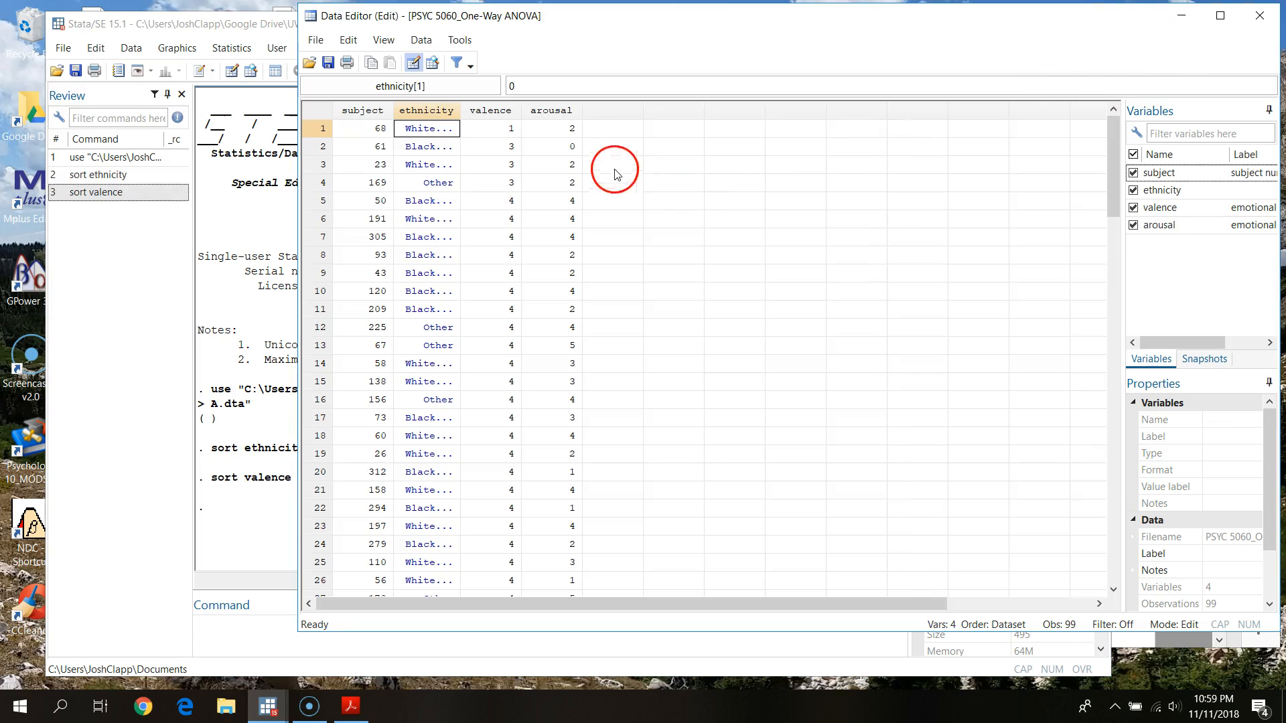
click(492, 110)
mouse_move(1109, 143)
mouse_down()
mouse_move(1114, 359)
mouse_move(1113, 141)
mouse_up()
Sort the dataset with the command "sort arousal" and check the arousal column in the Data Editor for implausible scores
click(242, 626)
text(so)
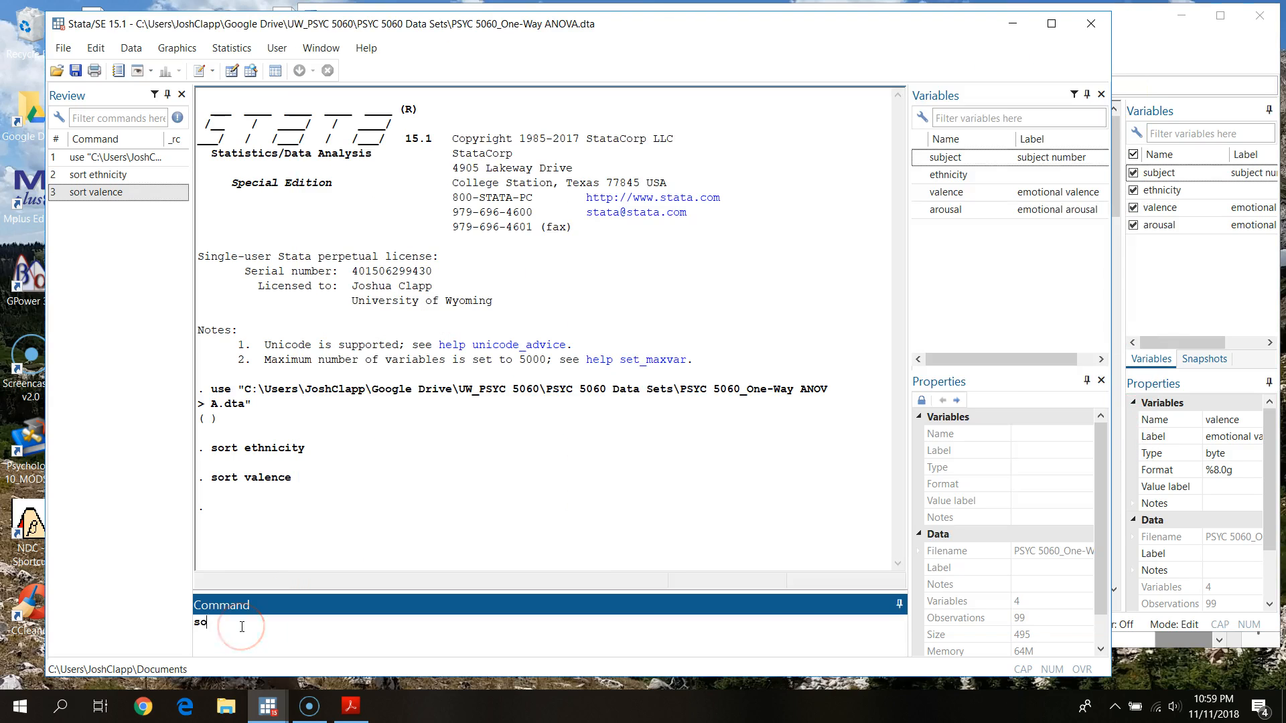
text(rt arousal)
key(Return)
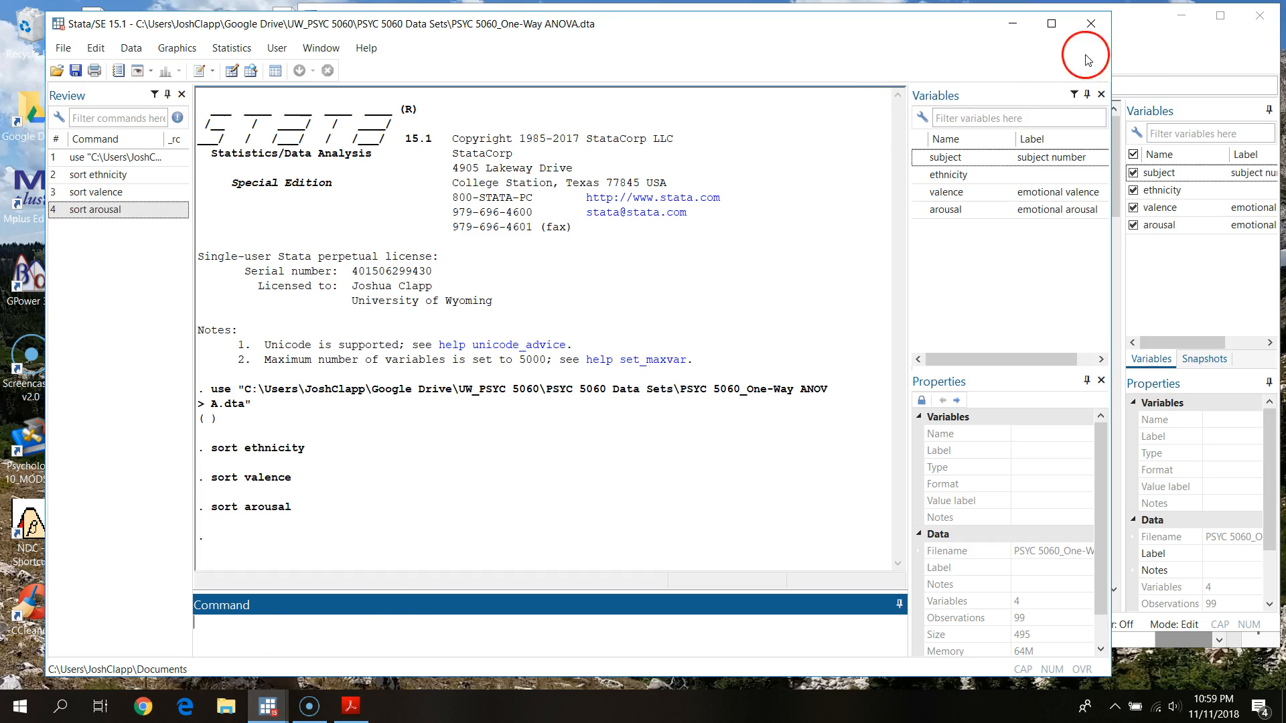
click(1139, 47)
click(540, 119)
drag(1113, 158, 1156, 66)
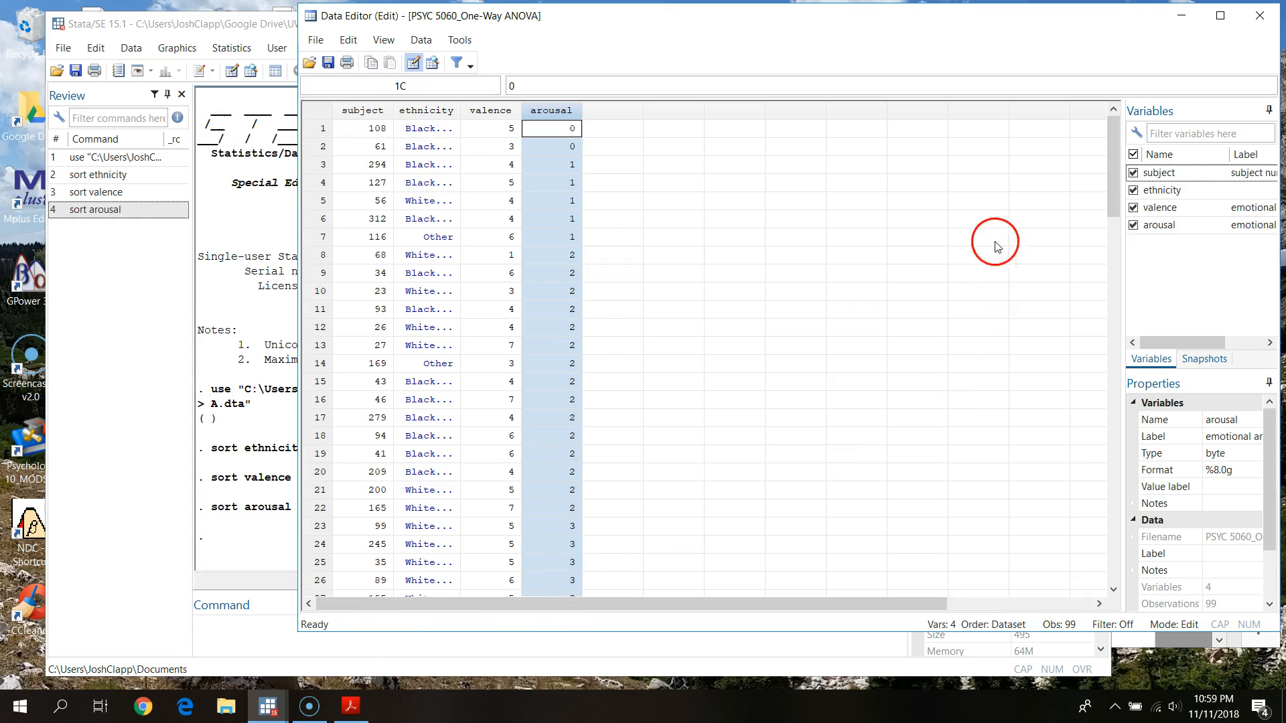
drag(1111, 127, 1143, 120)
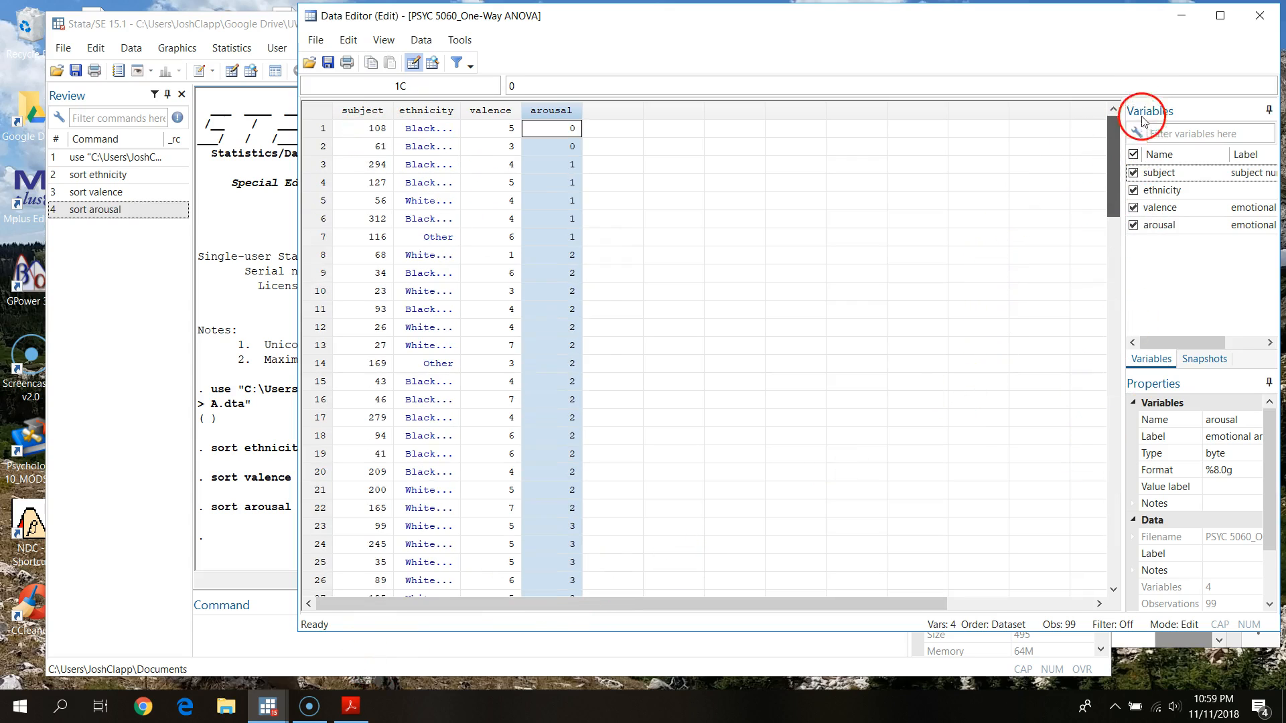
Run "bysort ethnicity: tabstat valence arousal, s(n min max me sd variance sk k)" to get descriptives within each ethnicity group
click(231, 636)
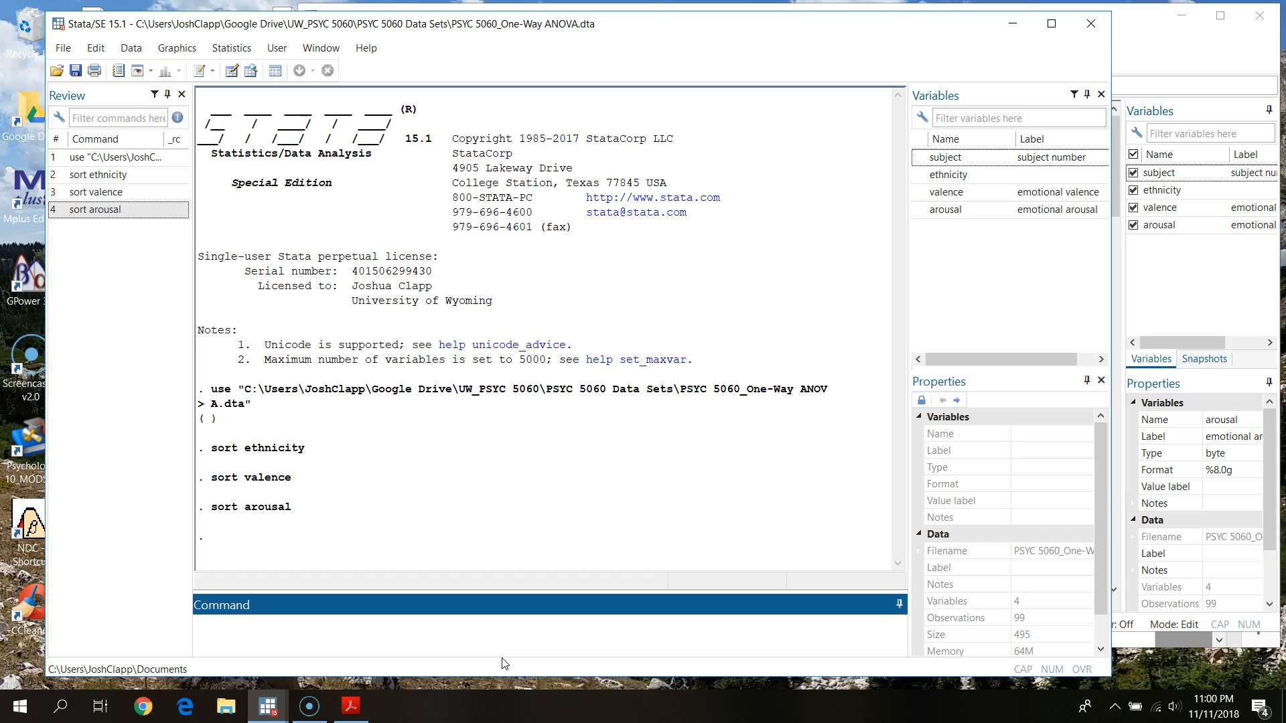
text(ysort ethnicity:)
click(350, 706)
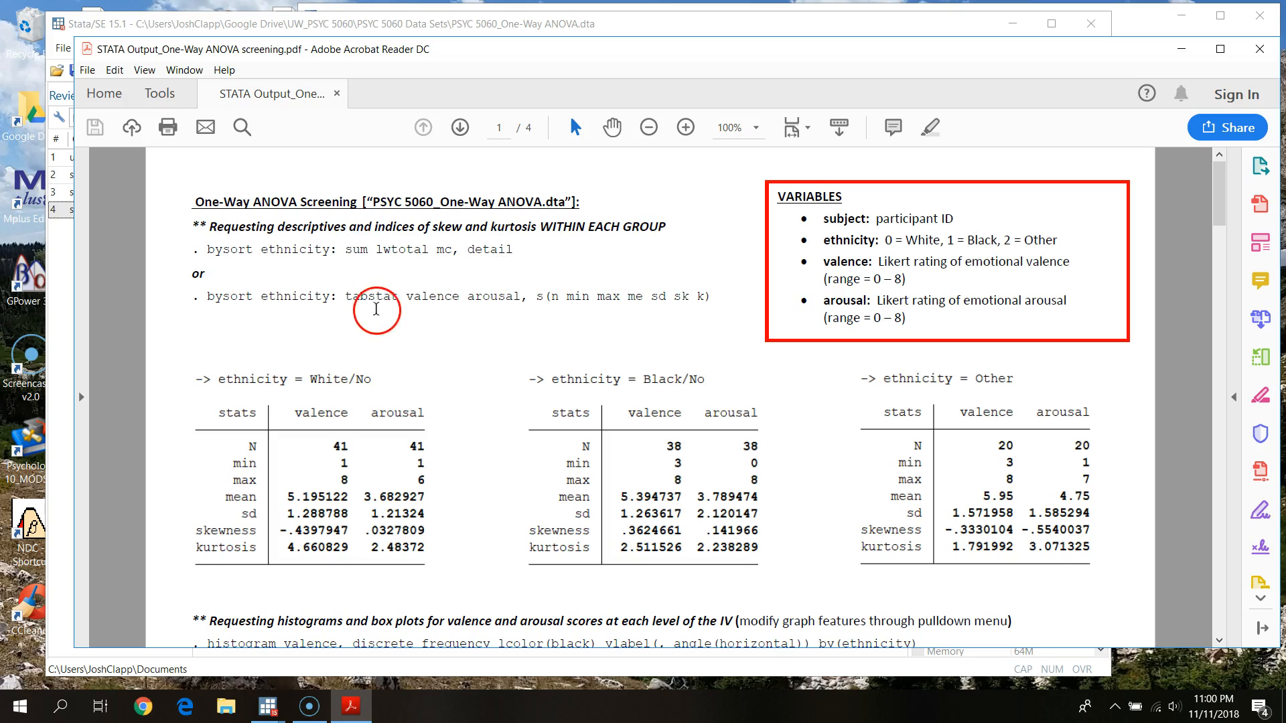
click(779, 25)
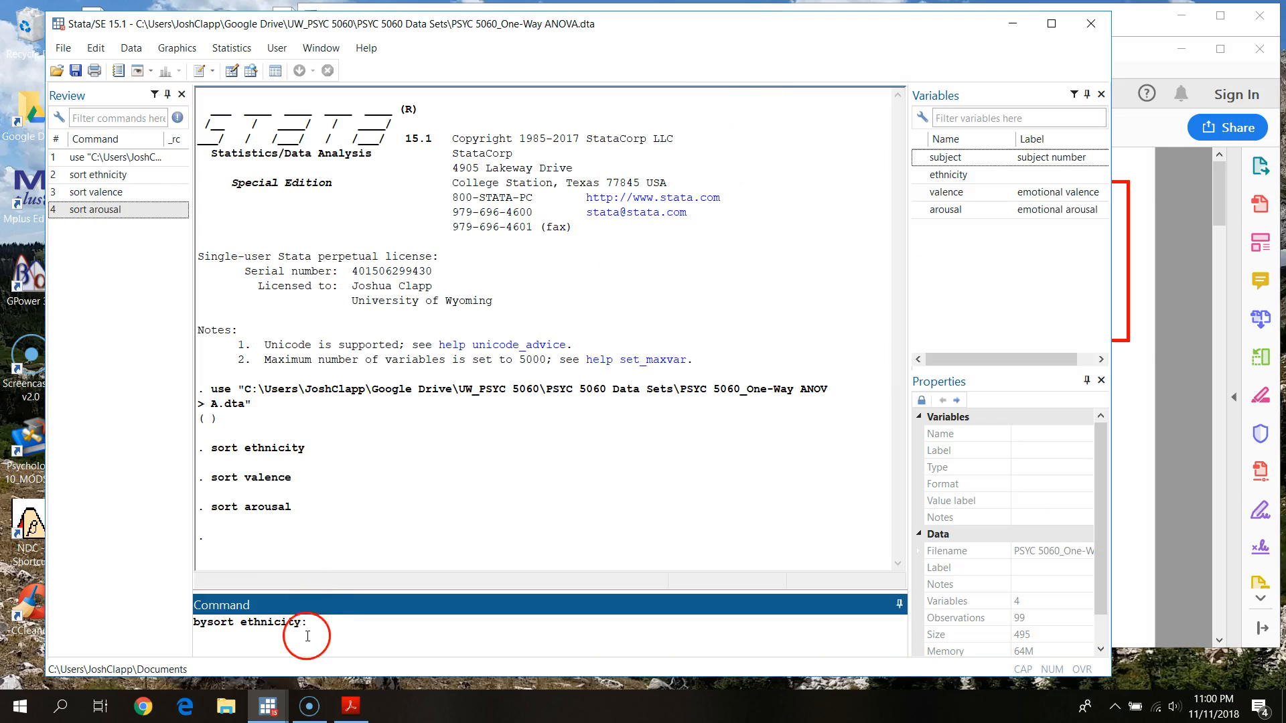
text(tabstat)
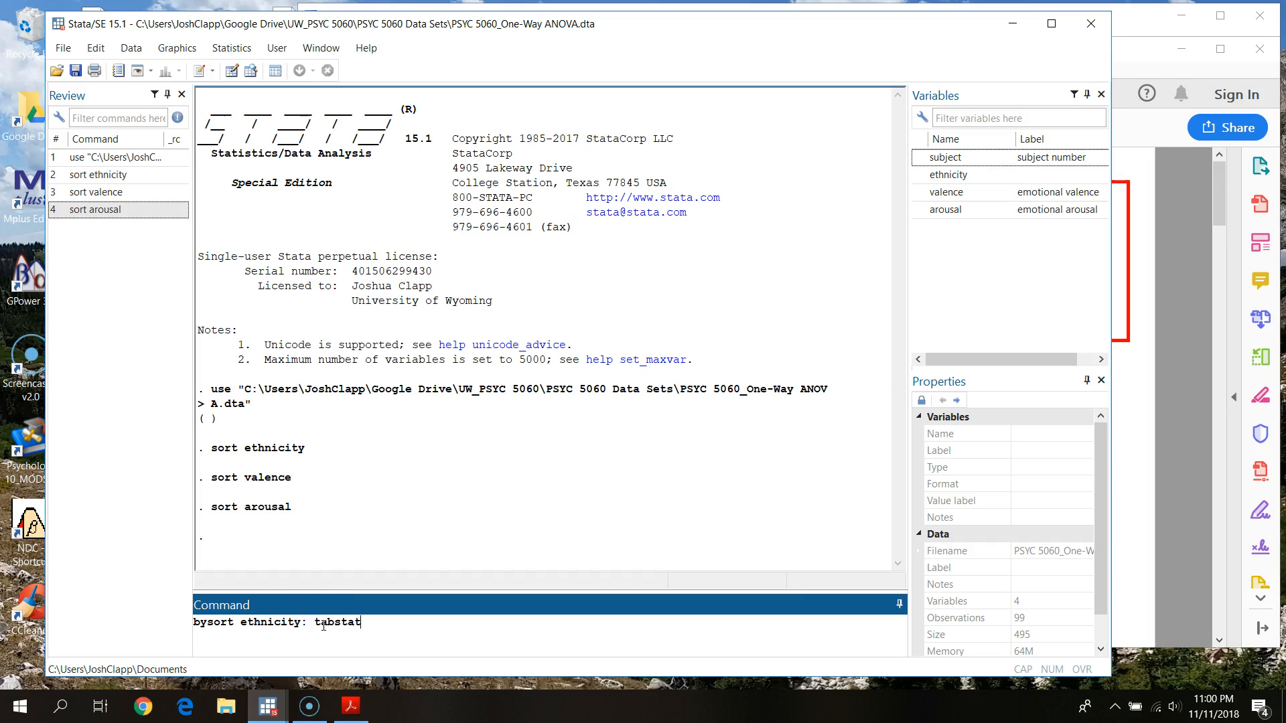
text( valence arousal, s)
text((n me)
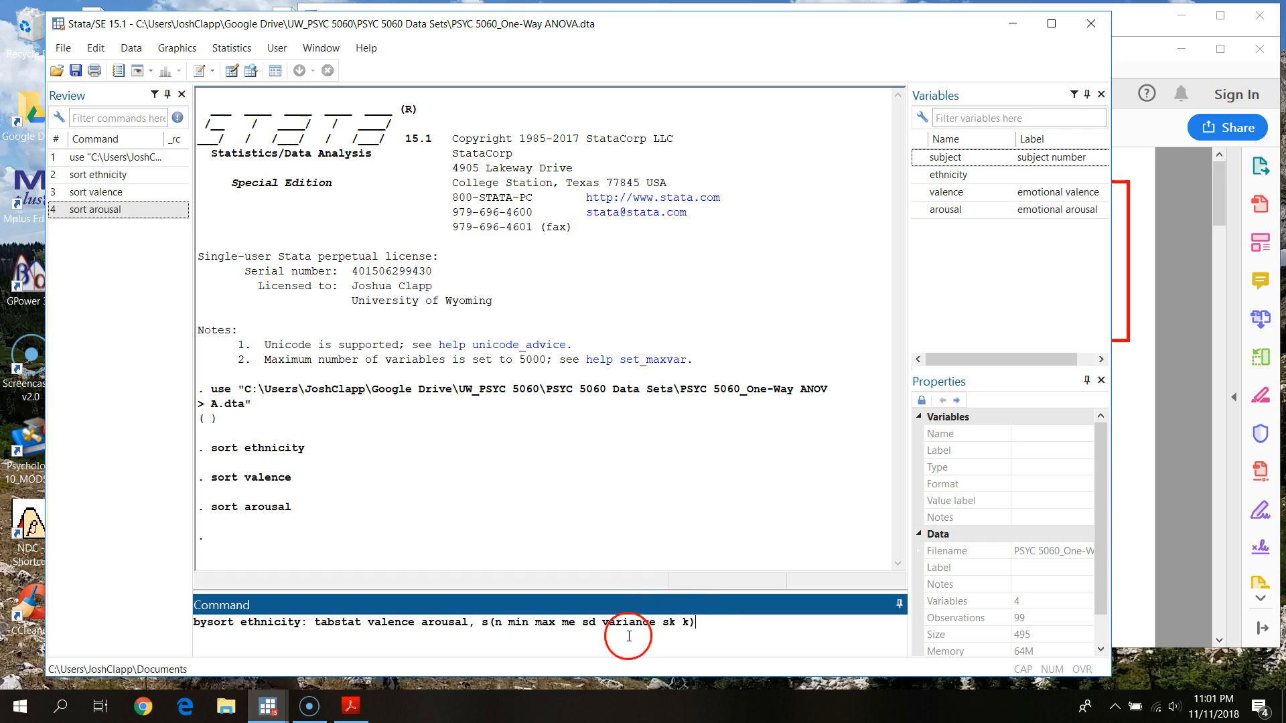
click(1160, 69)
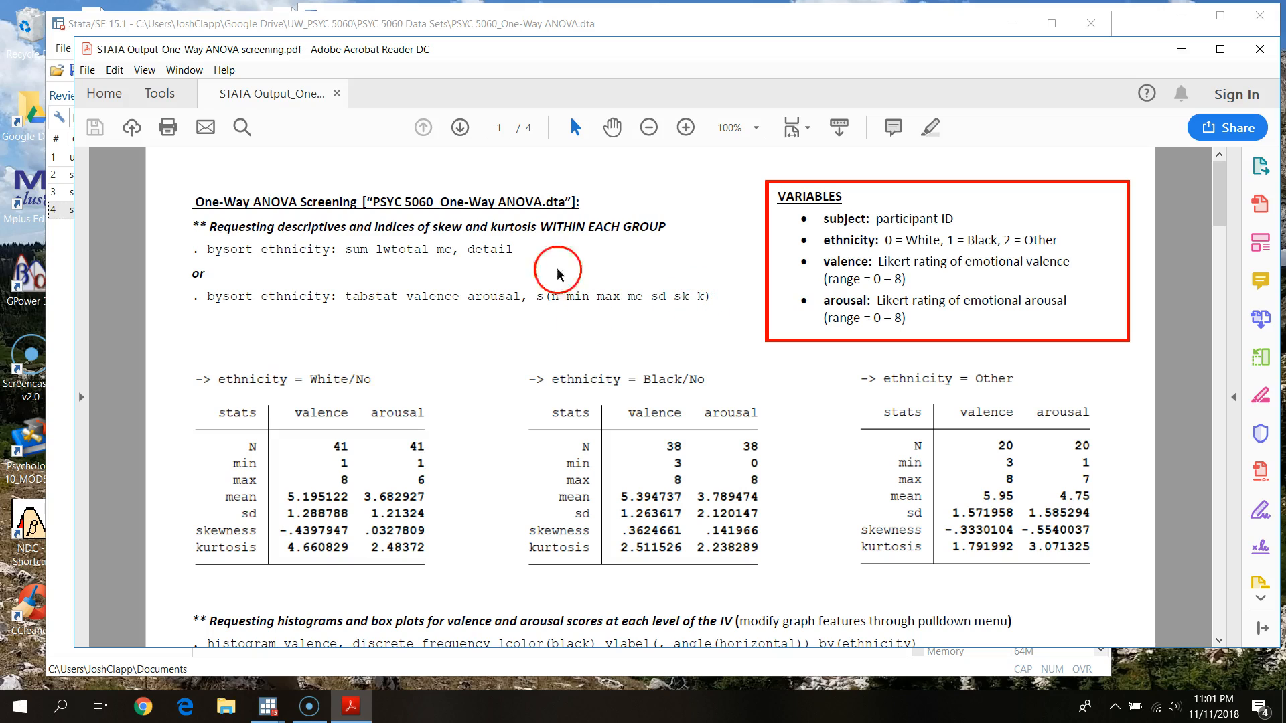
click(617, 27)
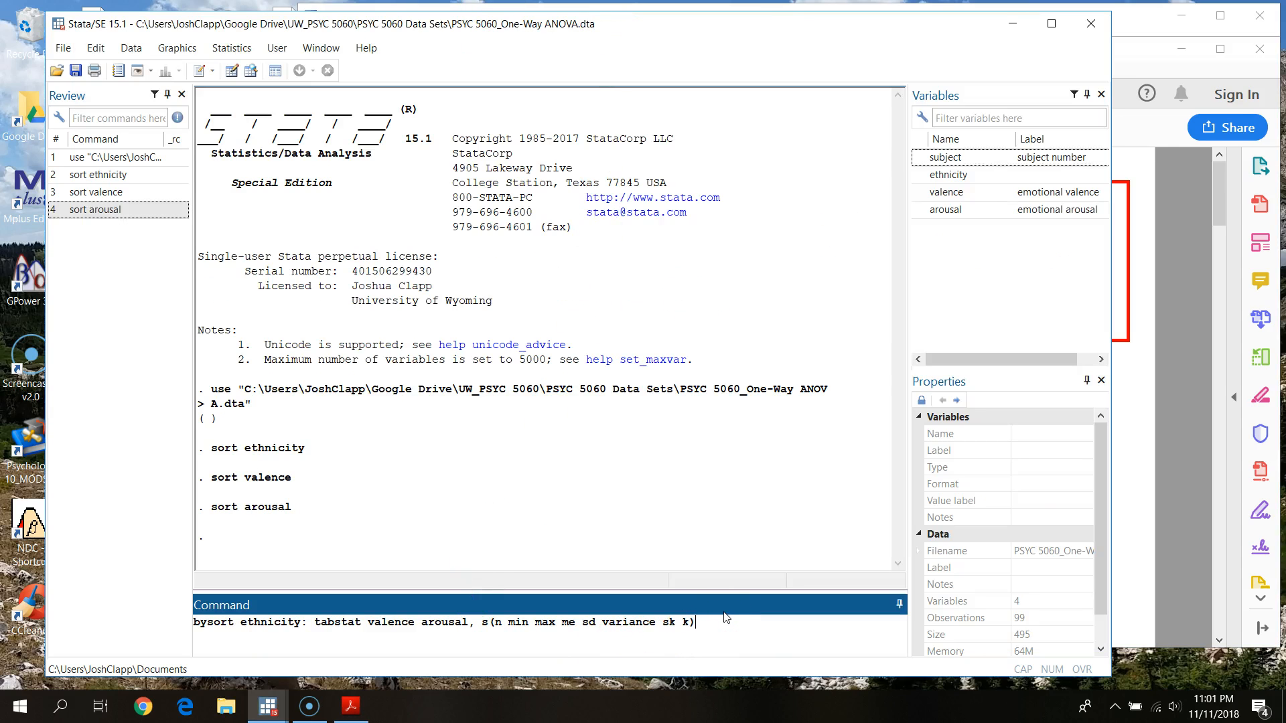
key(Return)
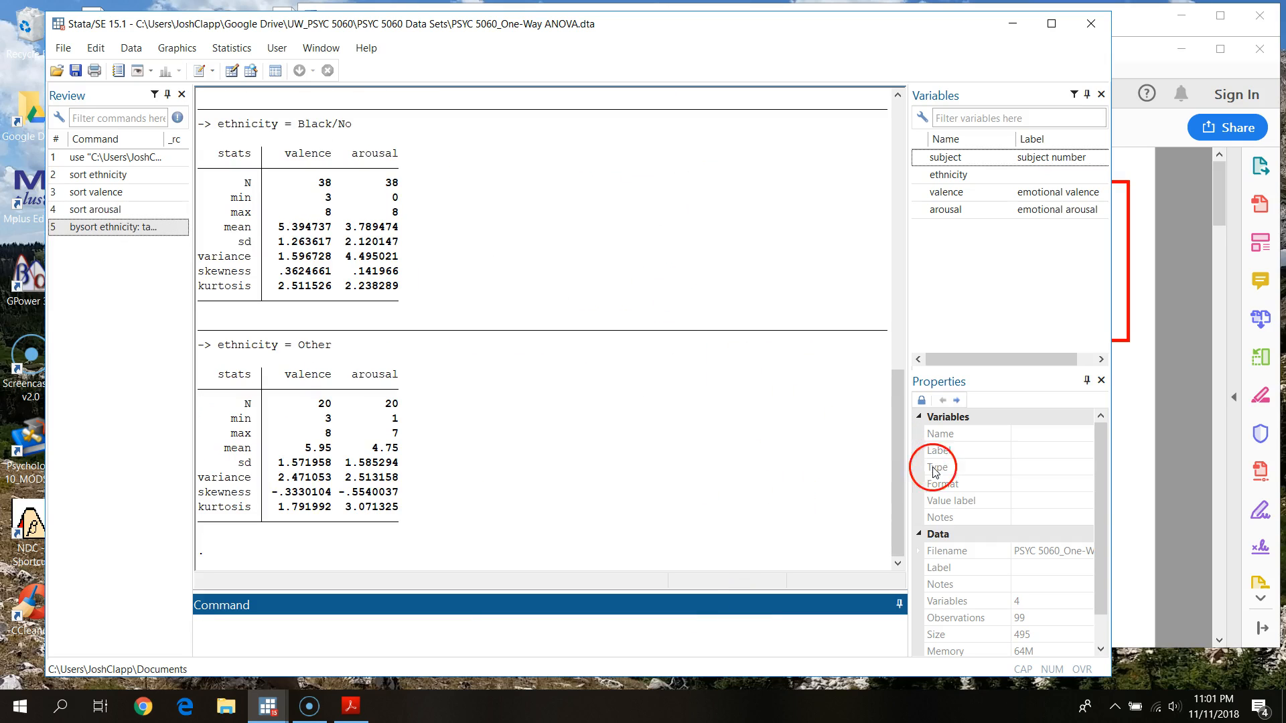
drag(901, 496, 924, 341)
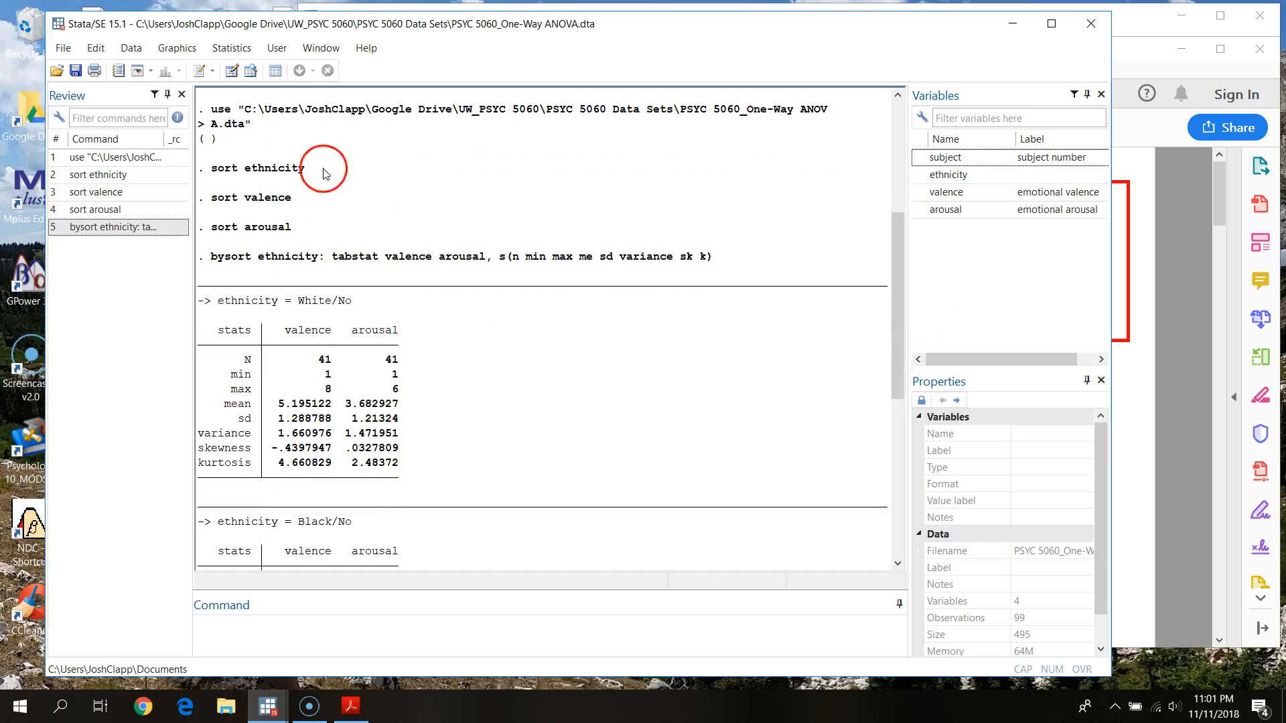
Open a new do-file and narrow its editor window so the results stay partly visible beside it
click(200, 71)
drag(584, 41, 377, 25)
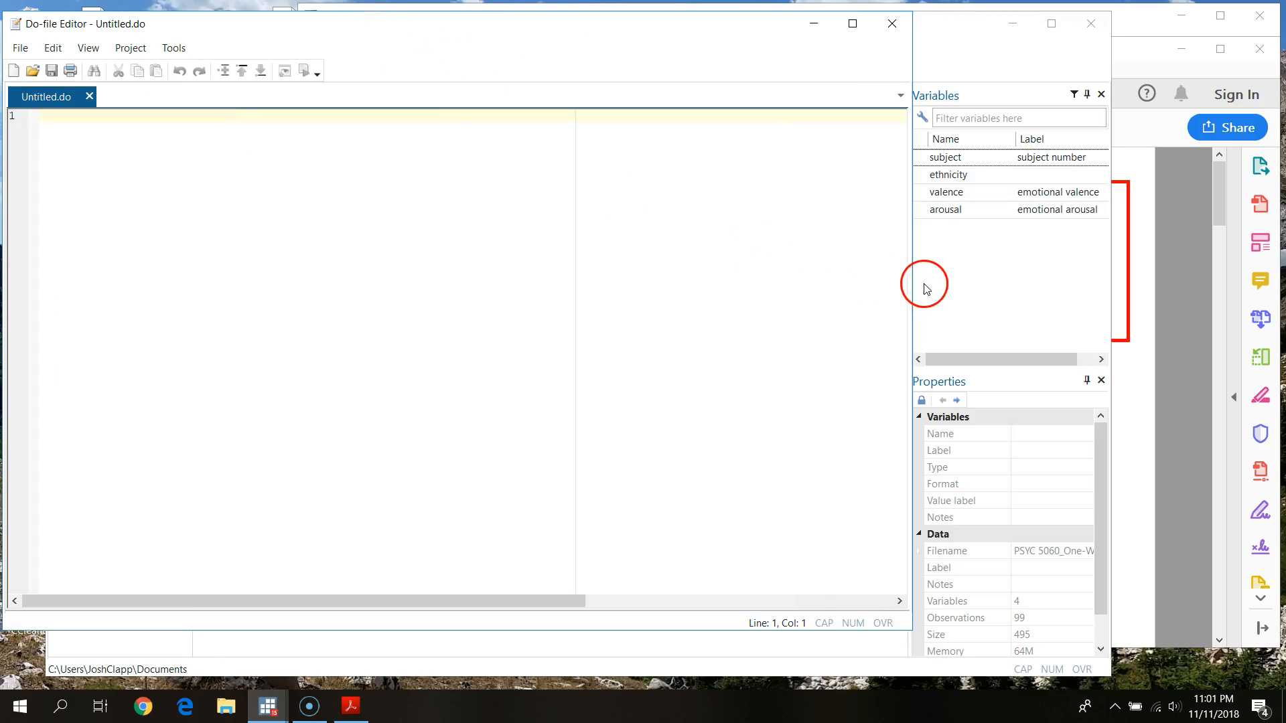
drag(913, 278, 576, 273)
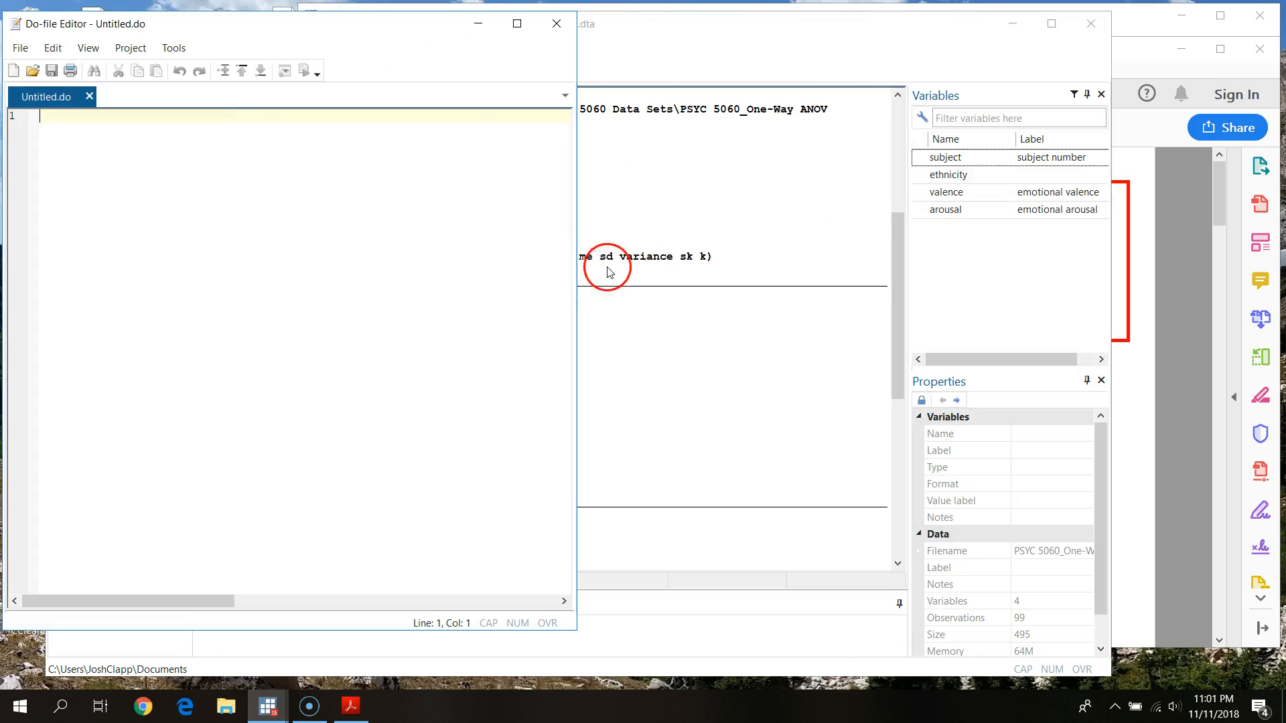
Copy the bysort tabstat command from the command history into the do-file under the comment "** Looking at plausibility and descriptives"
click(842, 80)
right_click(96, 228)
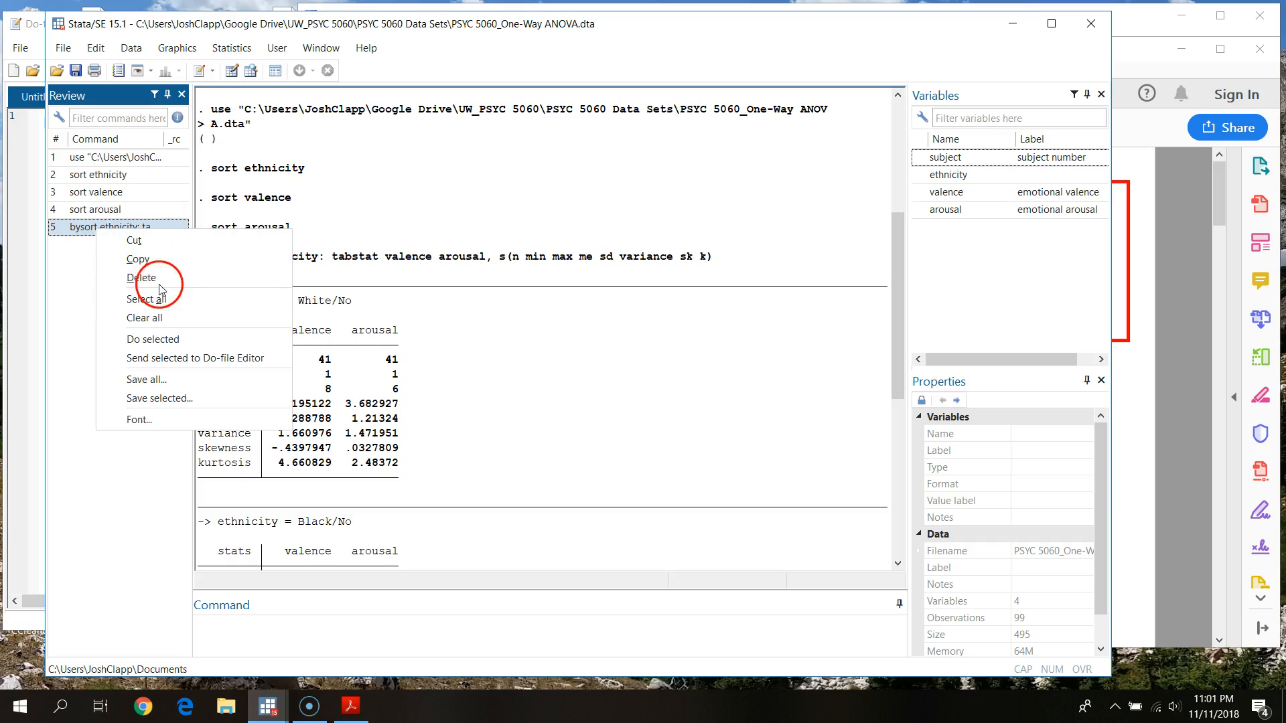
click(161, 260)
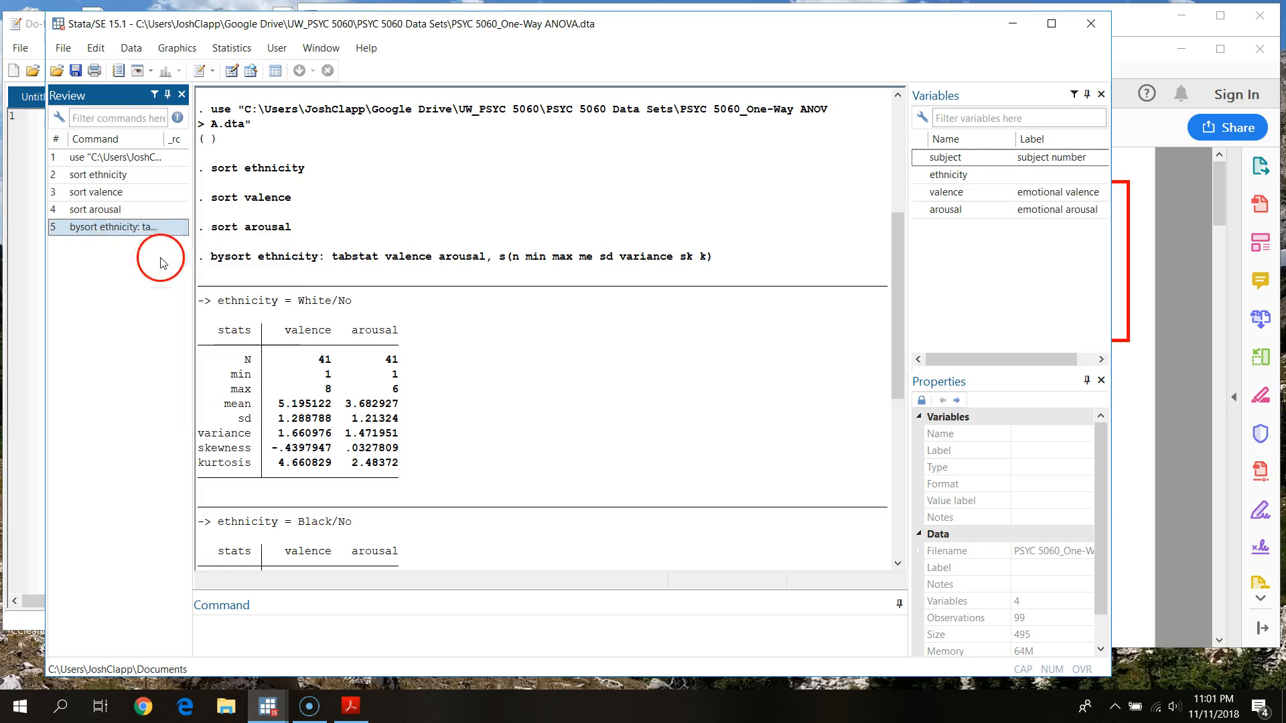
click(27, 189)
key(Return)
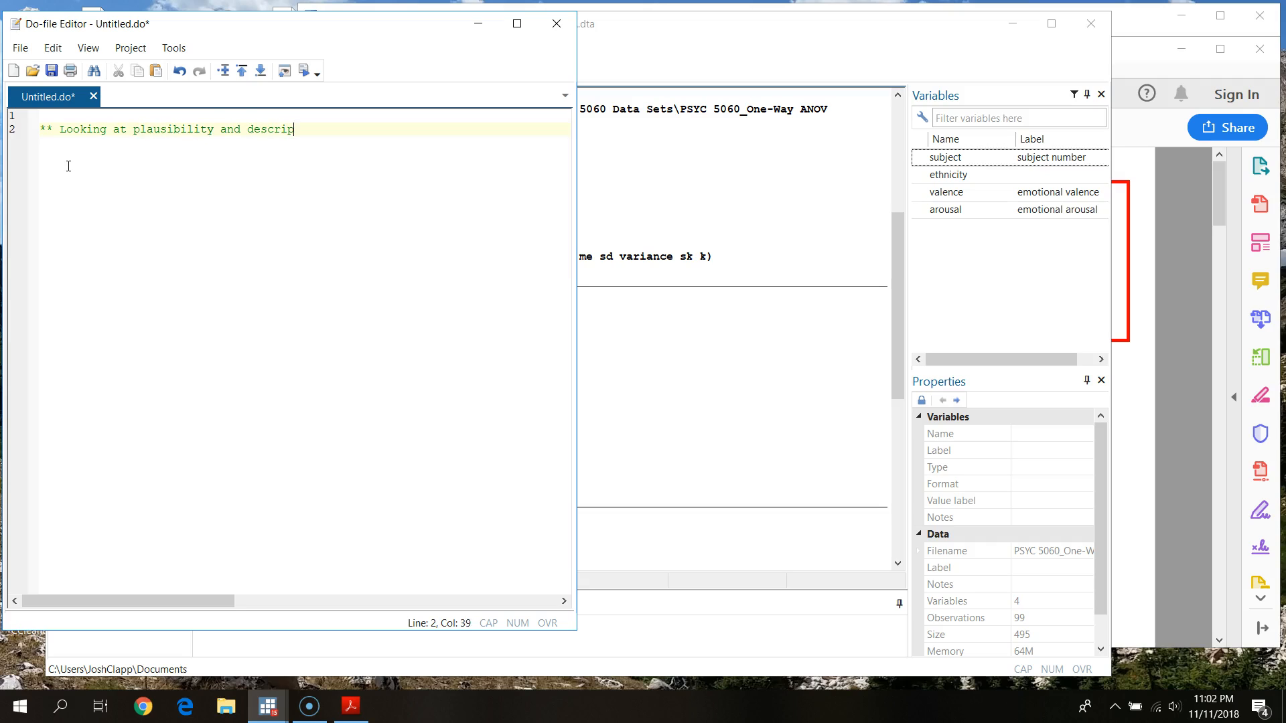
key(ctrl+v)
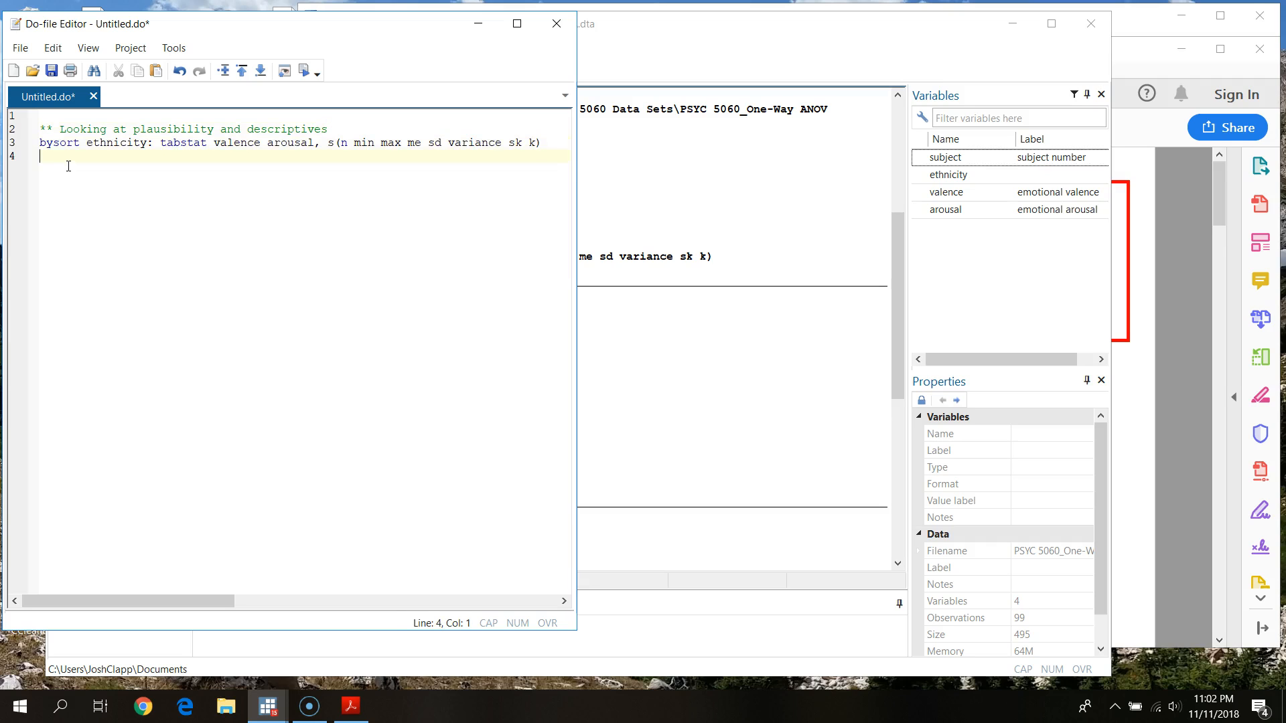
Maximize the main Stata window and compare each group's descriptives with the rating ranges given in the PDF handout
click(719, 37)
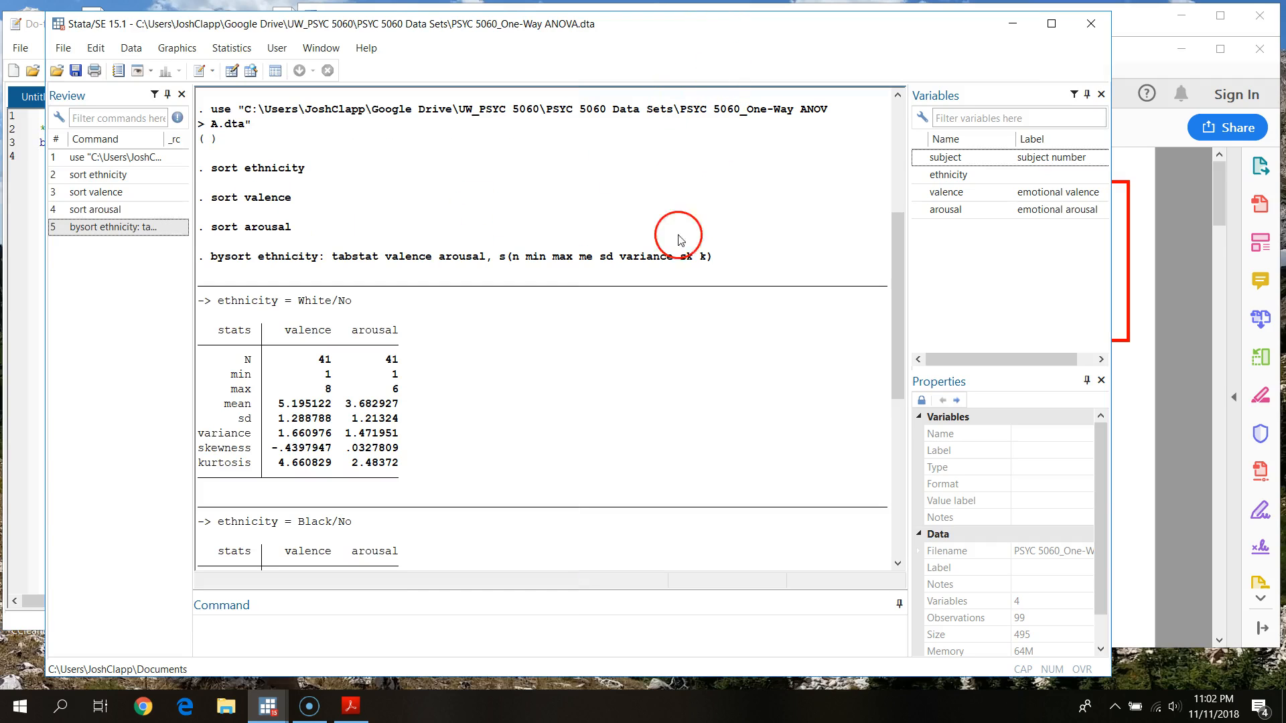
click(1051, 23)
drag(1077, 258, 1084, 318)
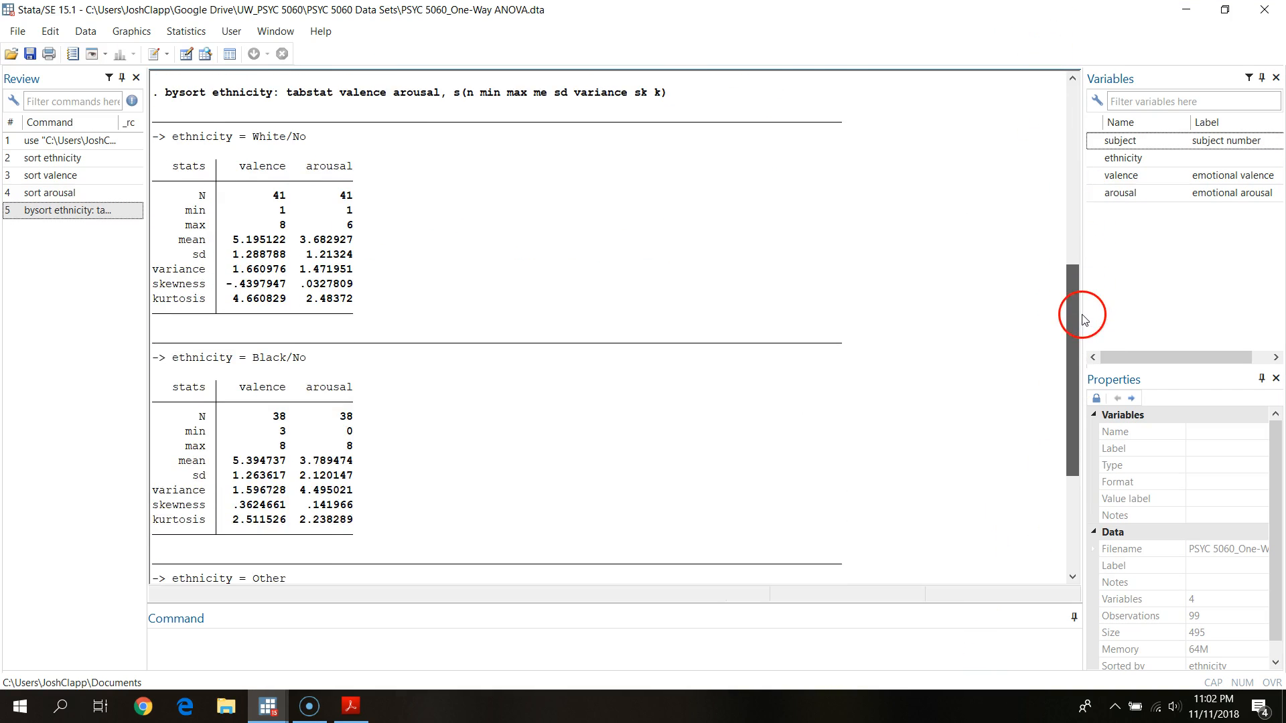
click(350, 706)
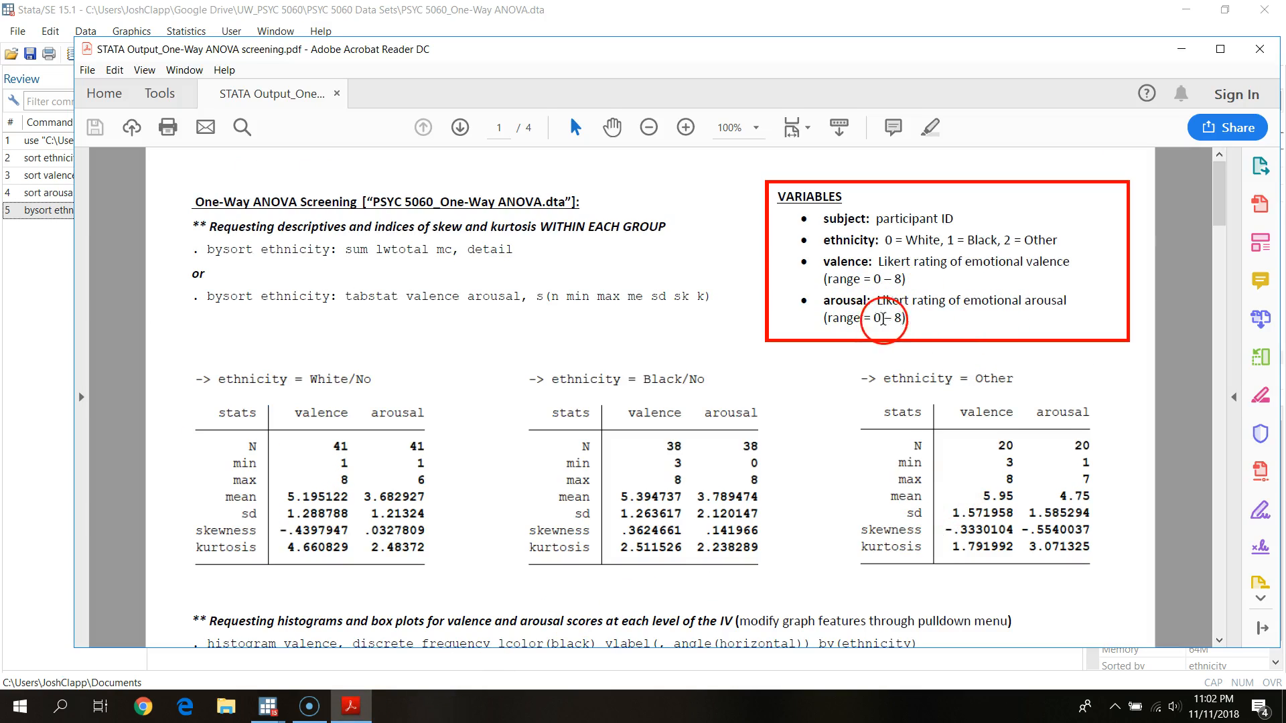
click(1065, 20)
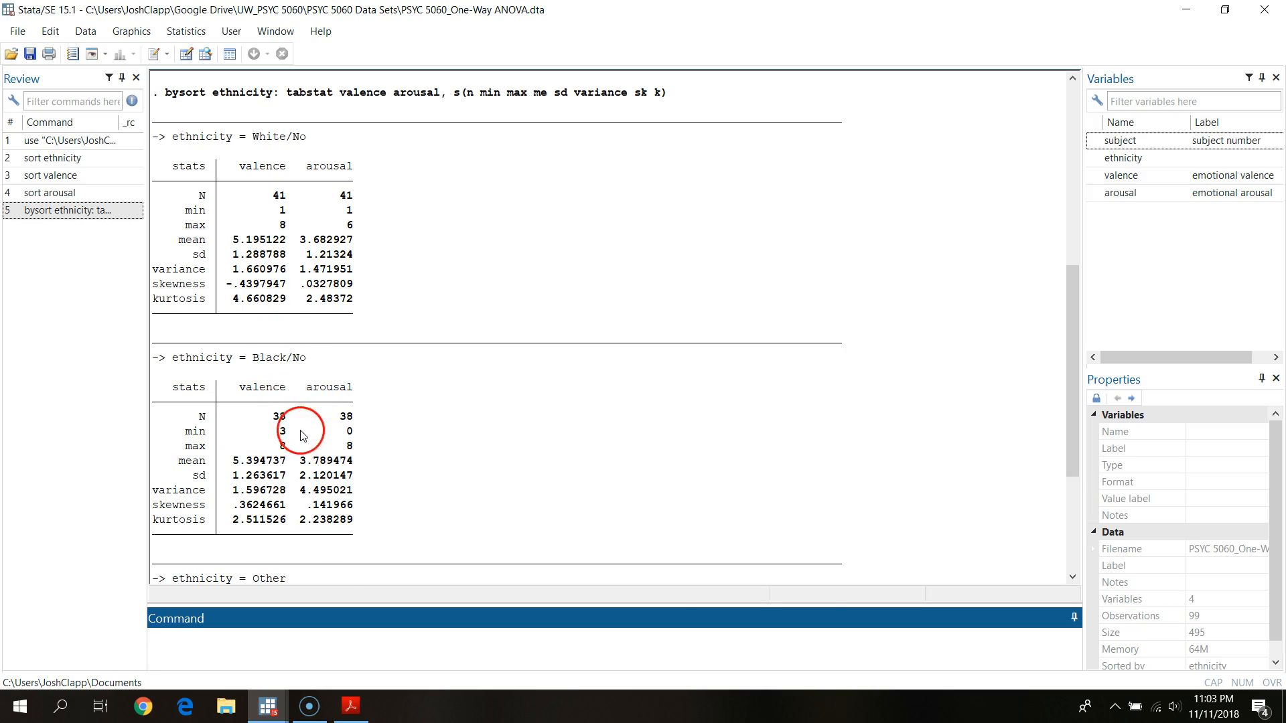
scroll(307, 430, down, 3)
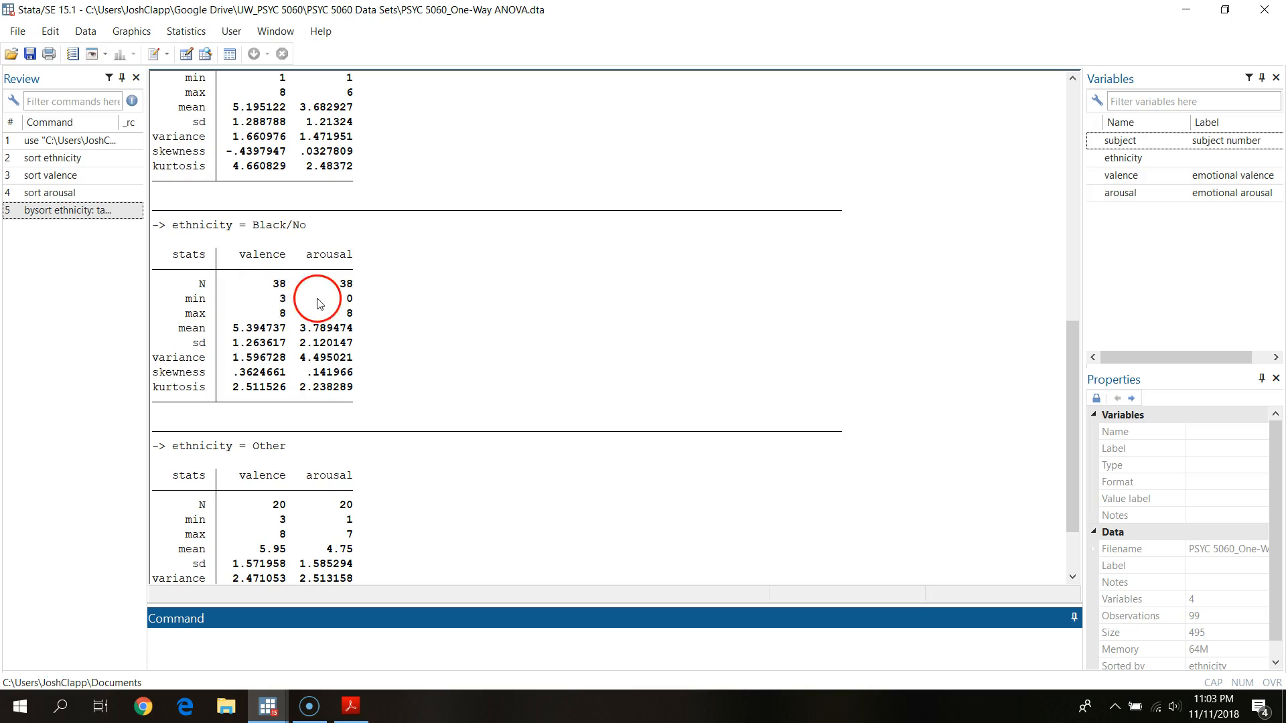
Review valence and arousal descriptives, including skewness and kurtosis, for each ethnicity group and restore the main window to its smaller size
scroll(361, 316, up, 2)
scroll(309, 375, down, 2)
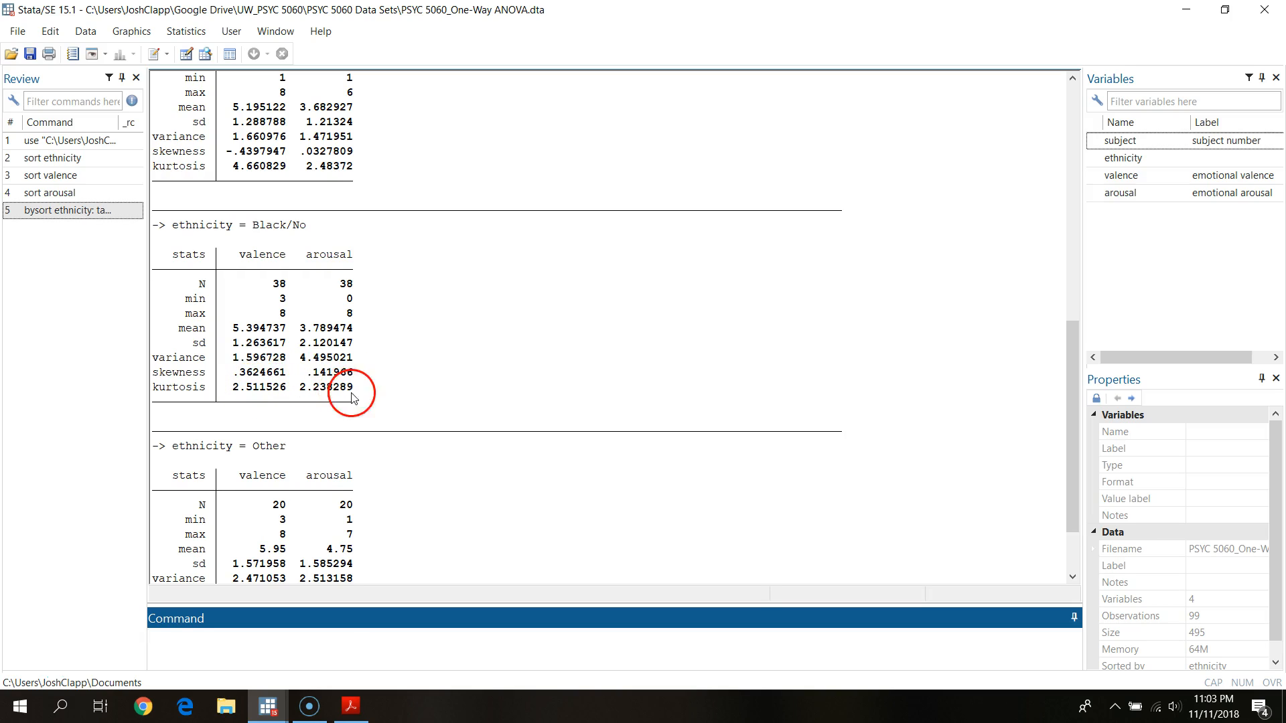
scroll(402, 449, down, 2)
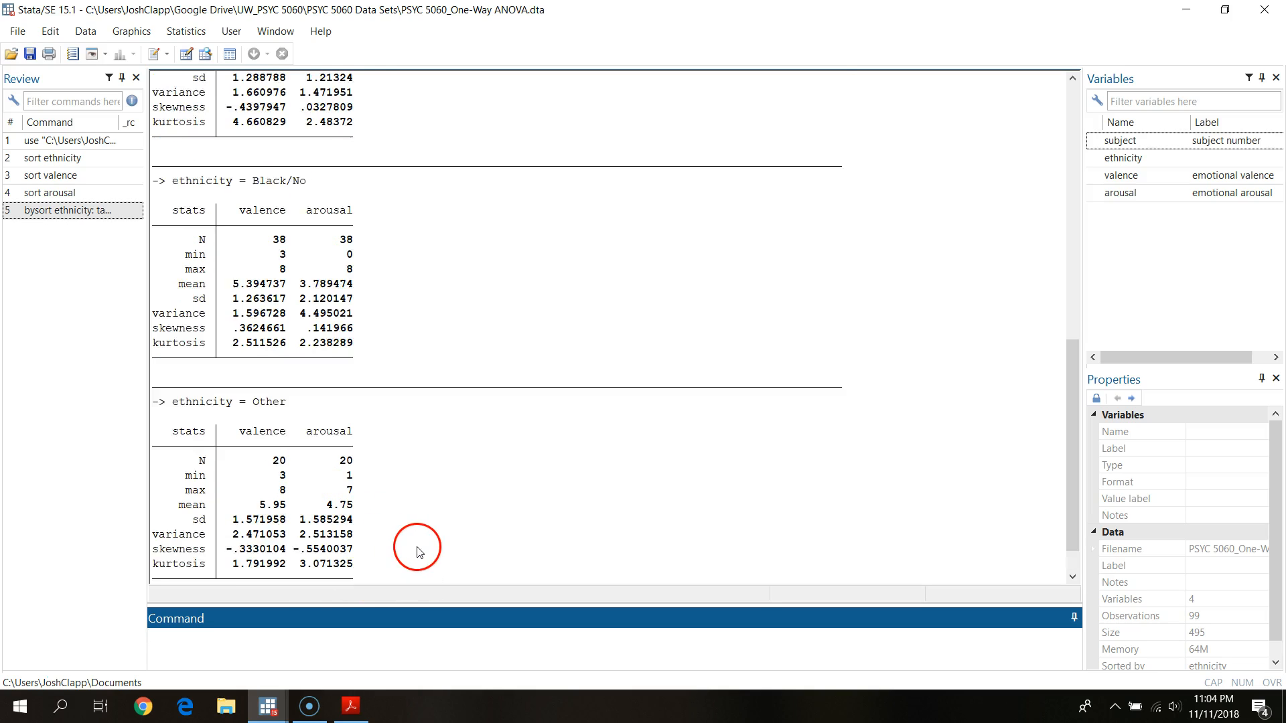
scroll(414, 546, up, 7)
scroll(415, 544, down, 1)
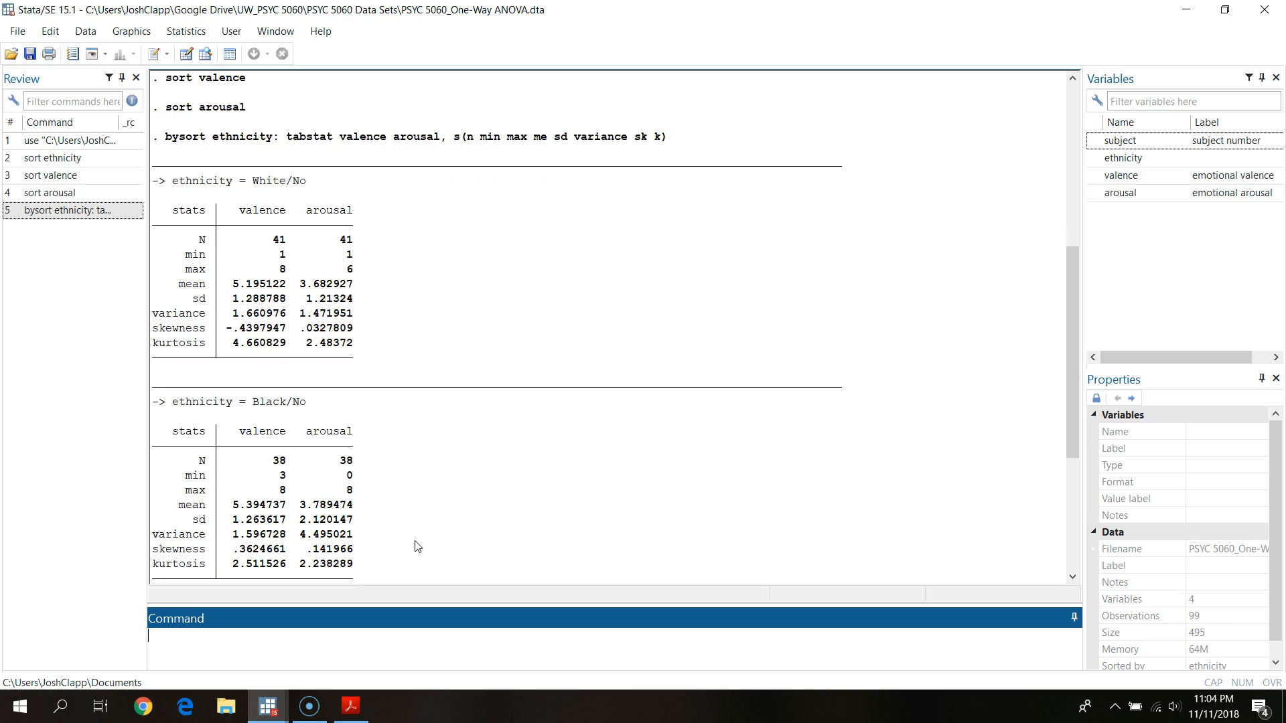
scroll(415, 545, down, 6)
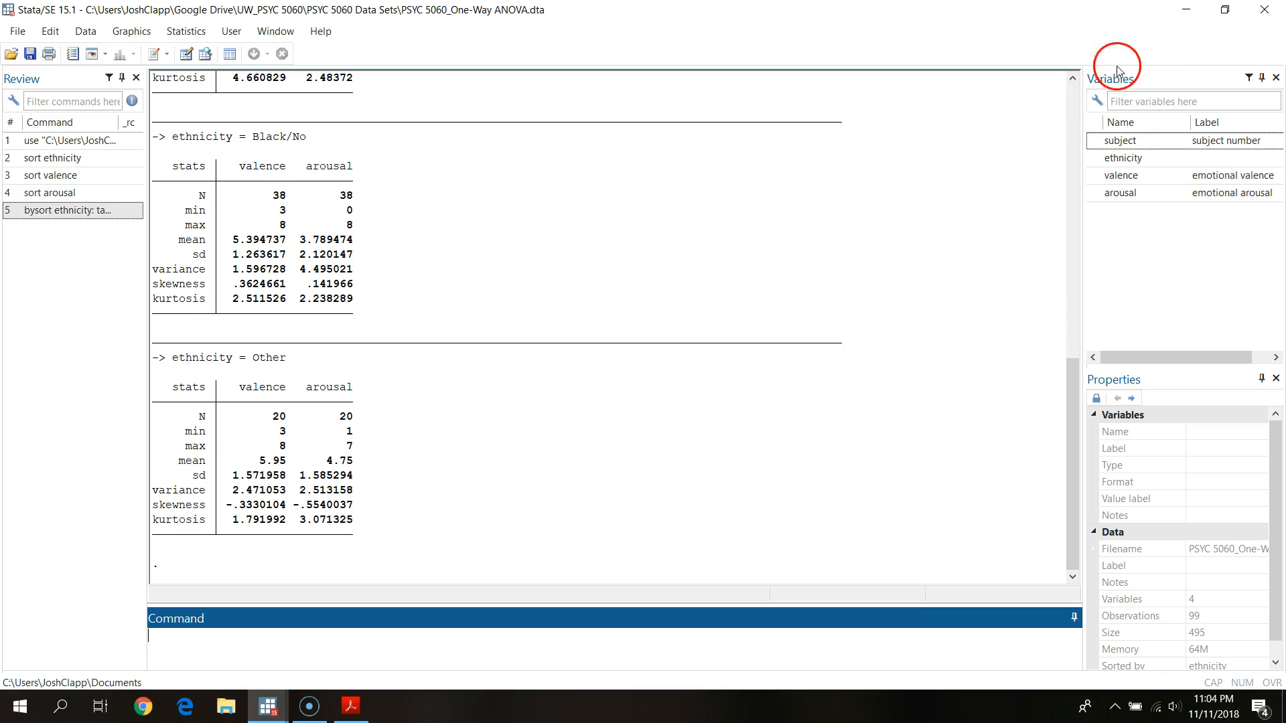
click(1221, 10)
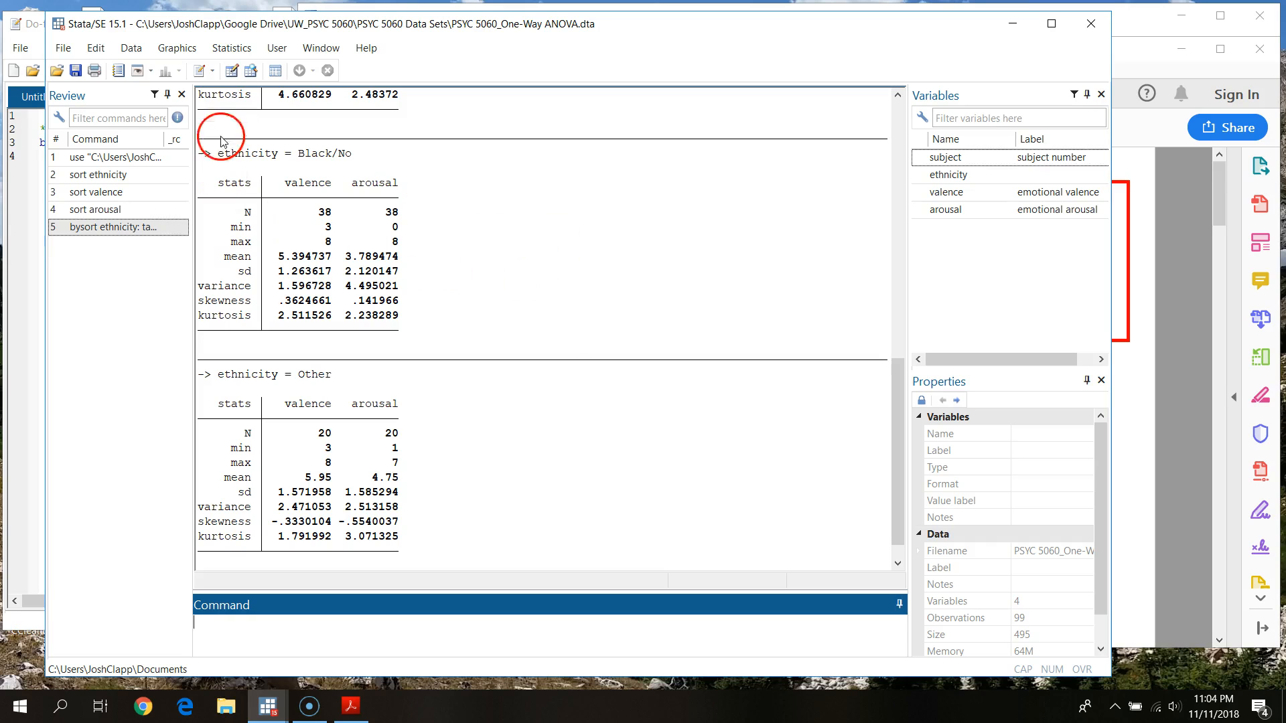
click(176, 50)
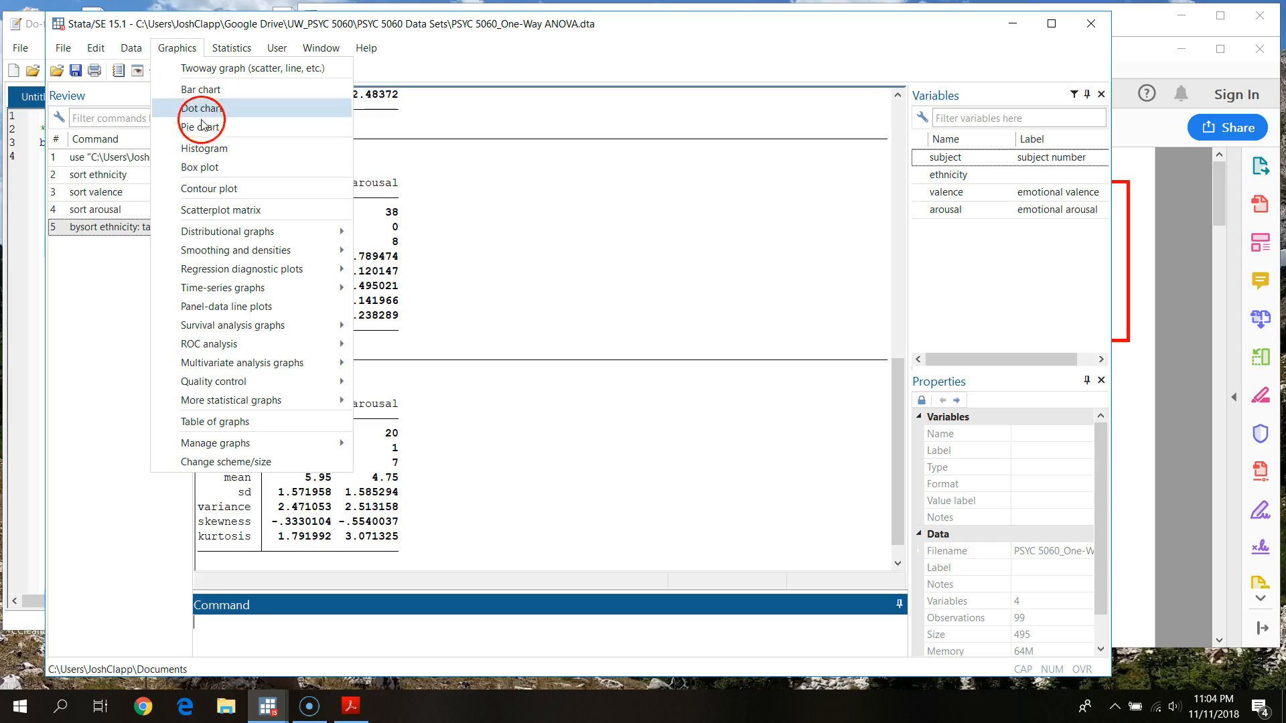
click(208, 149)
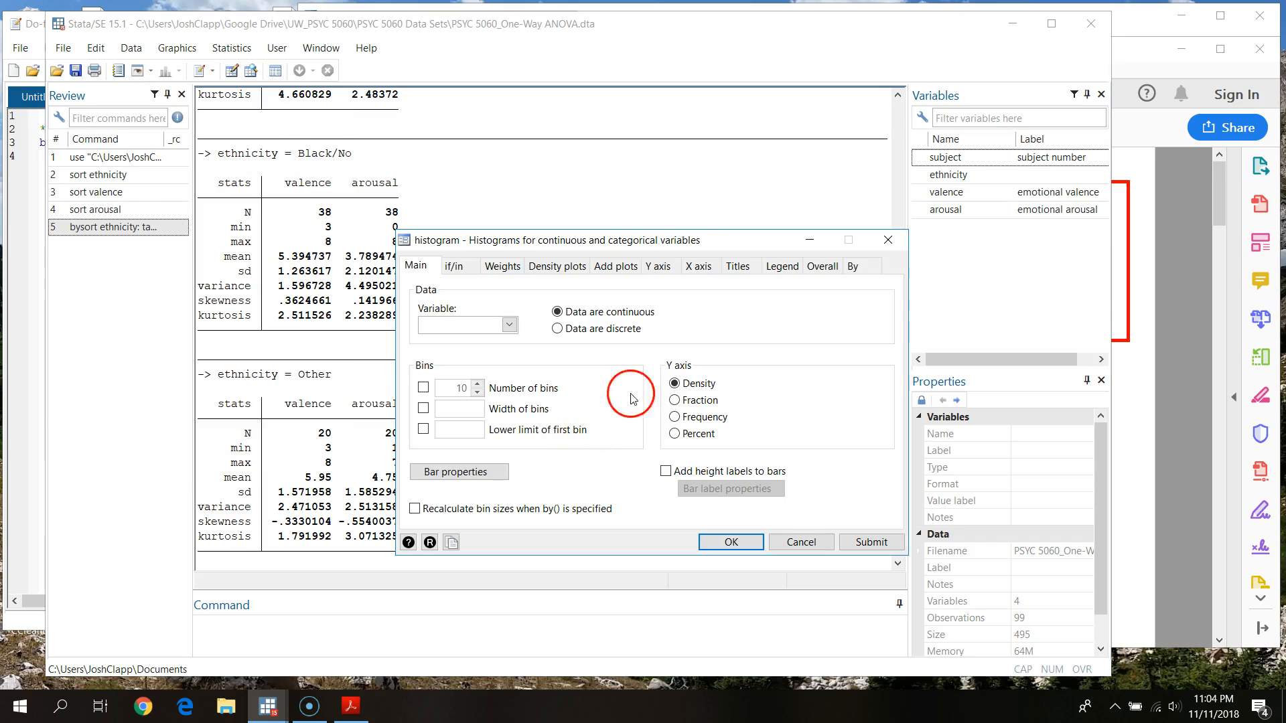
drag(696, 242, 541, 208)
drag(335, 129, 335, 127)
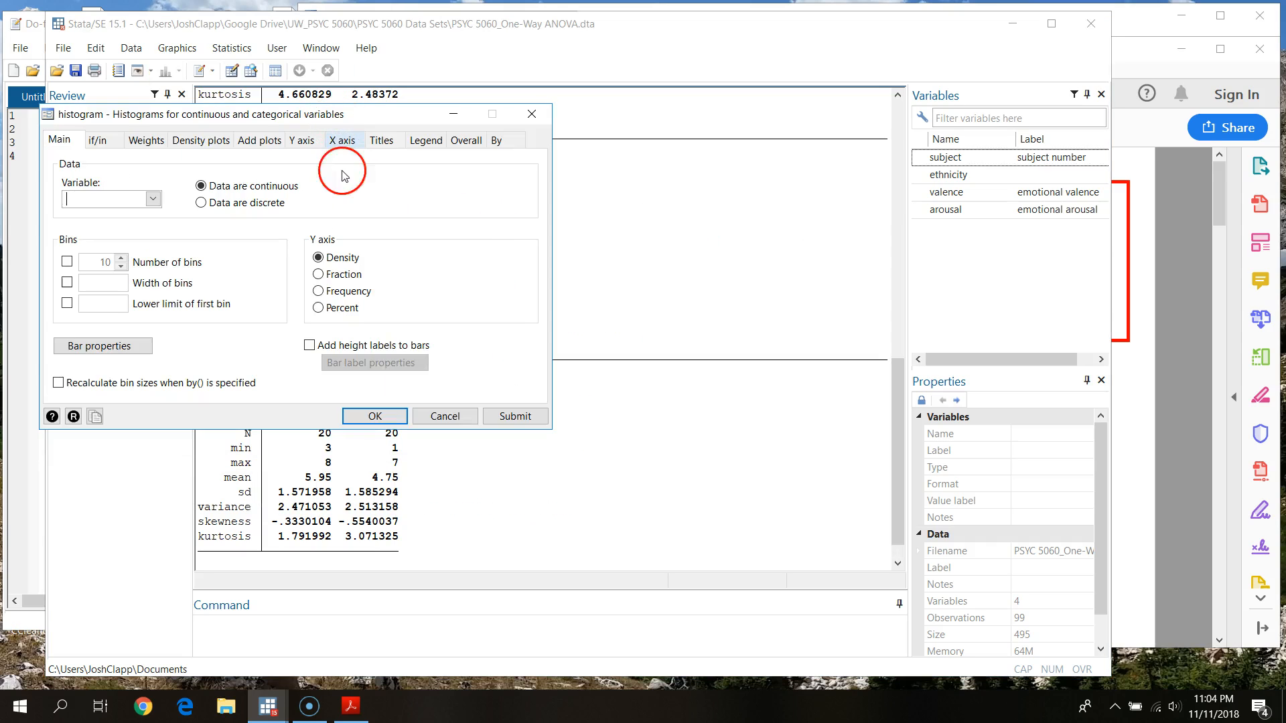
click(465, 420)
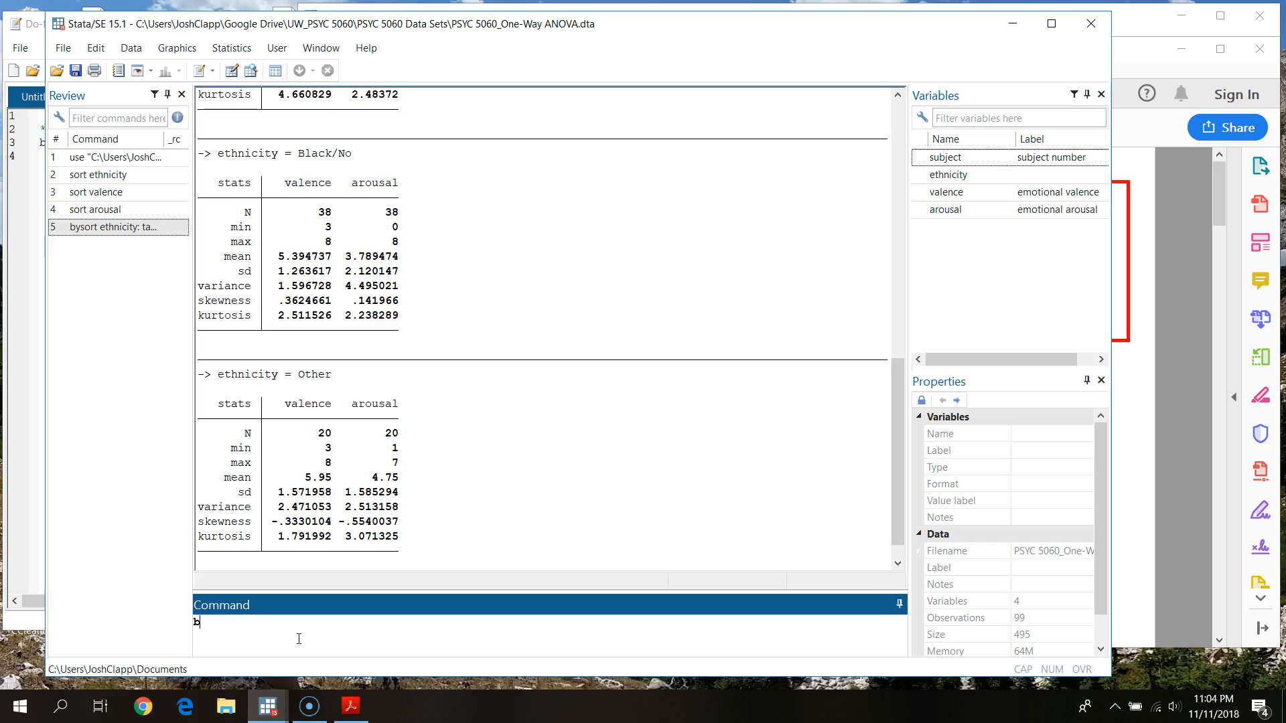
Set up a histogram of valence with separate subgraphs for each value of ethnicity
click(176, 48)
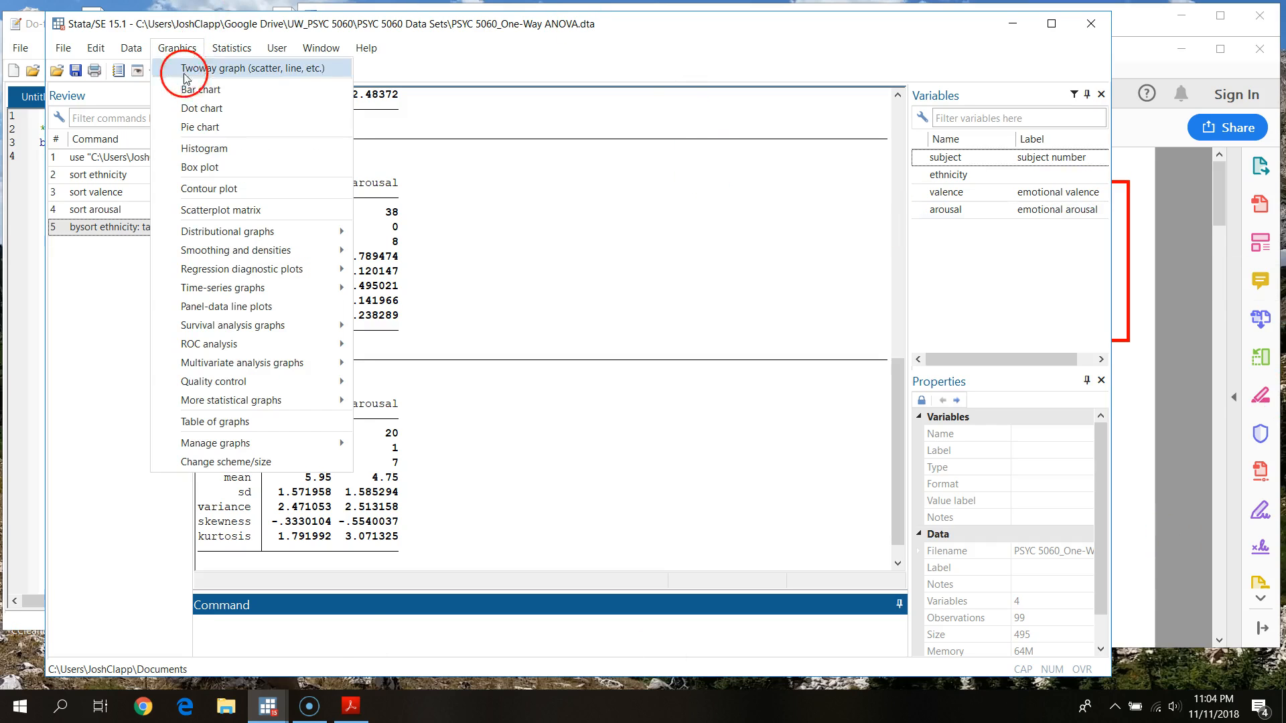
click(247, 148)
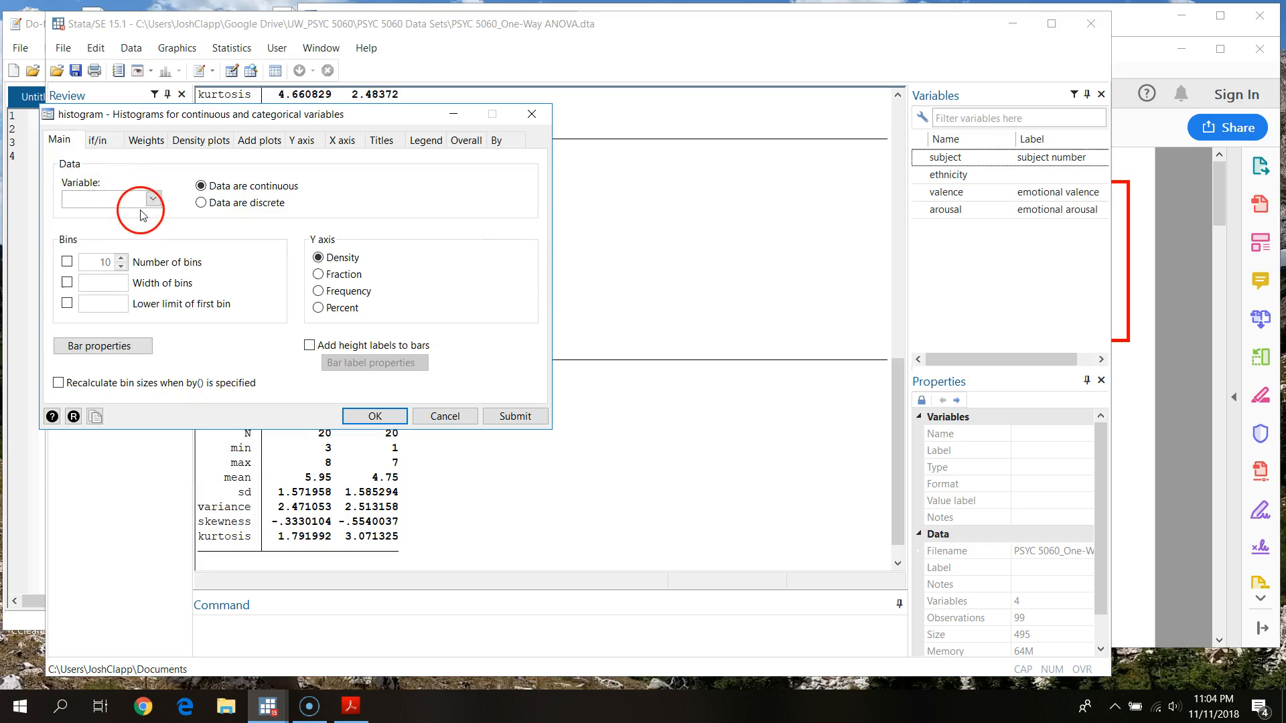
click(153, 200)
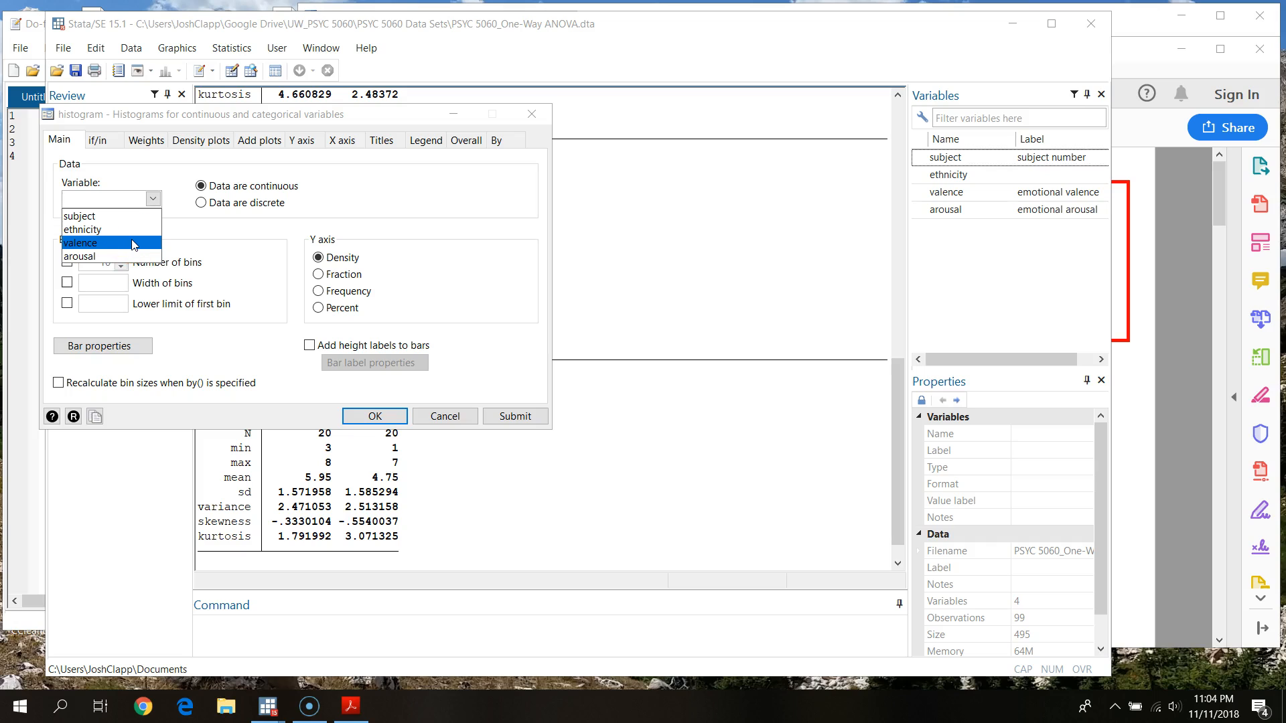
click(135, 245)
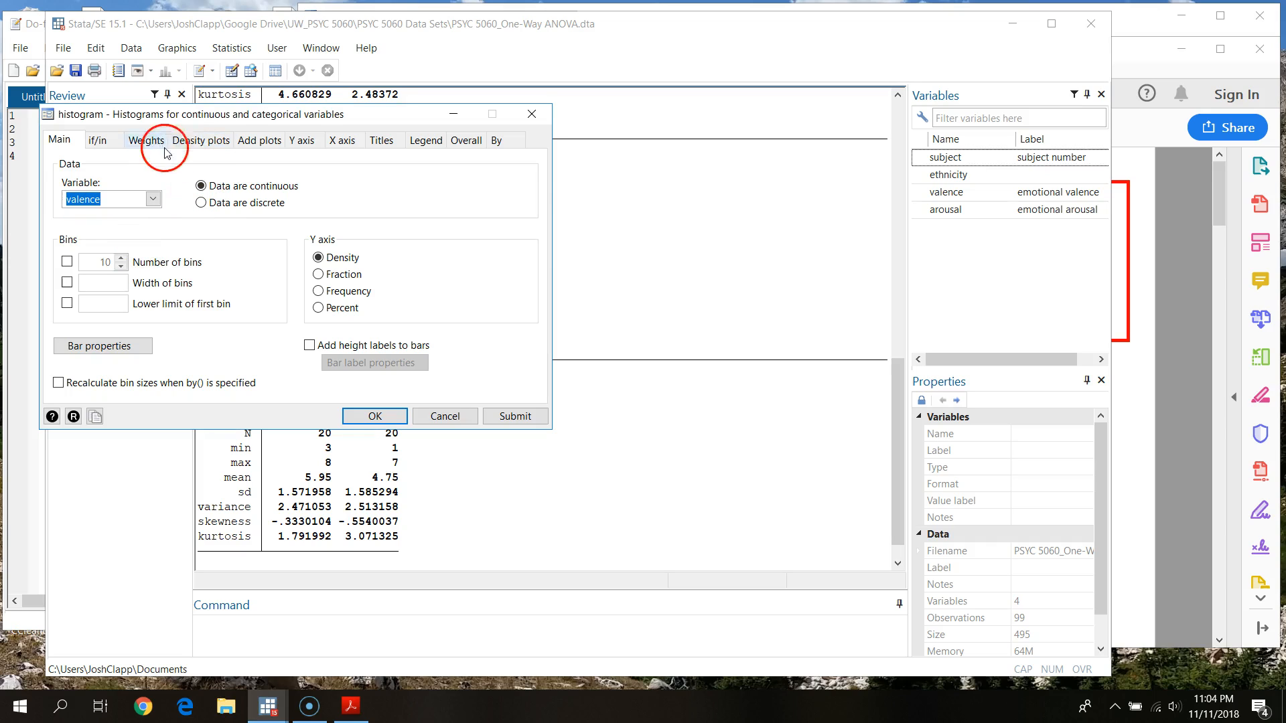
click(496, 140)
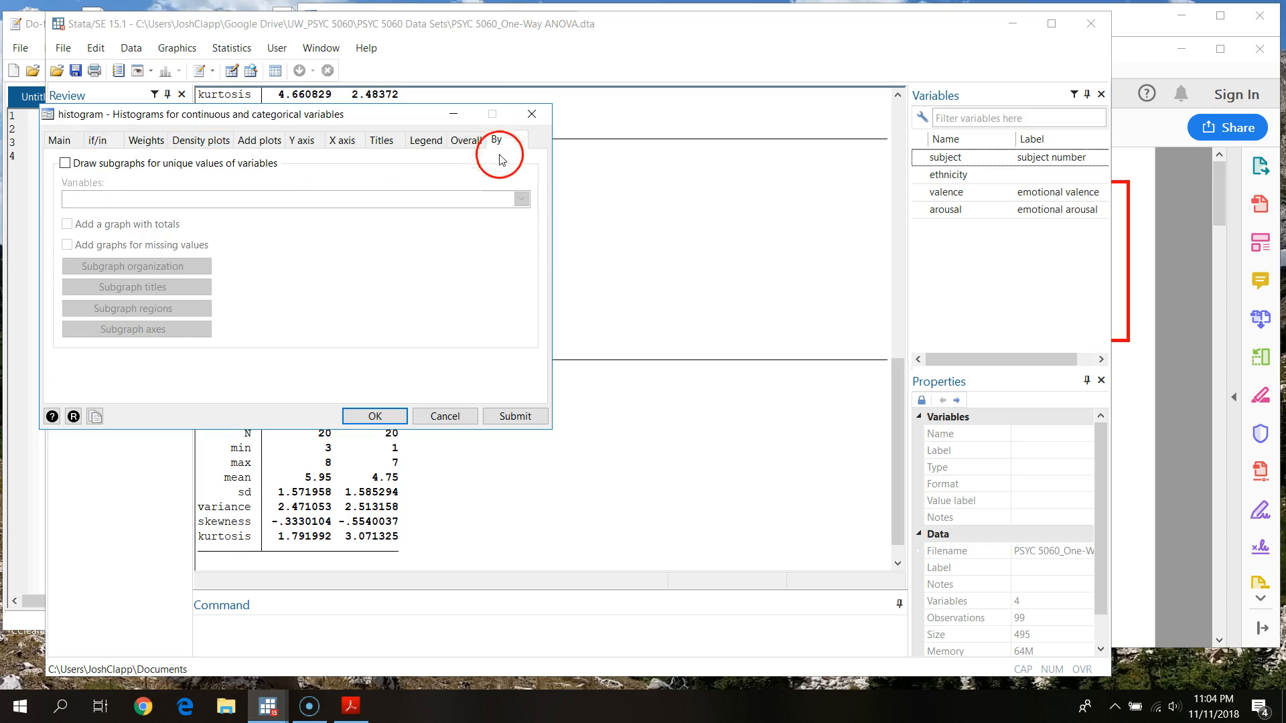
click(65, 163)
click(521, 199)
click(440, 230)
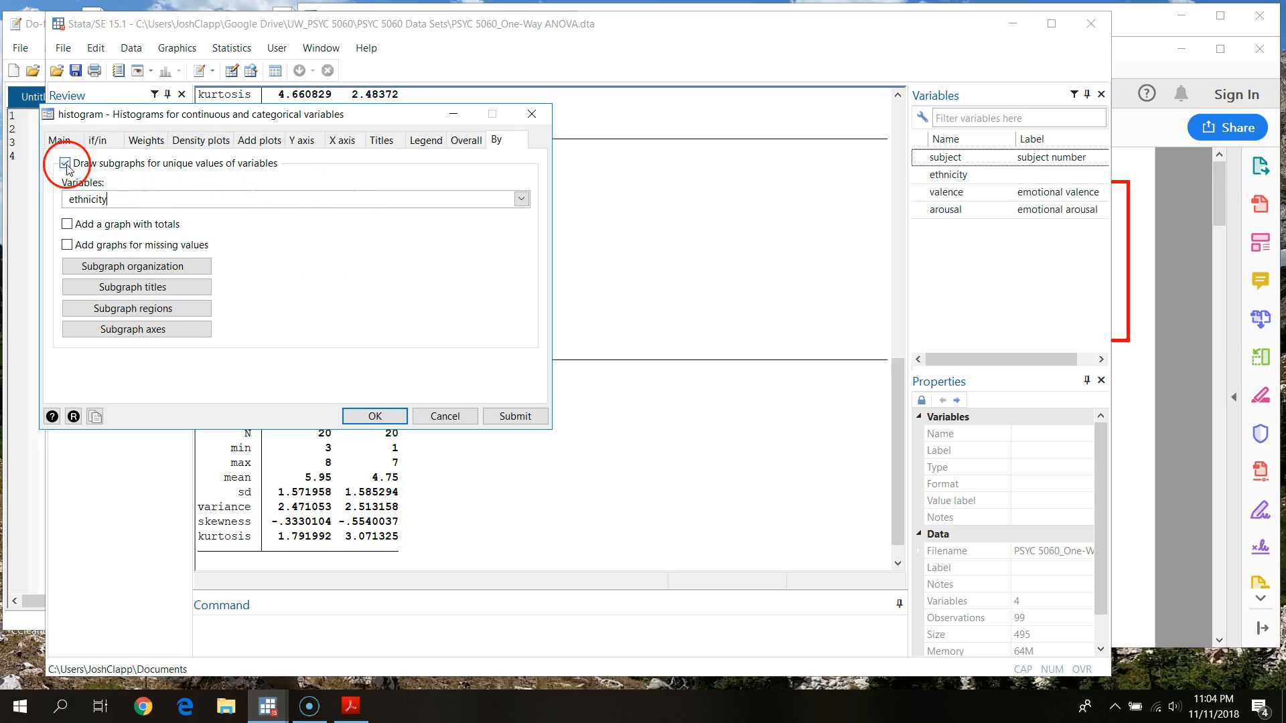
Treat the valence data as discrete and scale the histogram's y axis as frequency
click(58, 140)
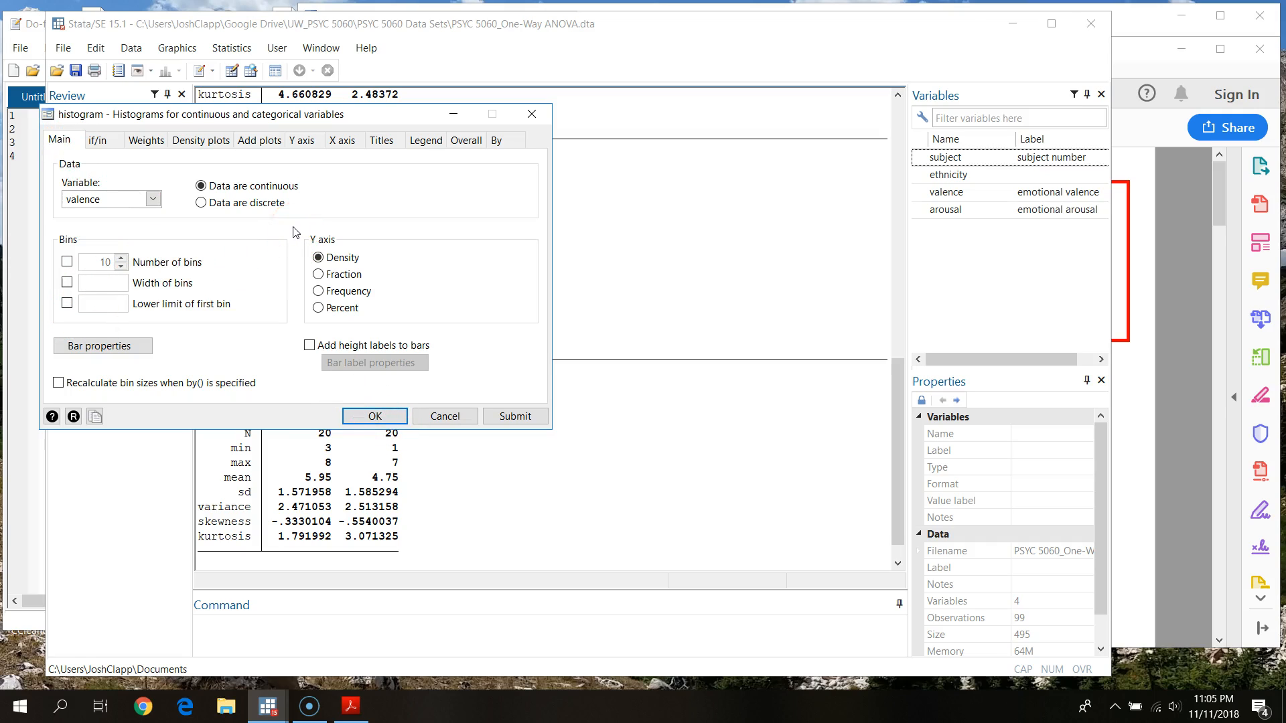
click(201, 203)
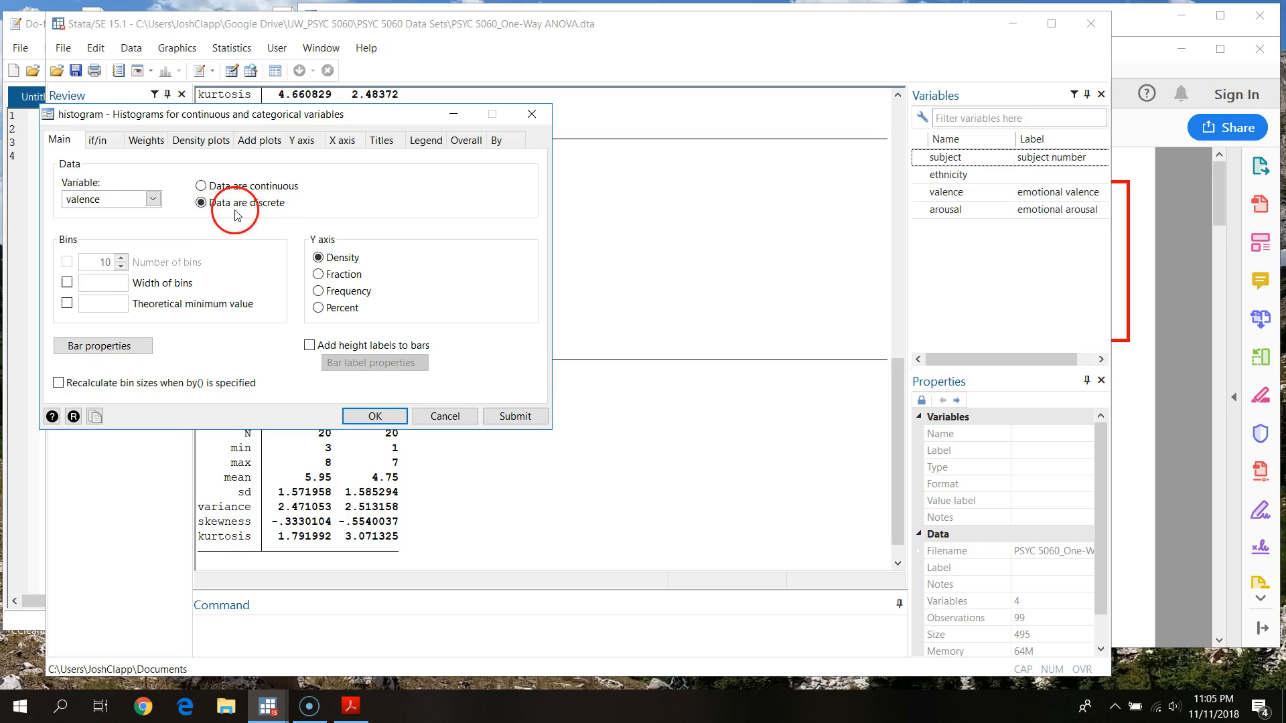
click(318, 291)
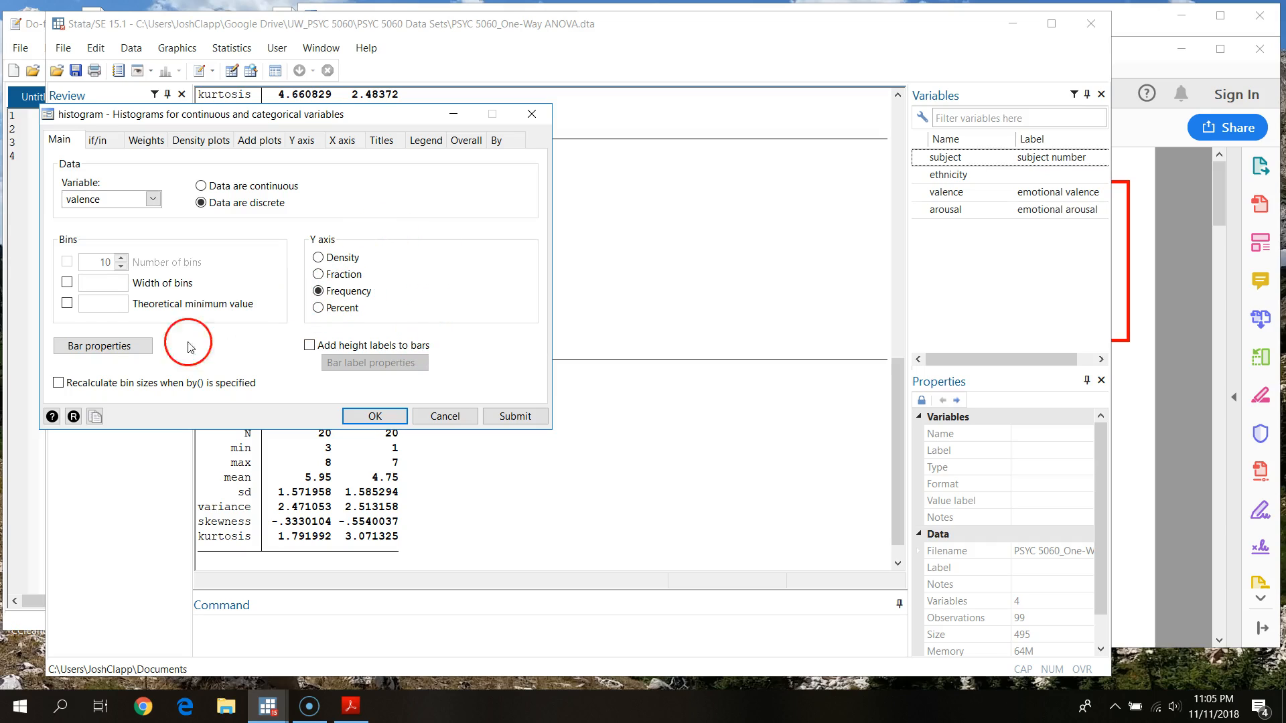
Give the histogram bars a black outline and draw the graph, keeping the settings dialog open
click(134, 346)
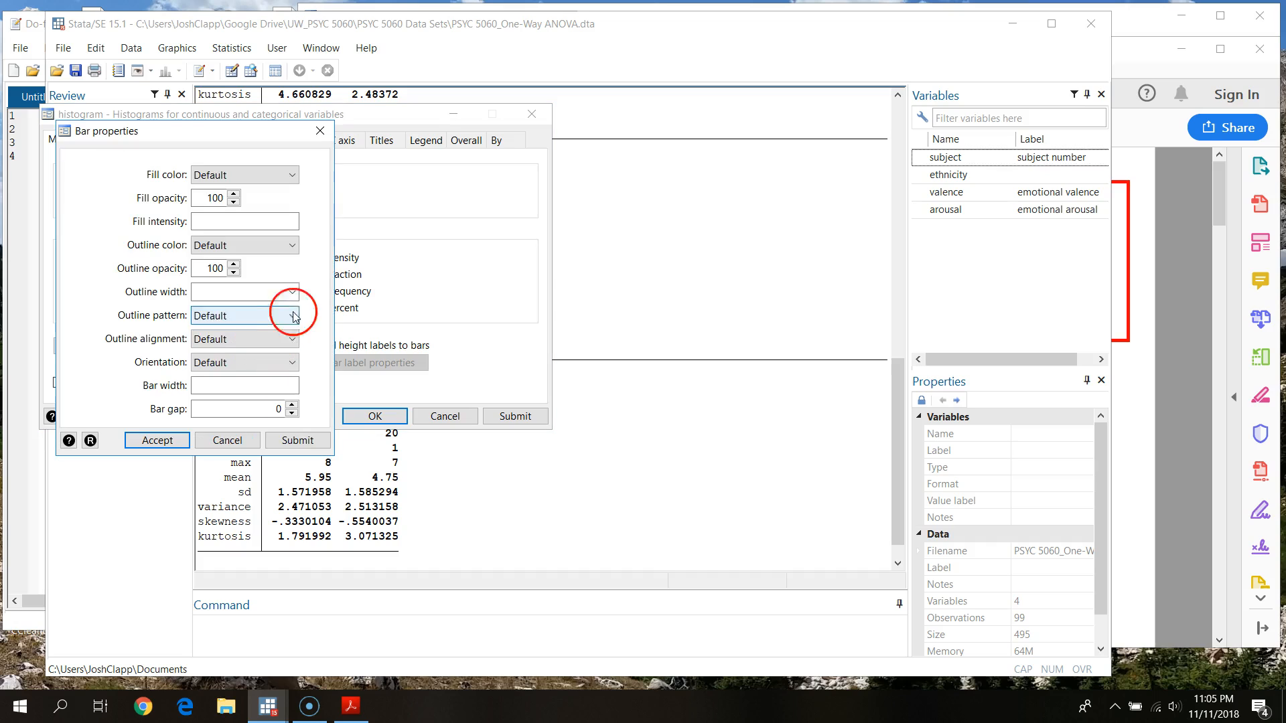
click(289, 245)
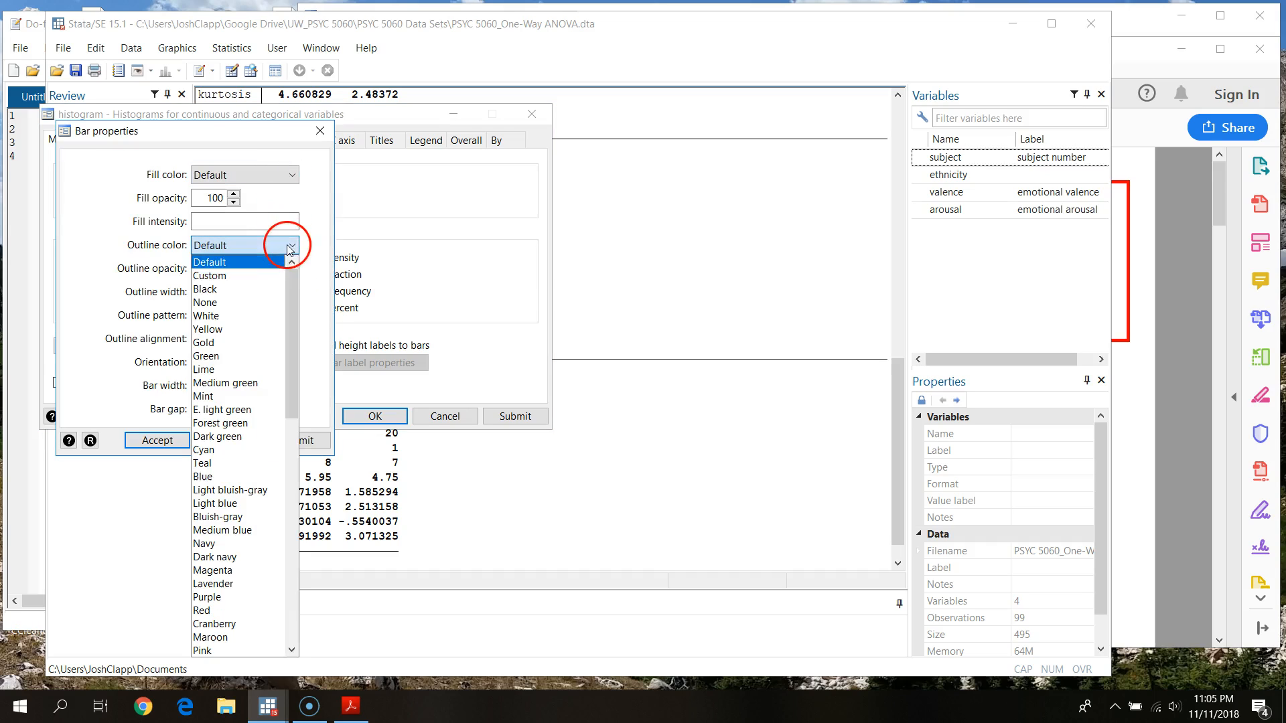
click(261, 289)
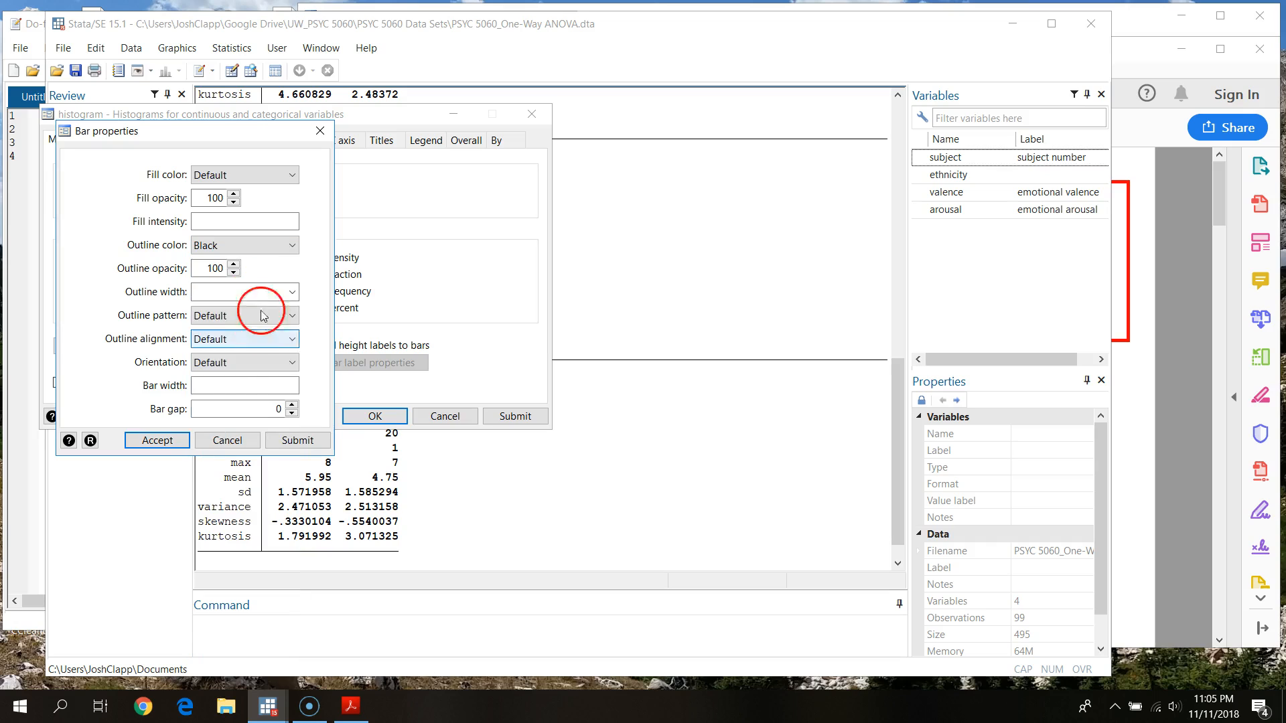
click(161, 444)
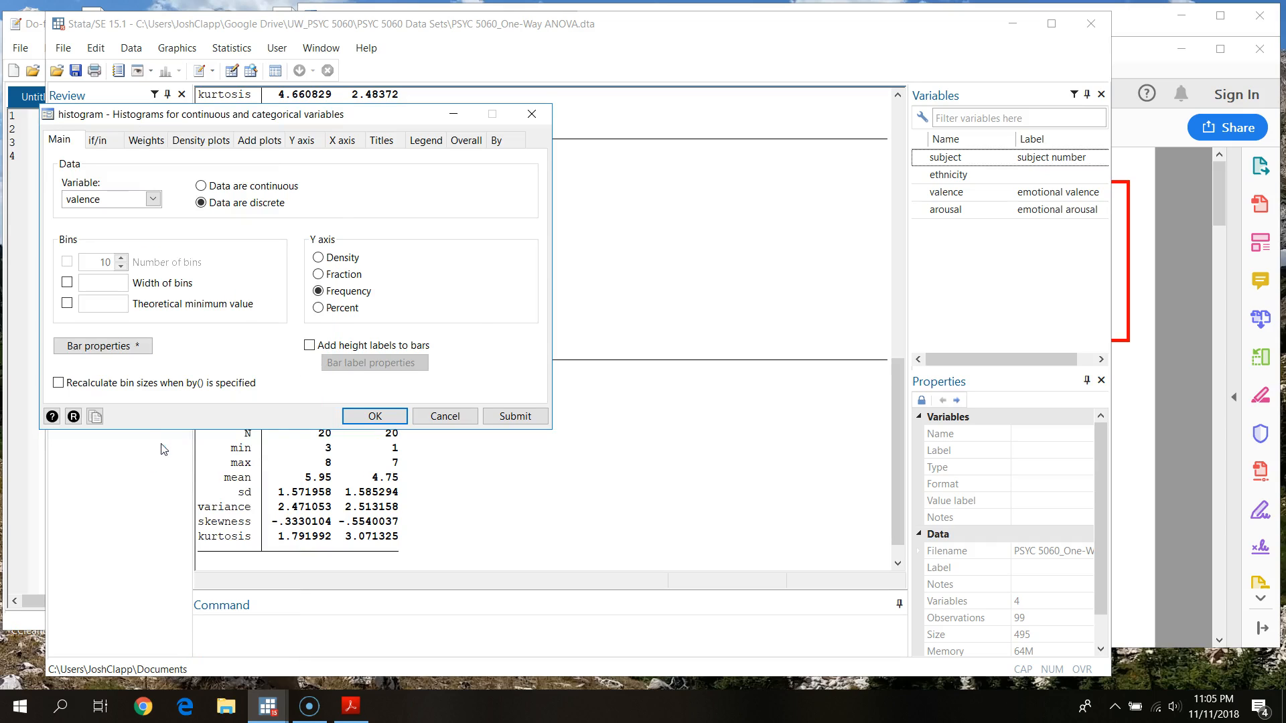
drag(347, 114, 1120, 181)
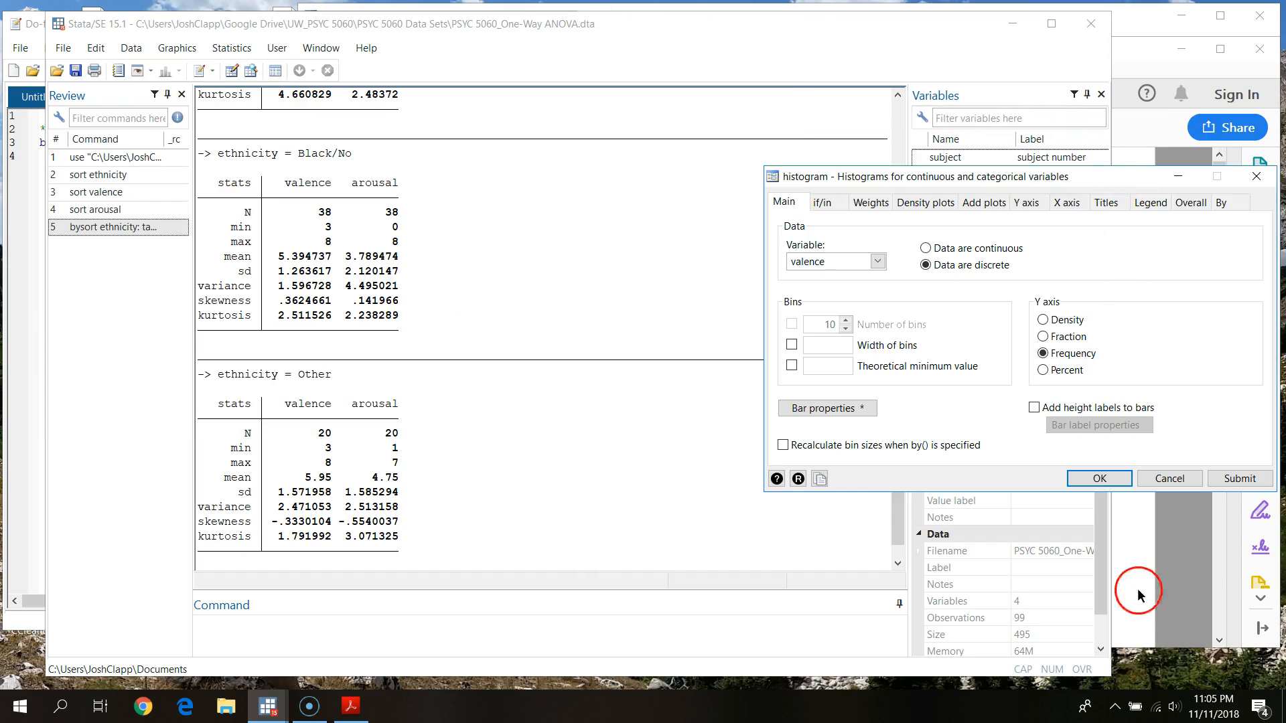
click(1237, 480)
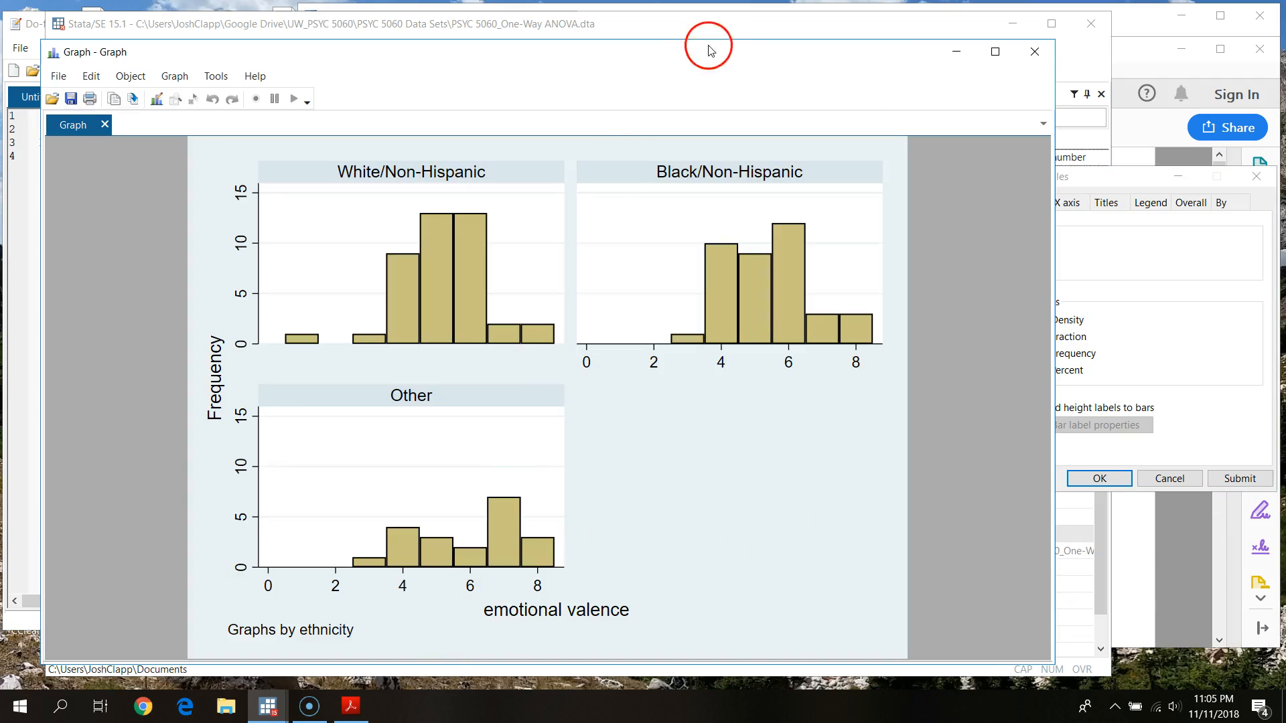
Set the y-axis major tick labels to a horizontal angle, redraw the valence histograms and close the histogram settings
drag(682, 69, 646, 58)
click(1215, 426)
click(1036, 208)
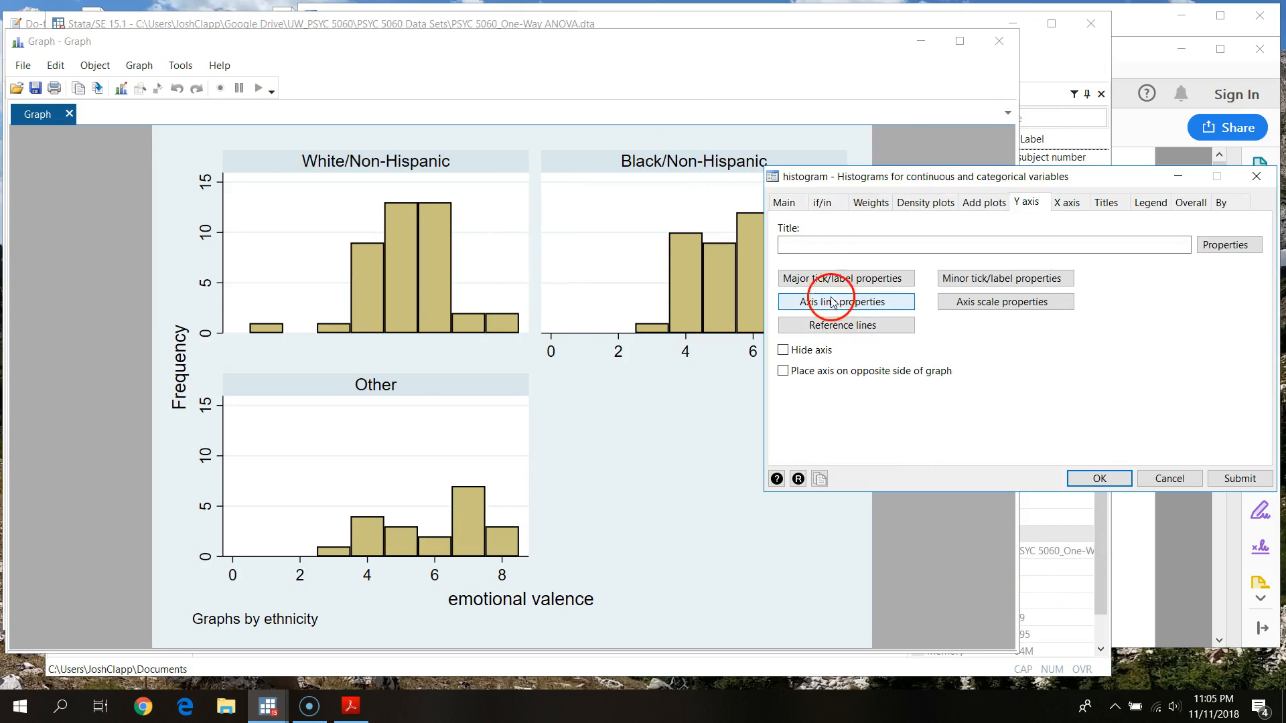
click(845, 281)
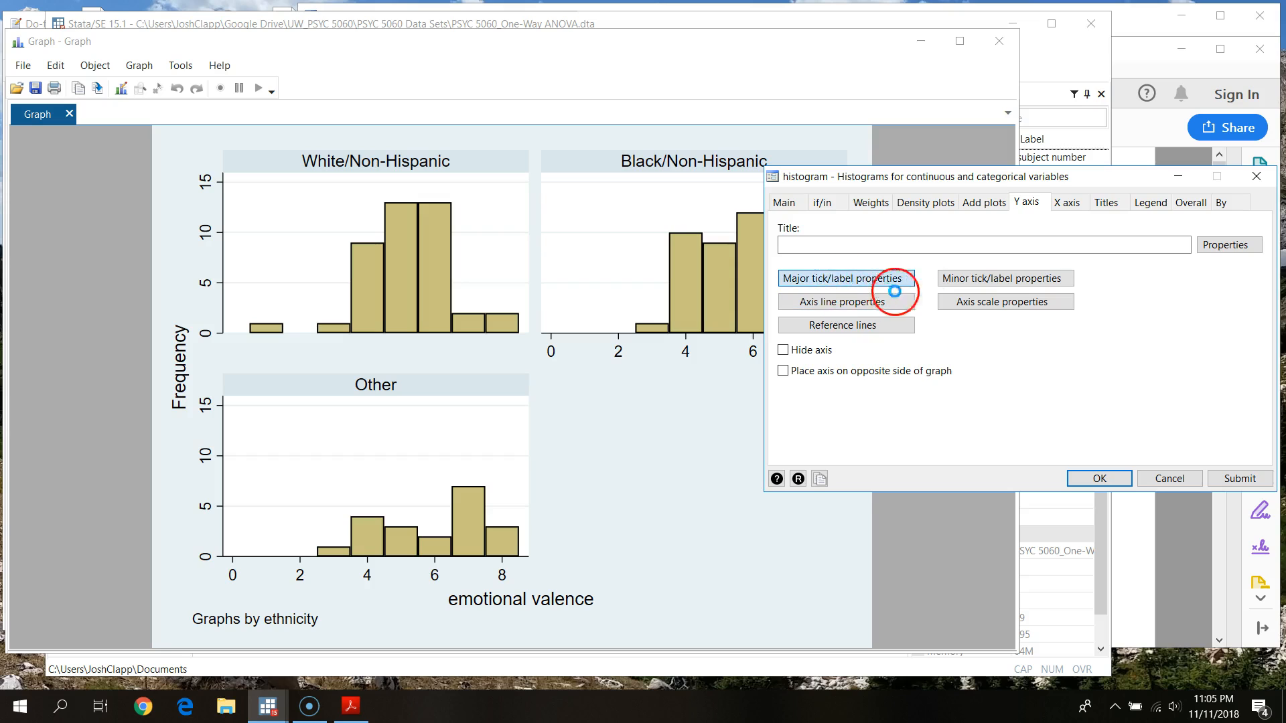
click(843, 219)
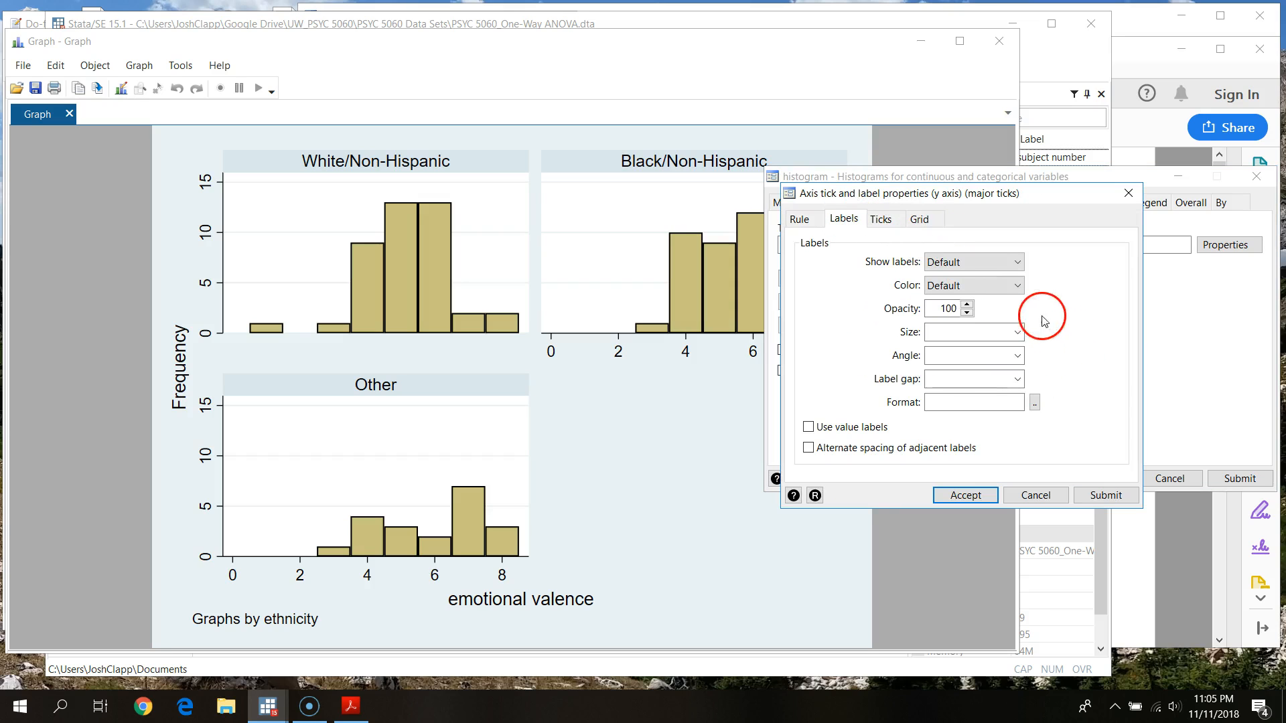
click(1017, 356)
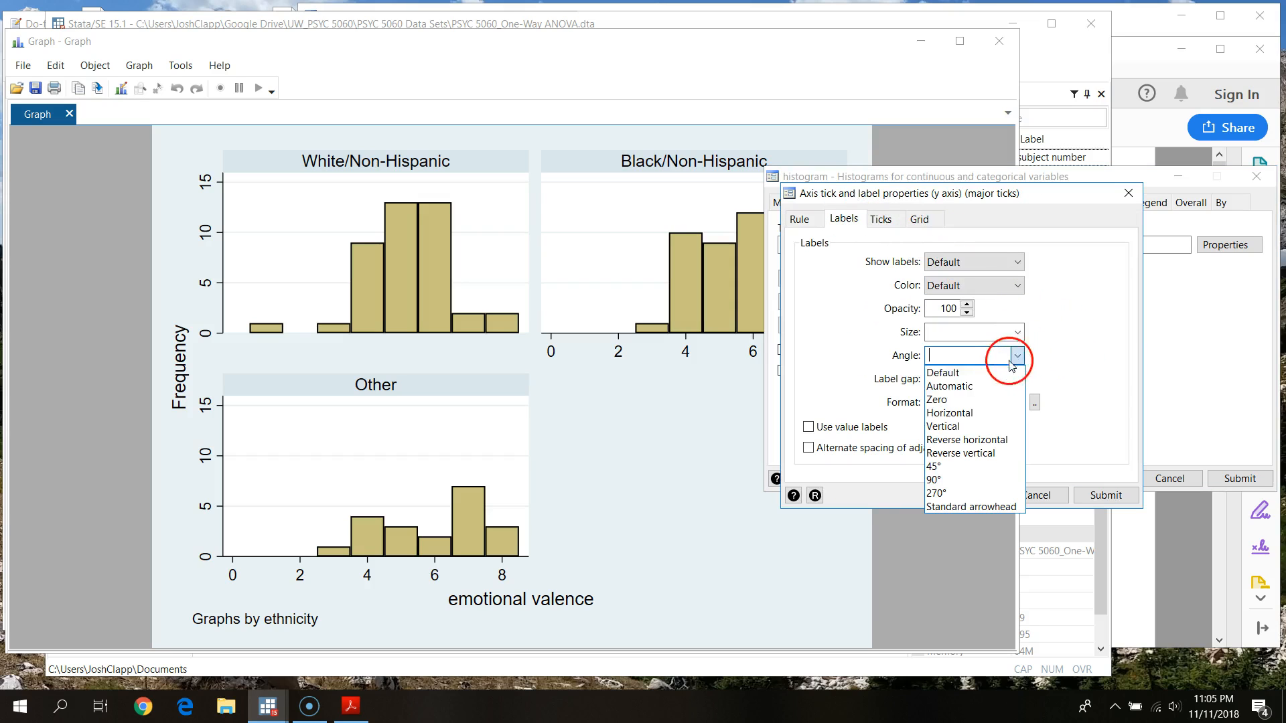
click(967, 414)
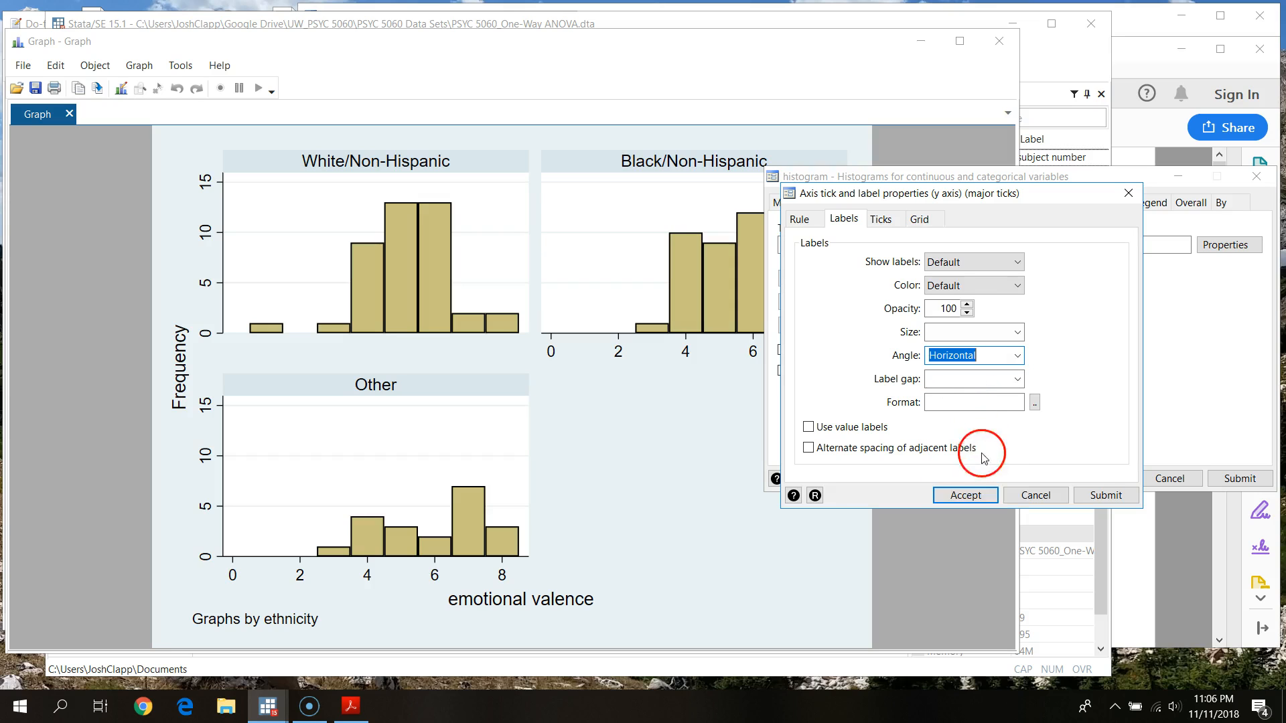
click(981, 499)
click(1250, 481)
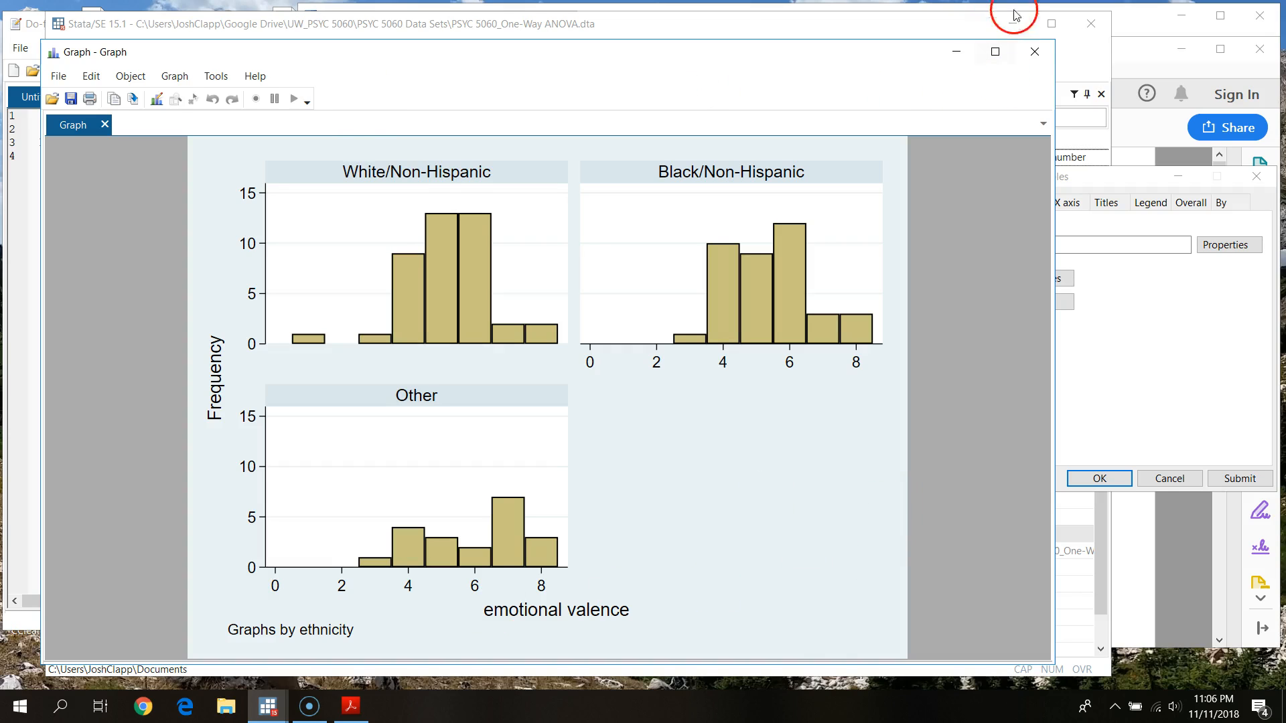
click(1111, 480)
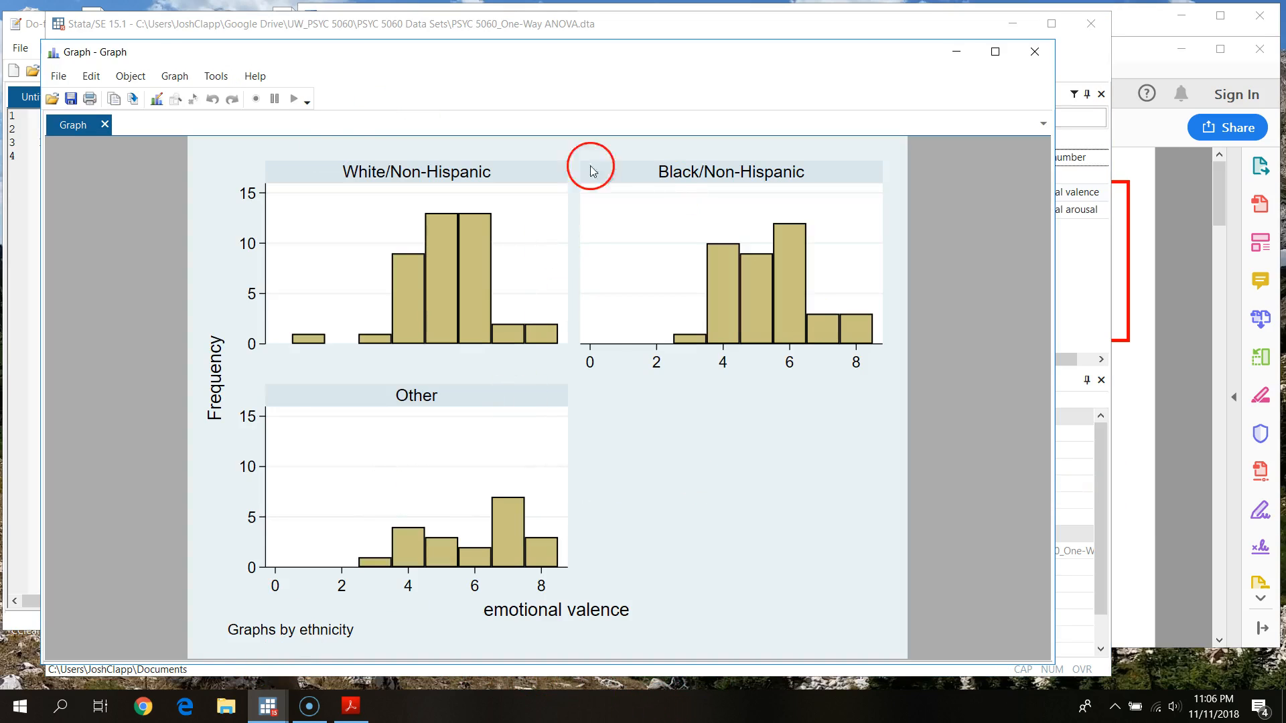
Copy the latest valence histogram command from the command history into the do-file beneath a "** Histogram" comment
click(891, 28)
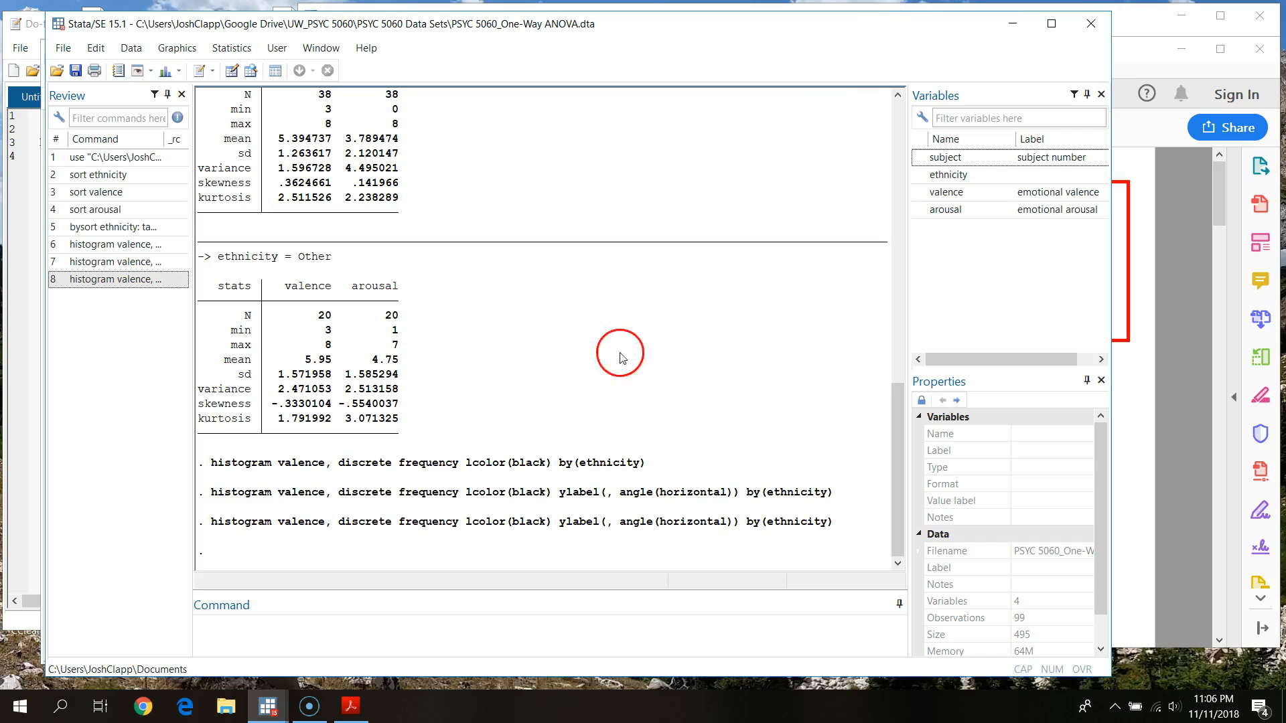
right_click(92, 292)
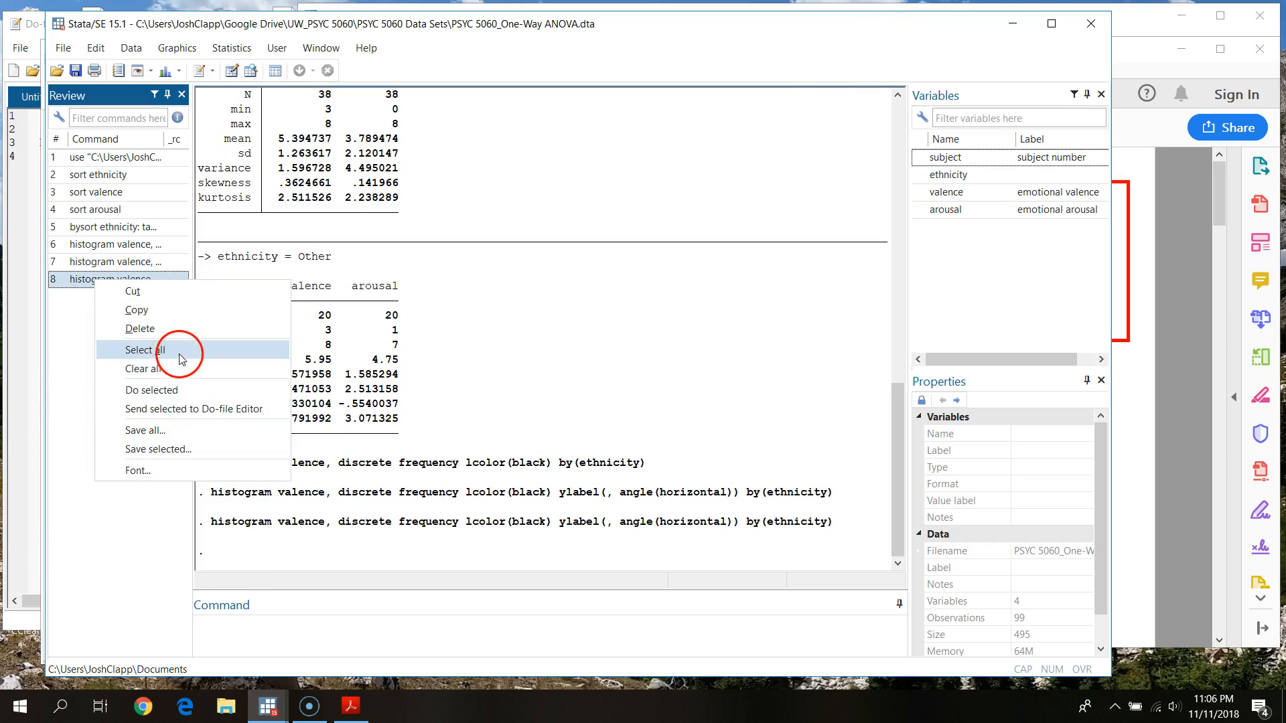
click(187, 310)
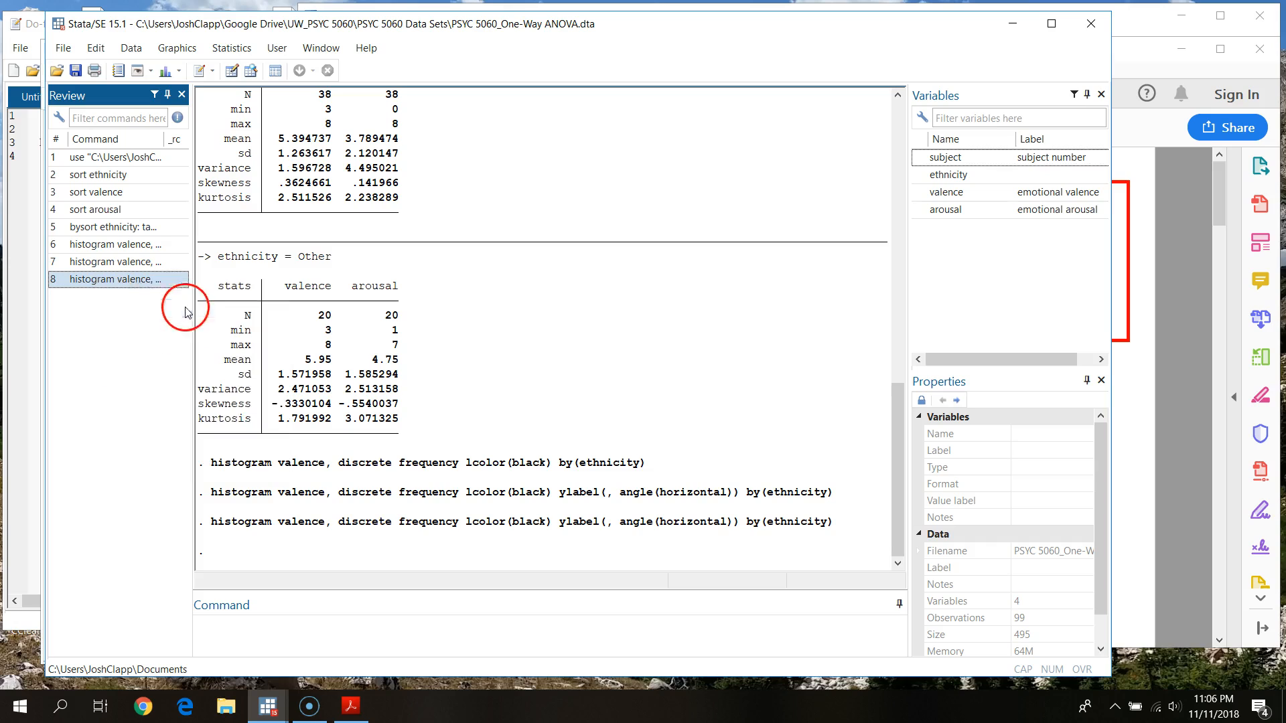
click(31, 182)
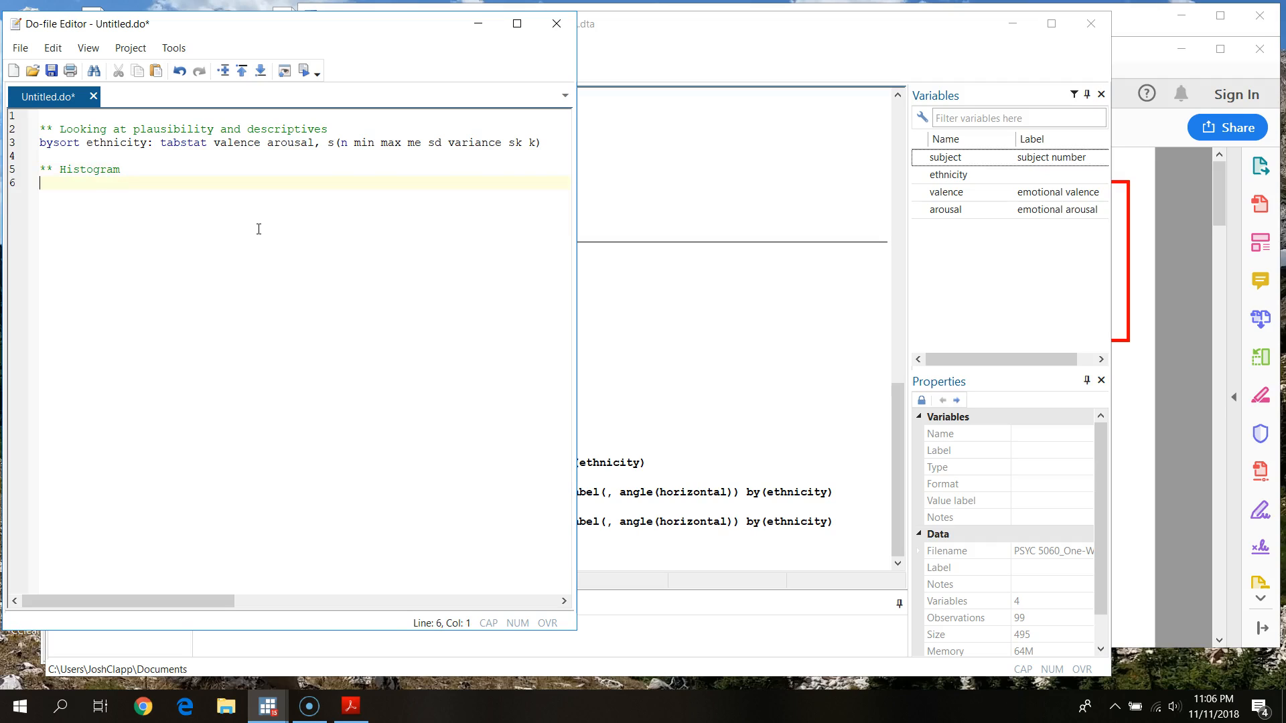
text(histogram valence, discrete frequency lcolor(black) ylabel(, angle(horizontal)) by(ethnicity))
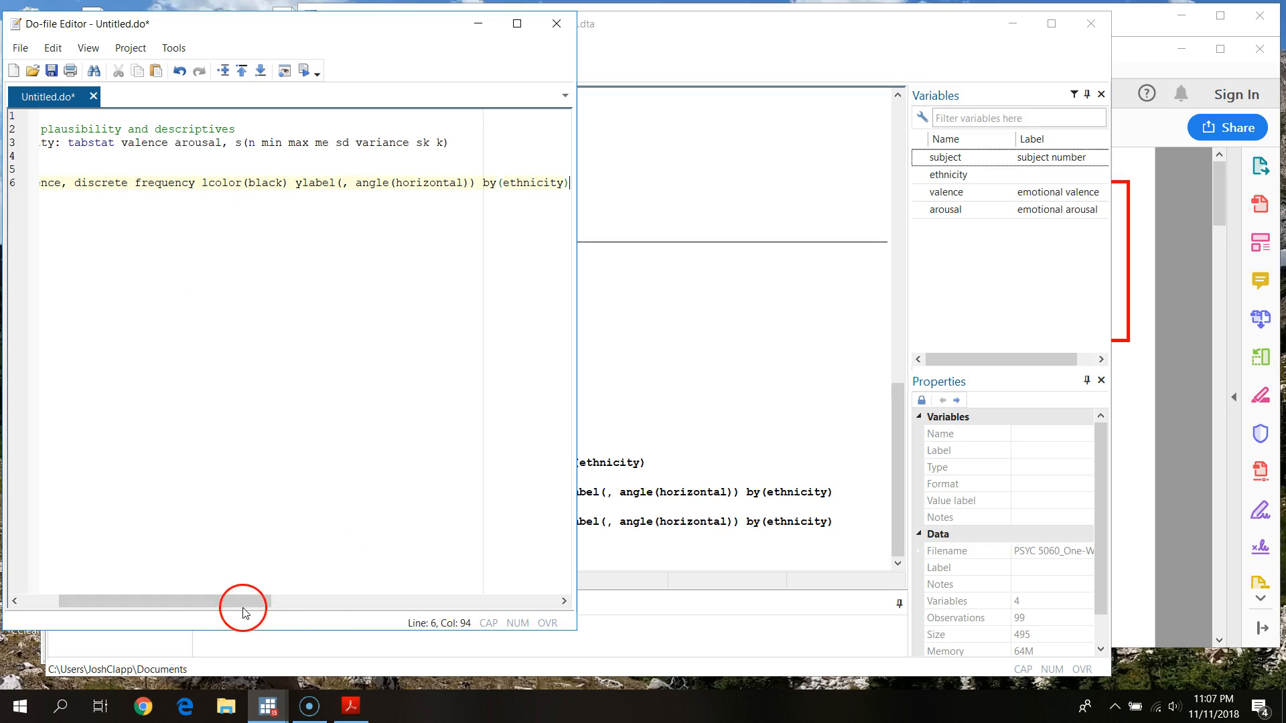
drag(243, 601, 63, 598)
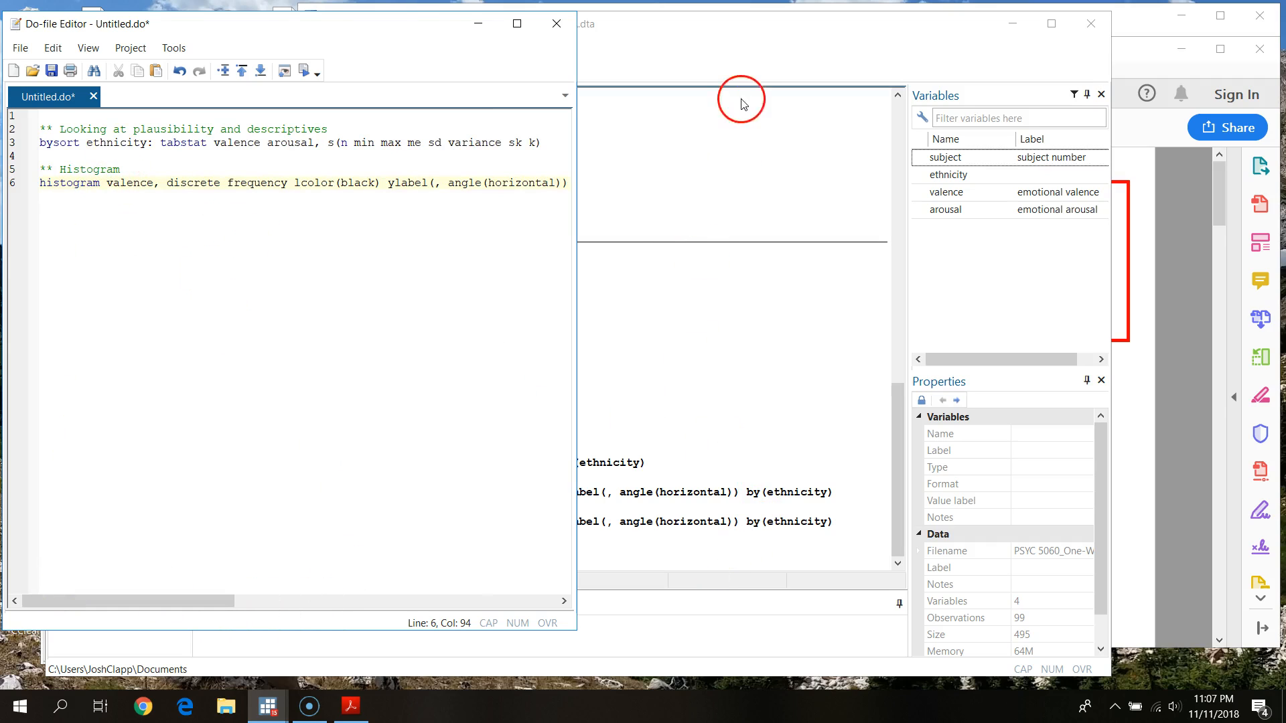
Rerun the latest histogram command with arousal in place of valence, and close the resulting graph
click(741, 67)
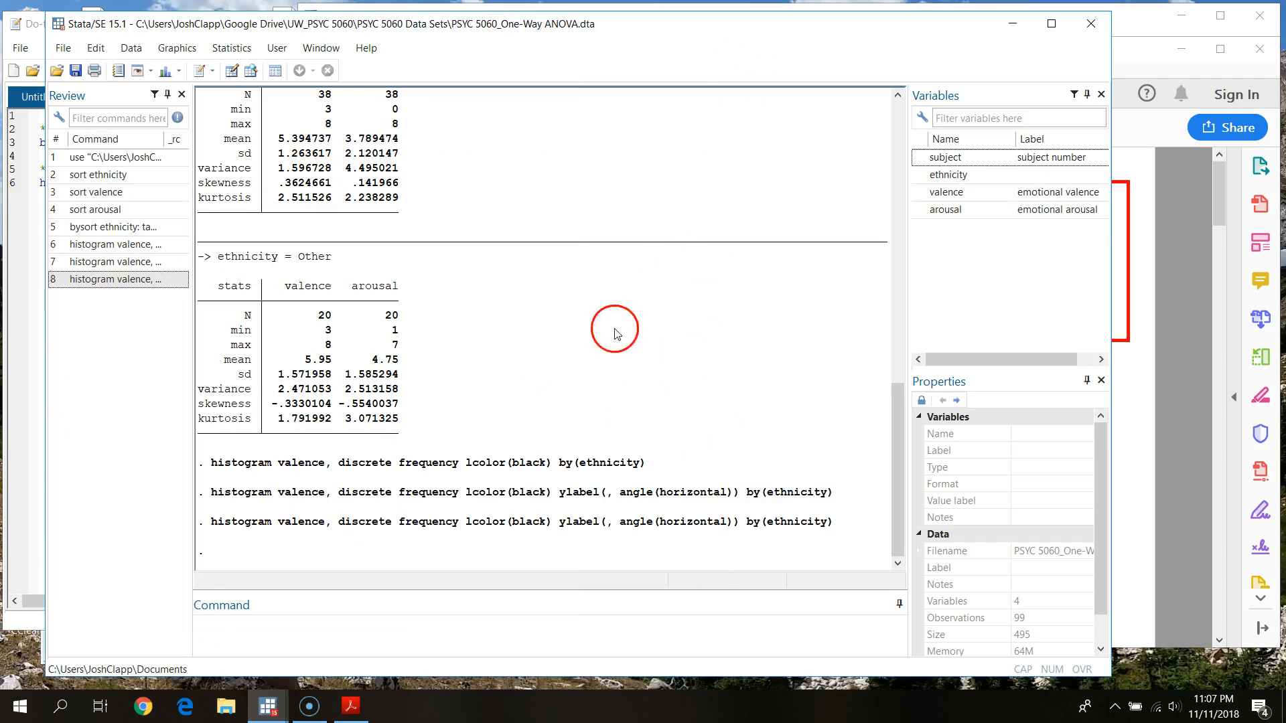
click(123, 280)
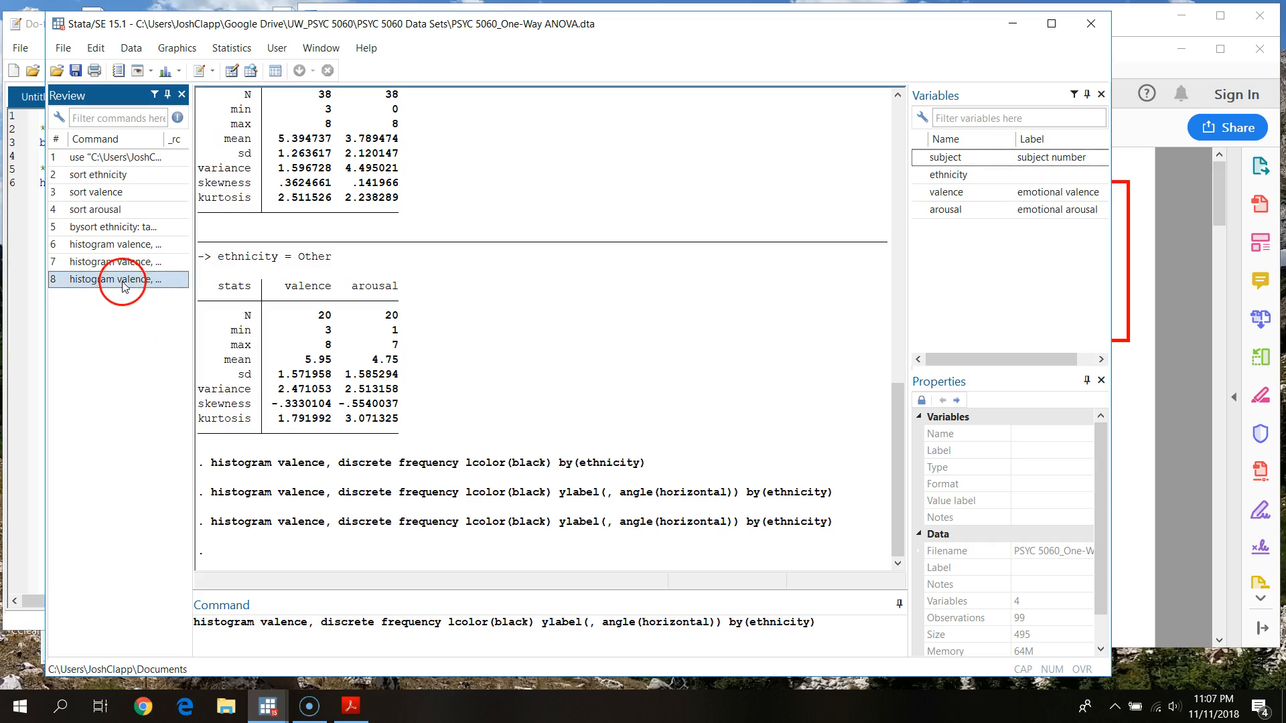
double_click(286, 624)
text(arousal)
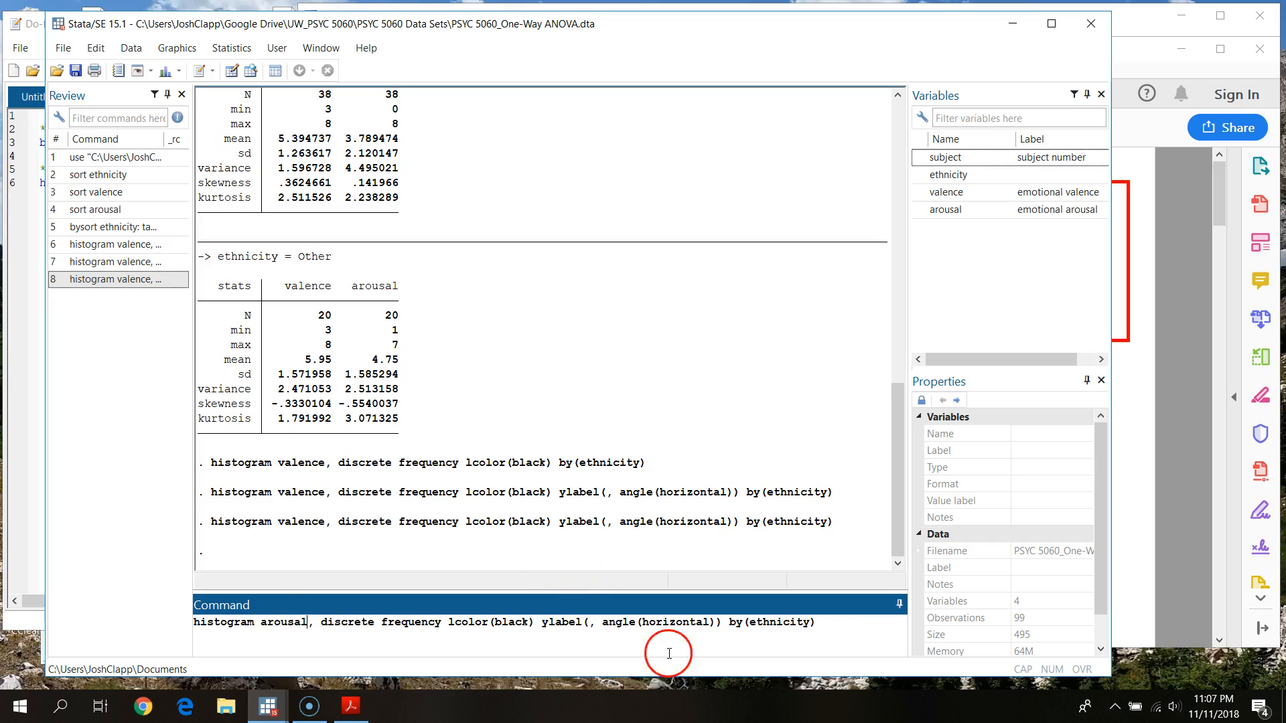
key(Return)
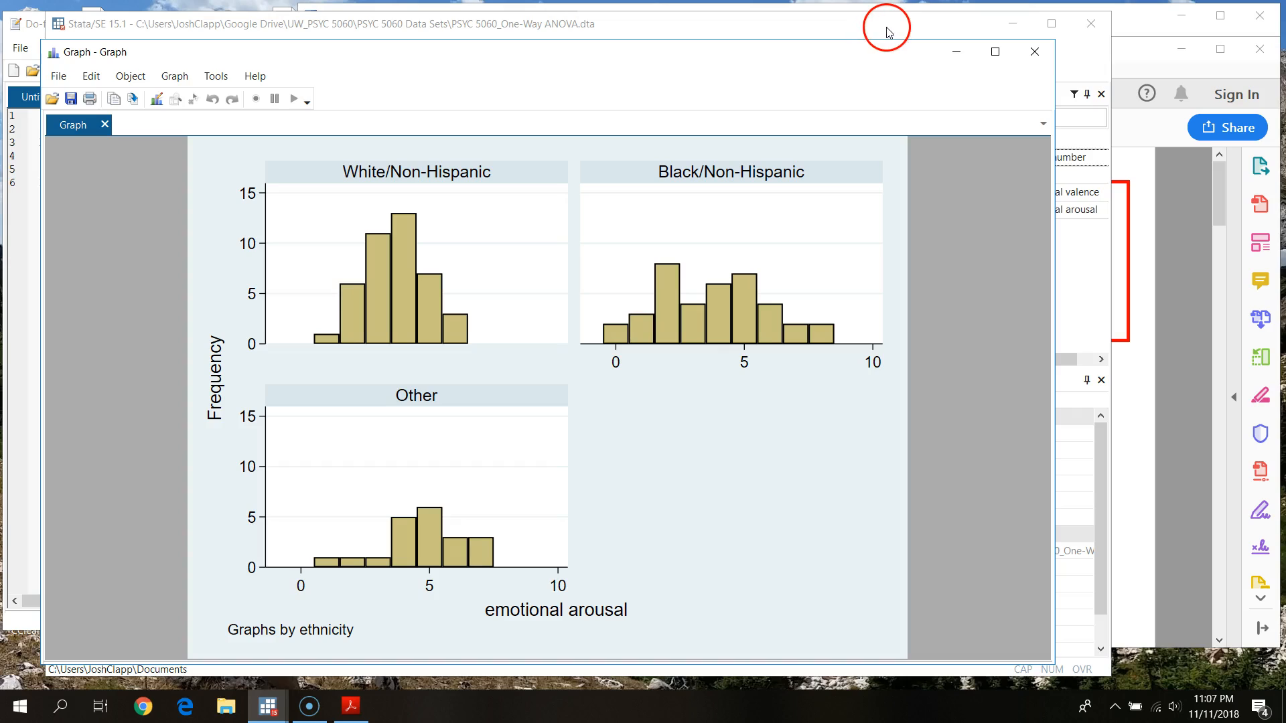
click(1037, 53)
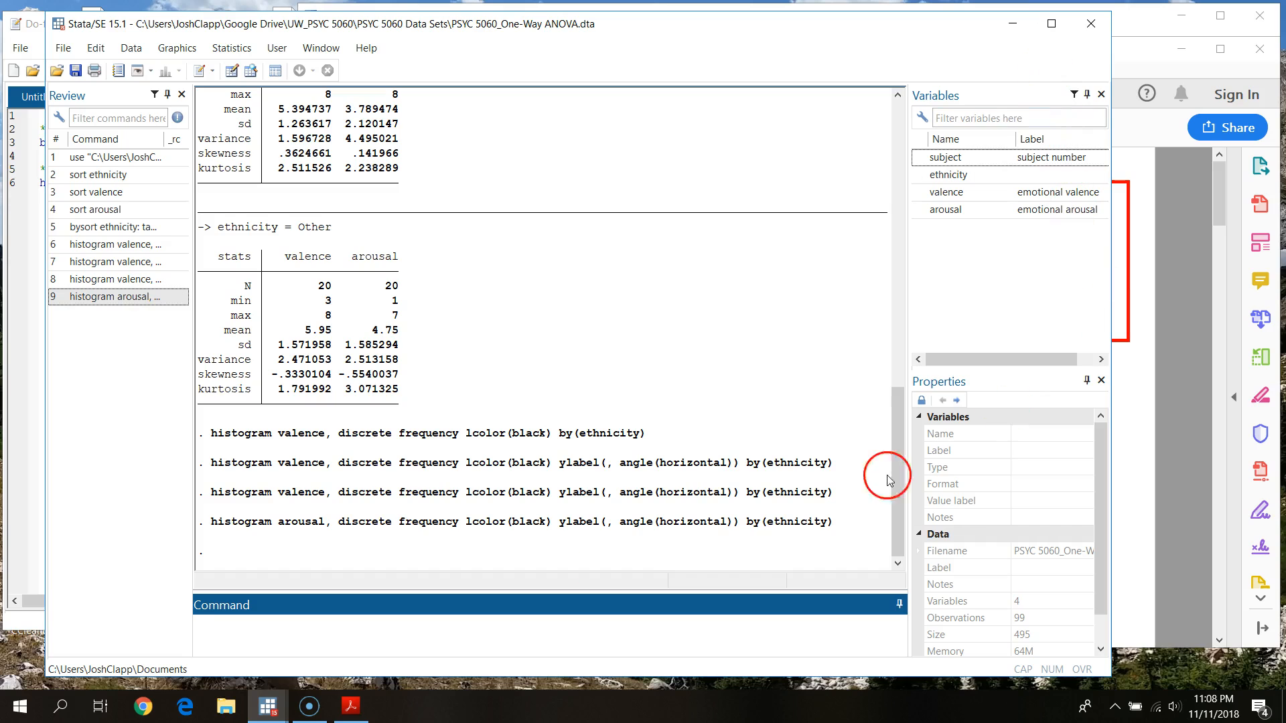
click(142, 294)
right_click(137, 298)
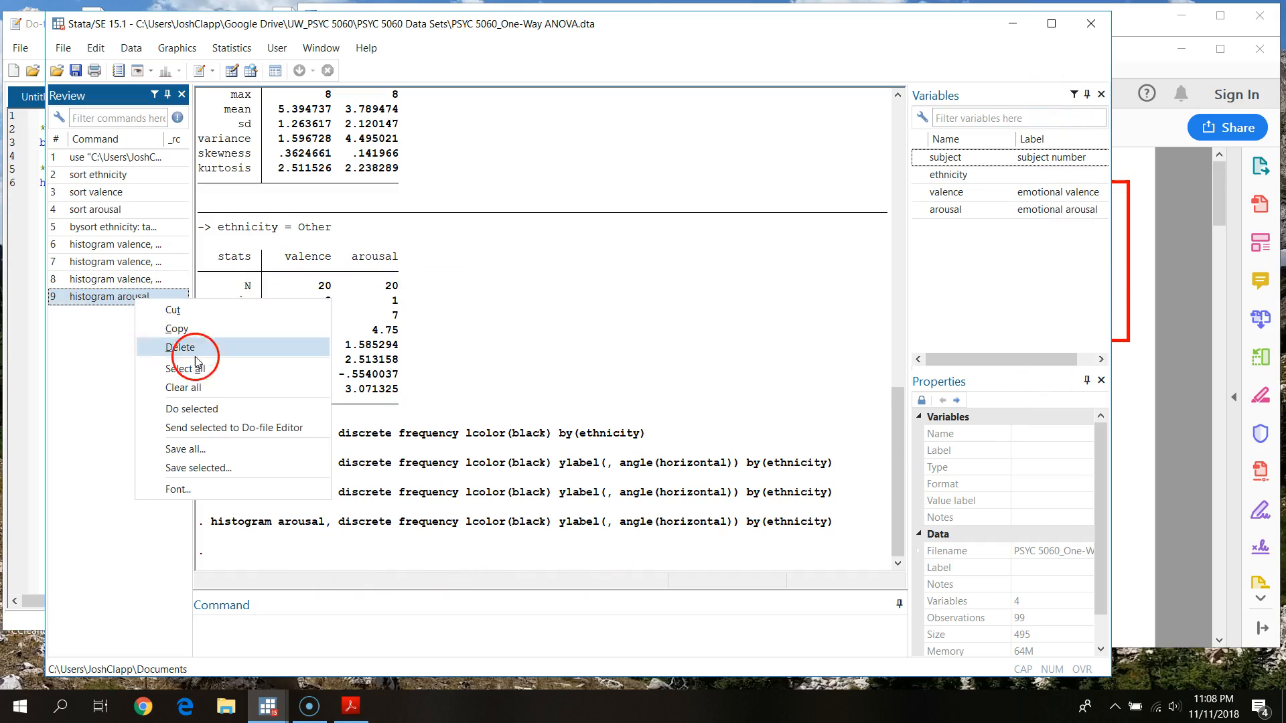
click(234, 428)
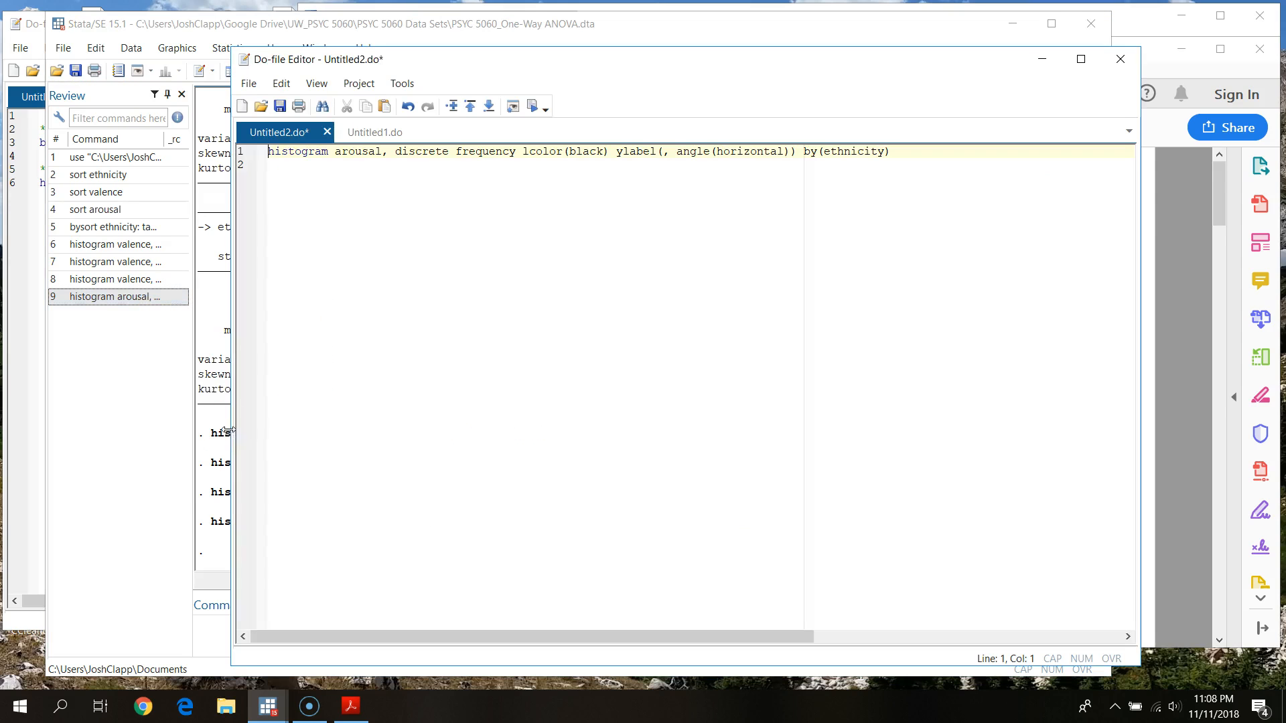
click(1121, 59)
click(720, 421)
Copy the arousal histogram command from the command history onto a new line below the valence histogram in the do-file
right_click(117, 310)
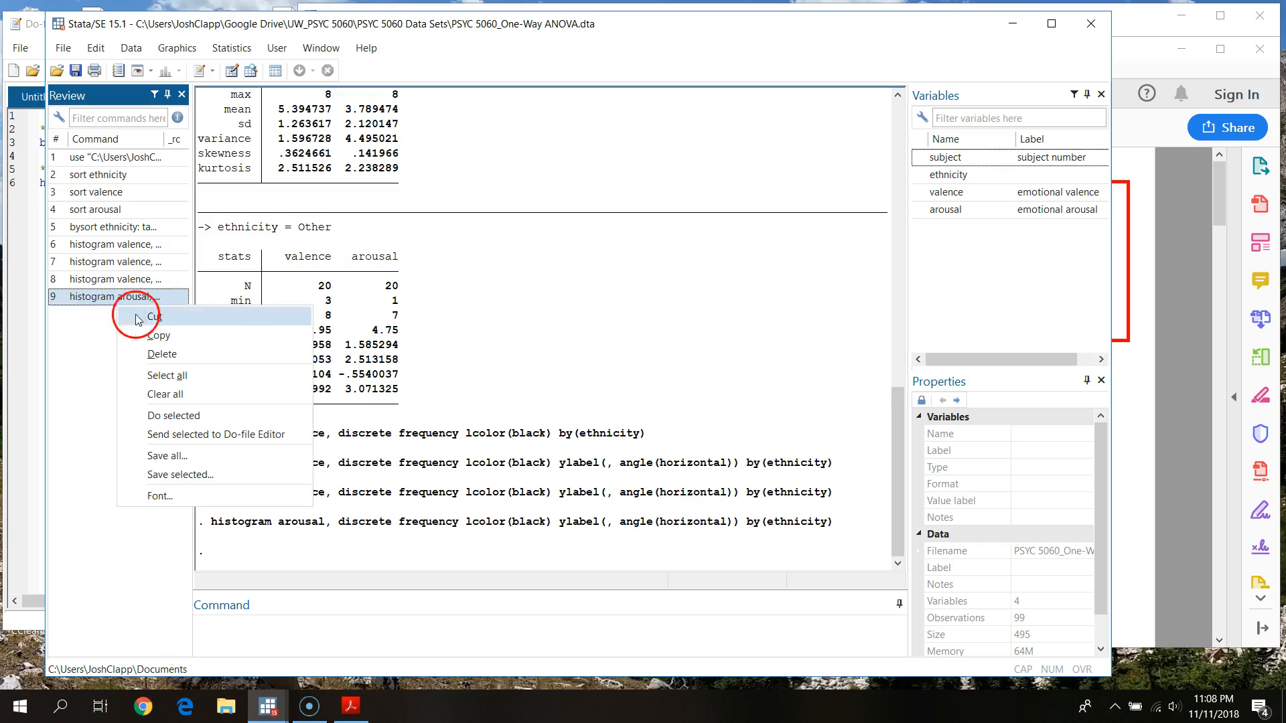
click(131, 325)
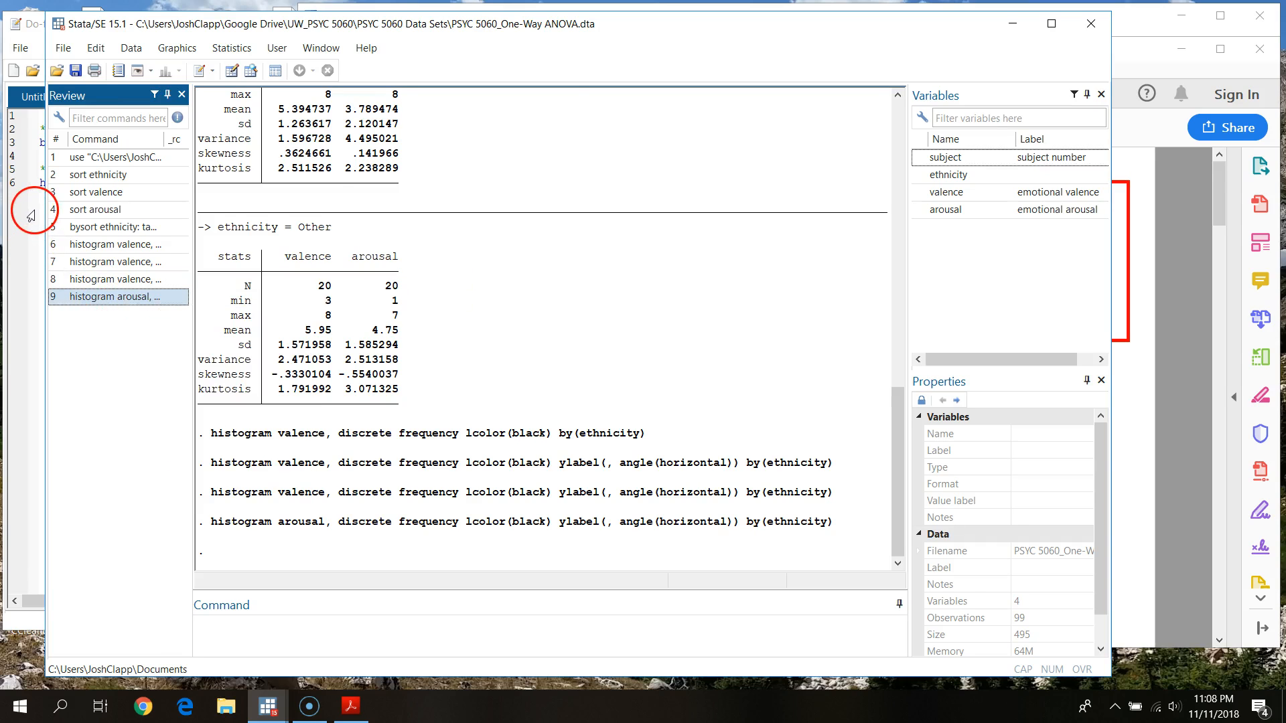
click(27, 230)
click(94, 212)
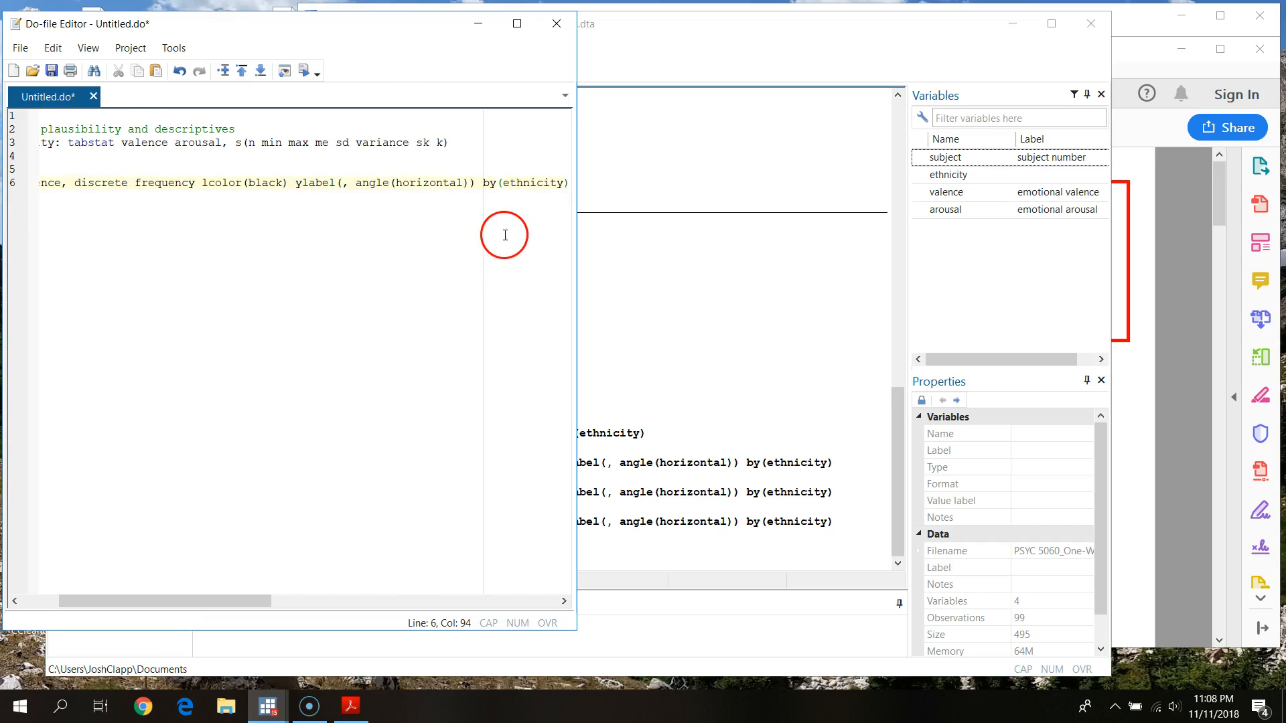
key(Return)
key(ctrl+v)
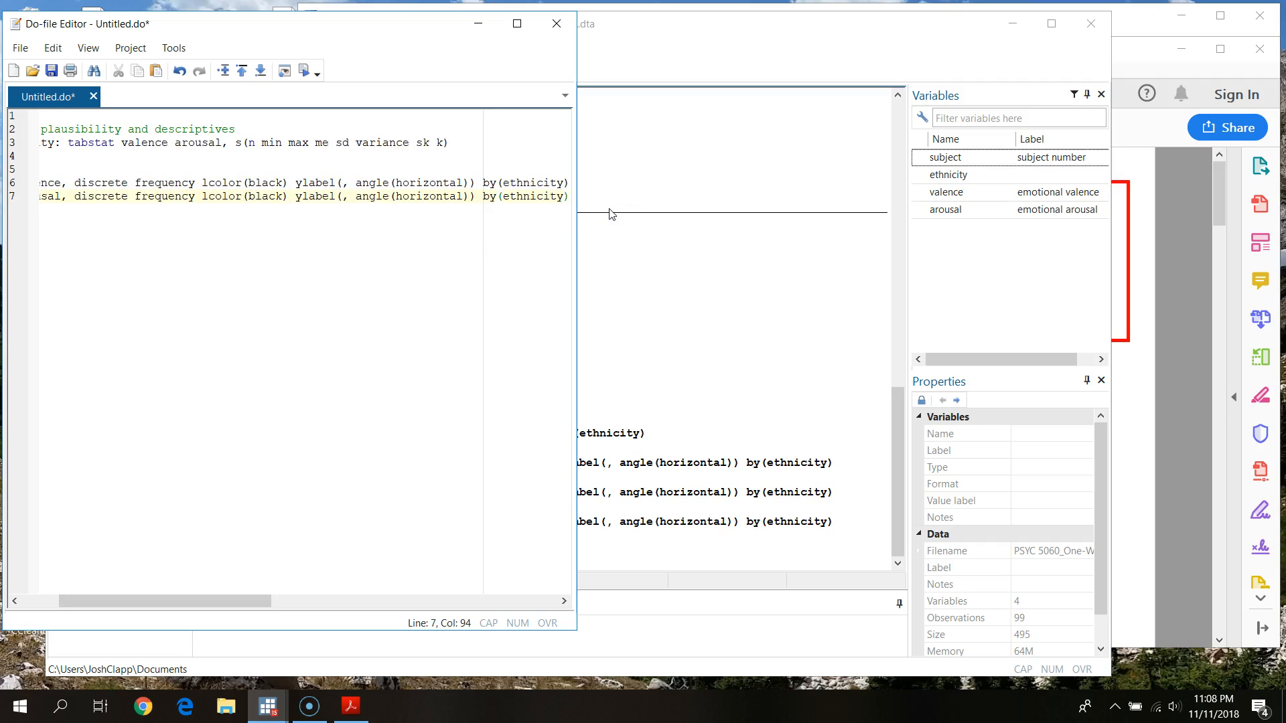
Add a "** Boxplots" comment below the histogram commands in the do-file, with an empty line beneath it
key(Return)
click(722, 225)
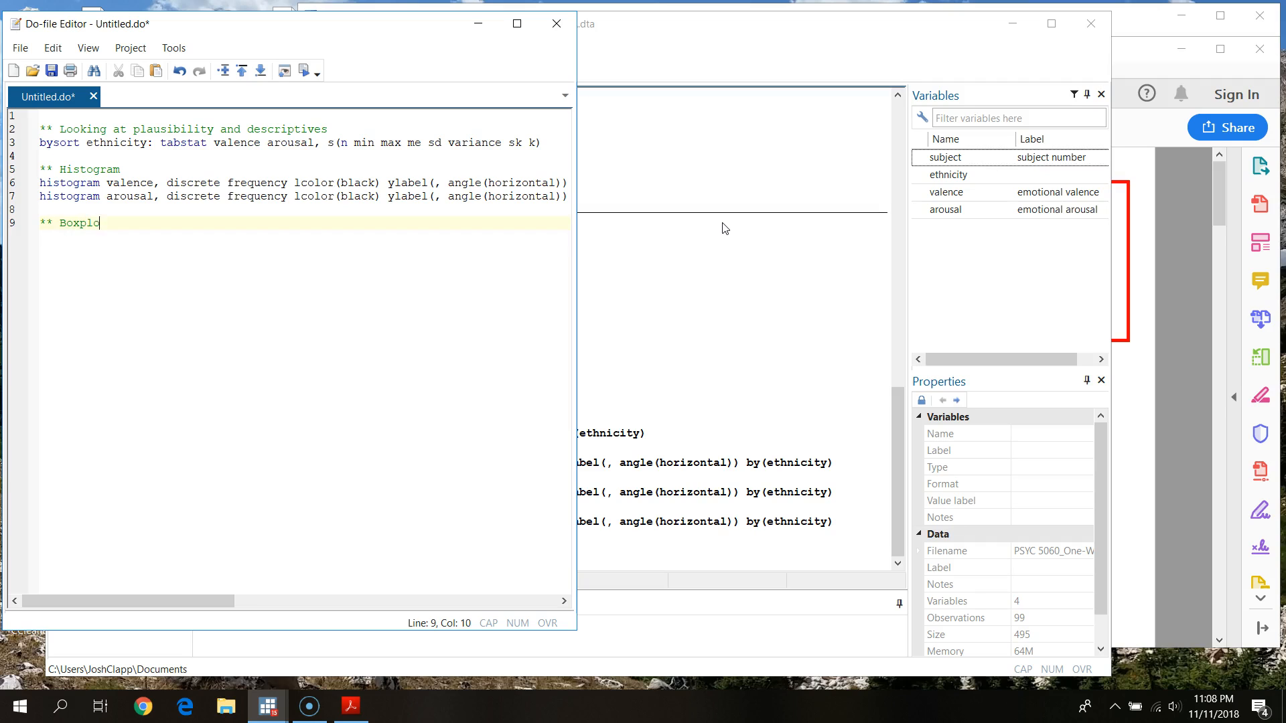
text(ts)
key(Return)
Set up a vertical box plot with valence as its variable
click(914, 165)
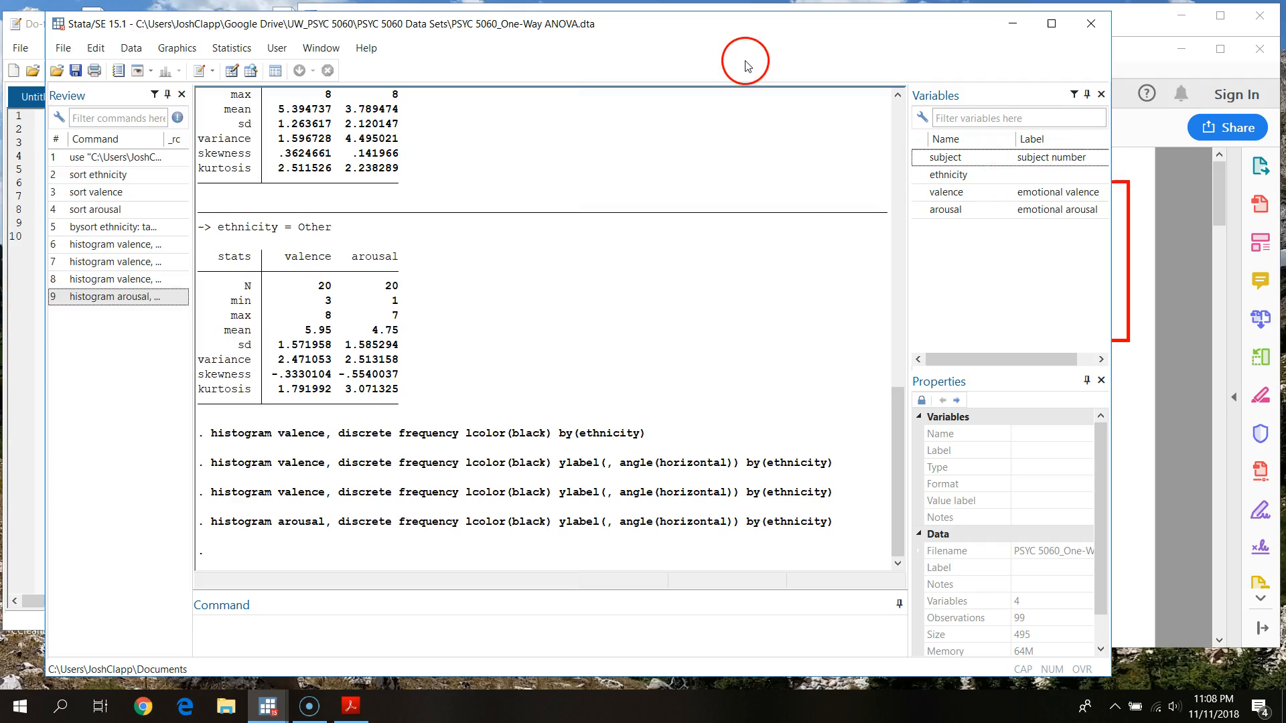
click(169, 53)
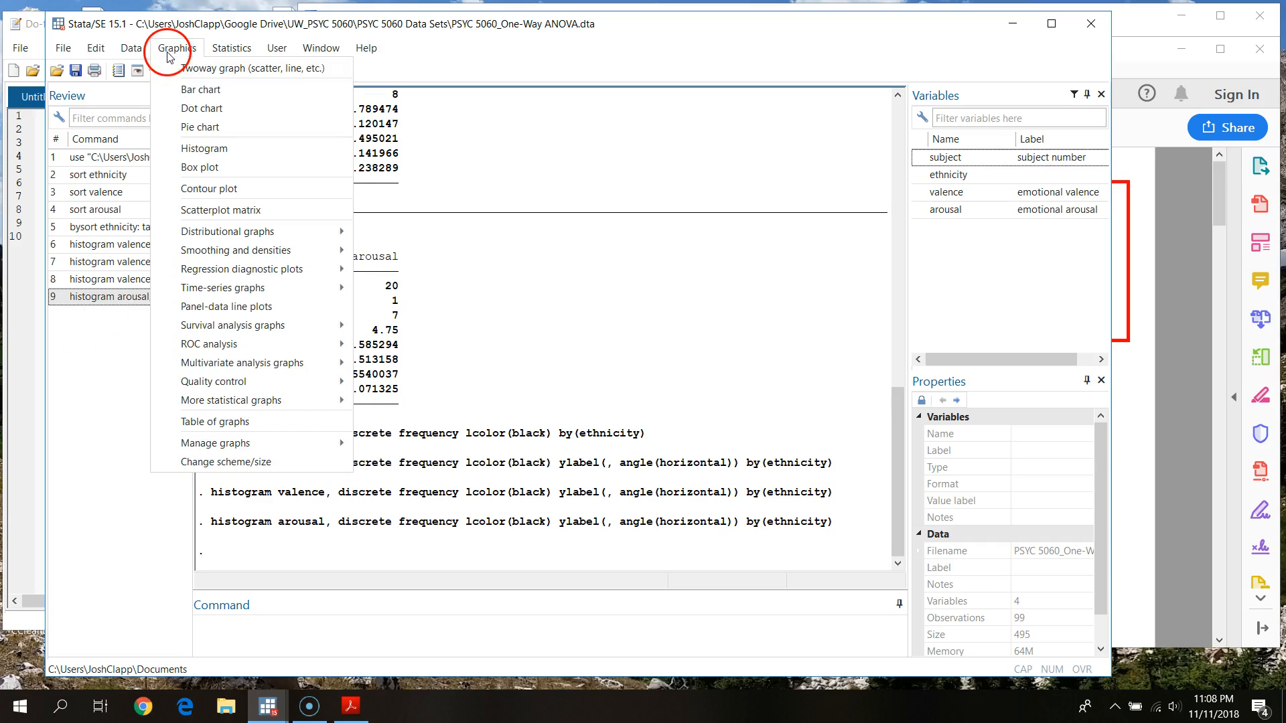
click(214, 164)
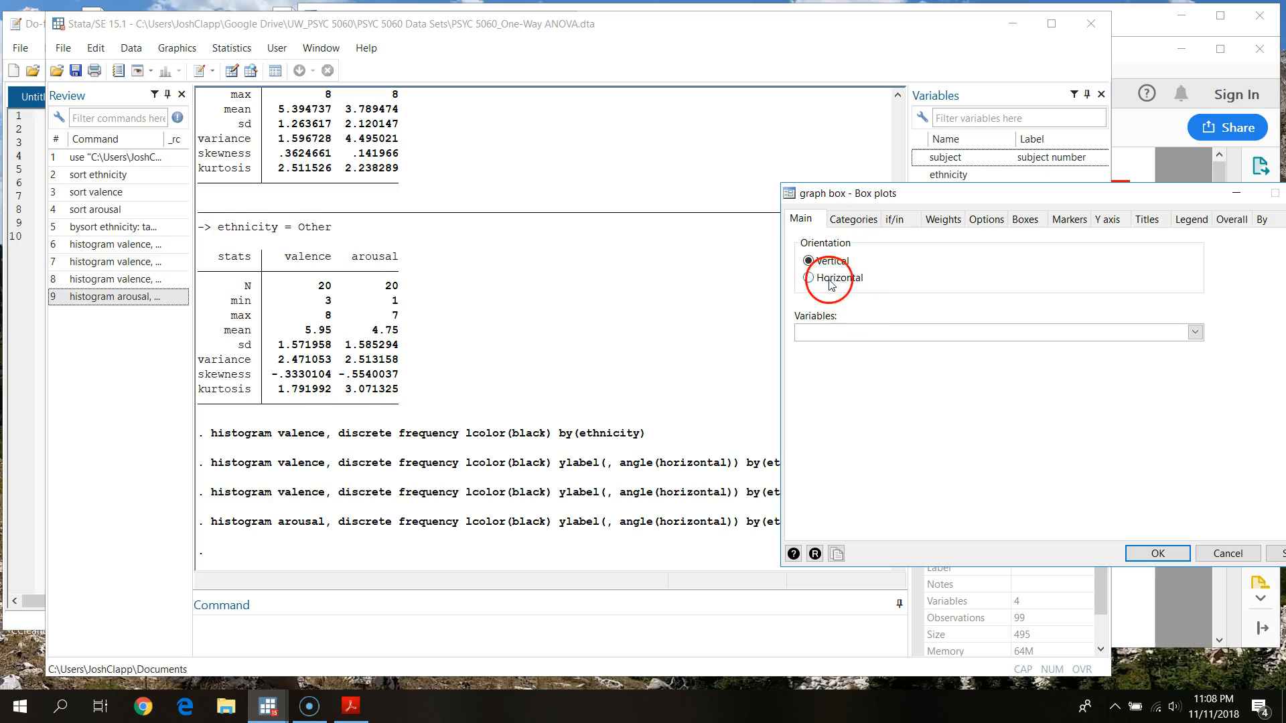
click(1195, 332)
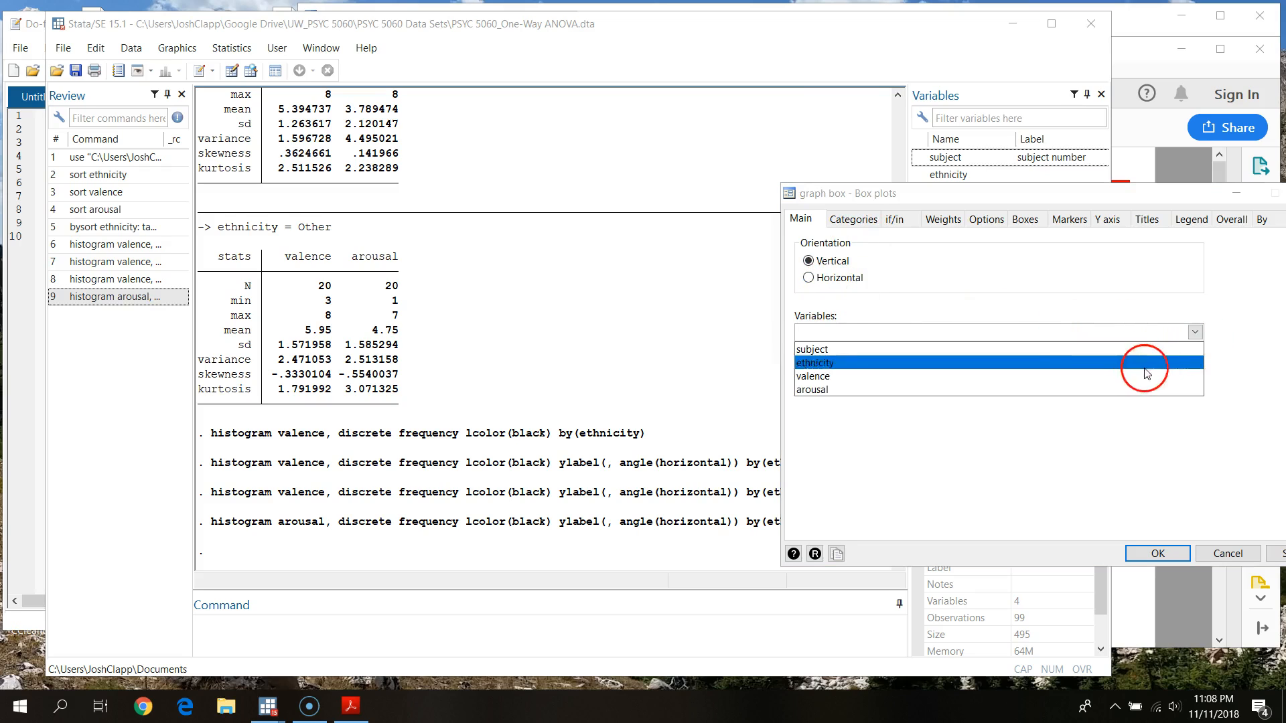
click(1133, 376)
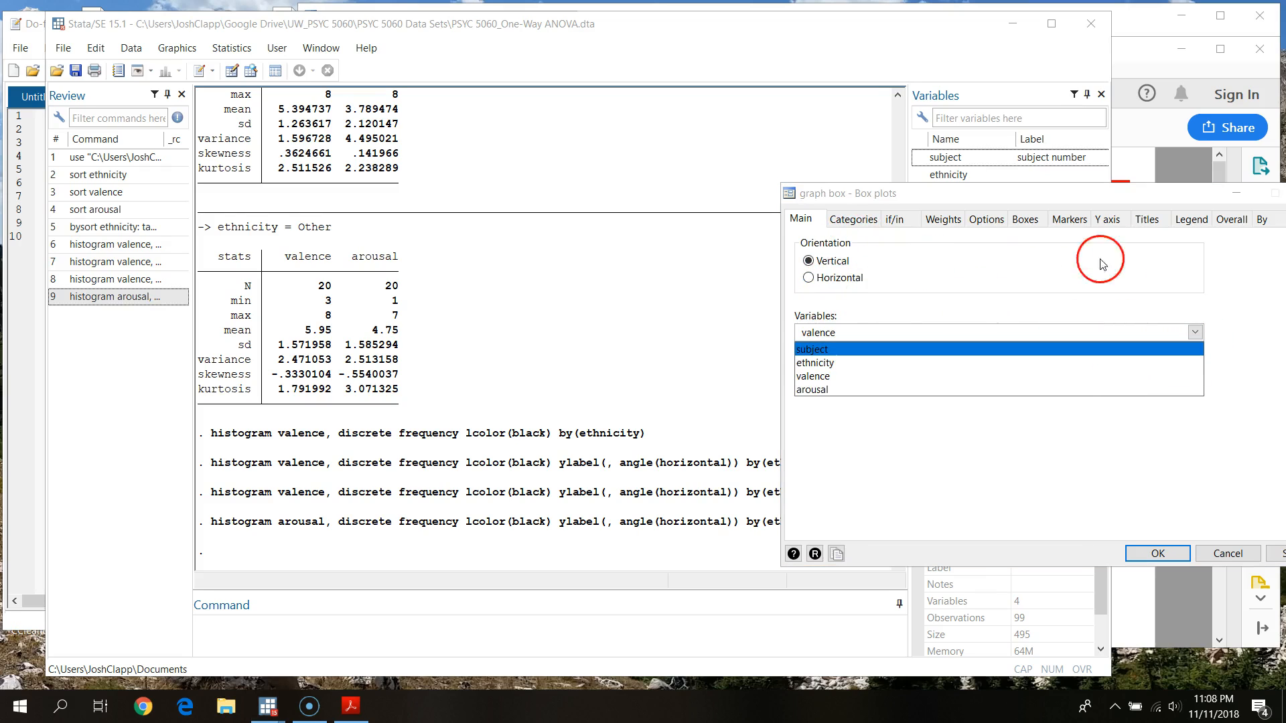
click(1245, 336)
drag(1113, 198, 1019, 195)
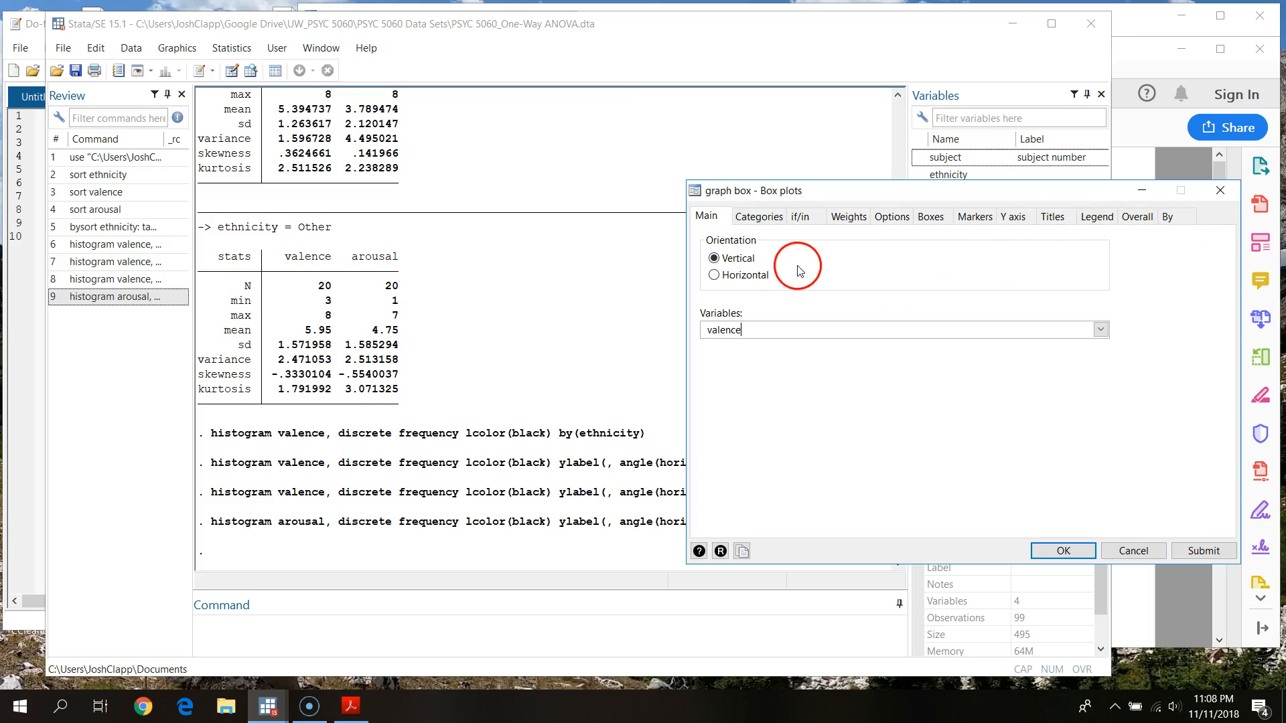
Use ethnicity as the first grouping variable and draw the valence box plots, keeping the settings dialog open
click(754, 215)
click(712, 241)
click(807, 275)
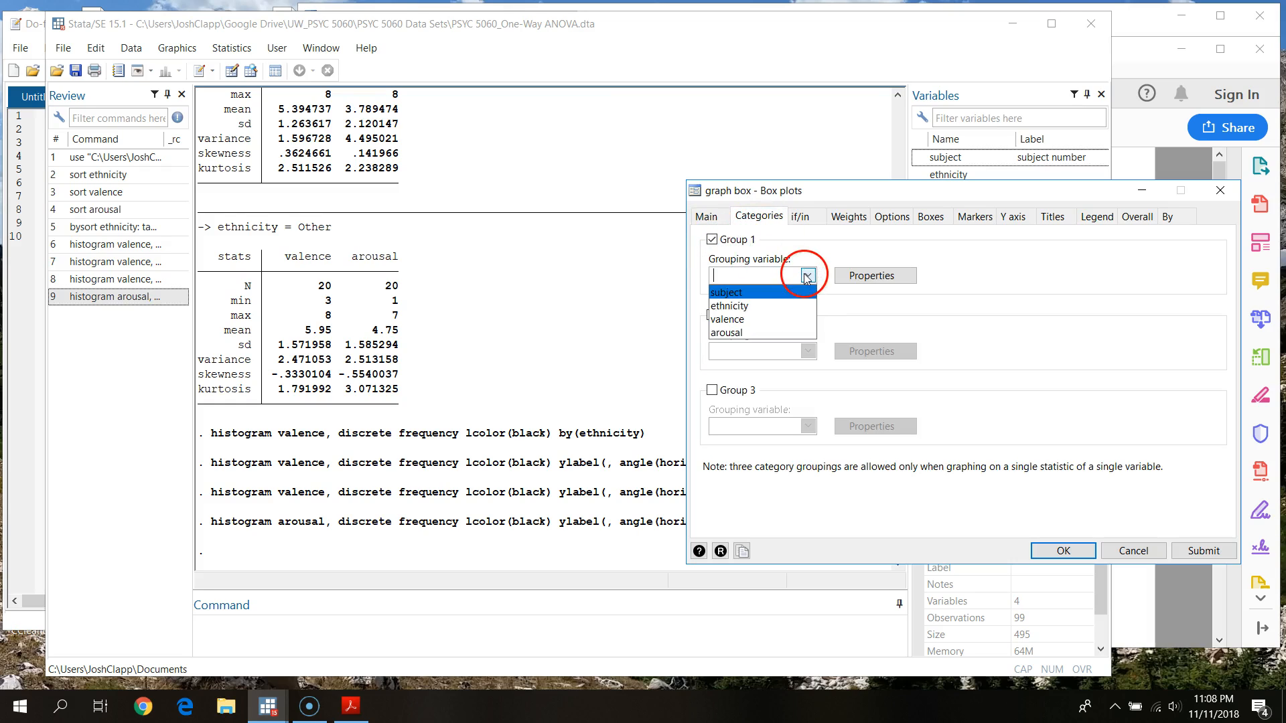
click(784, 305)
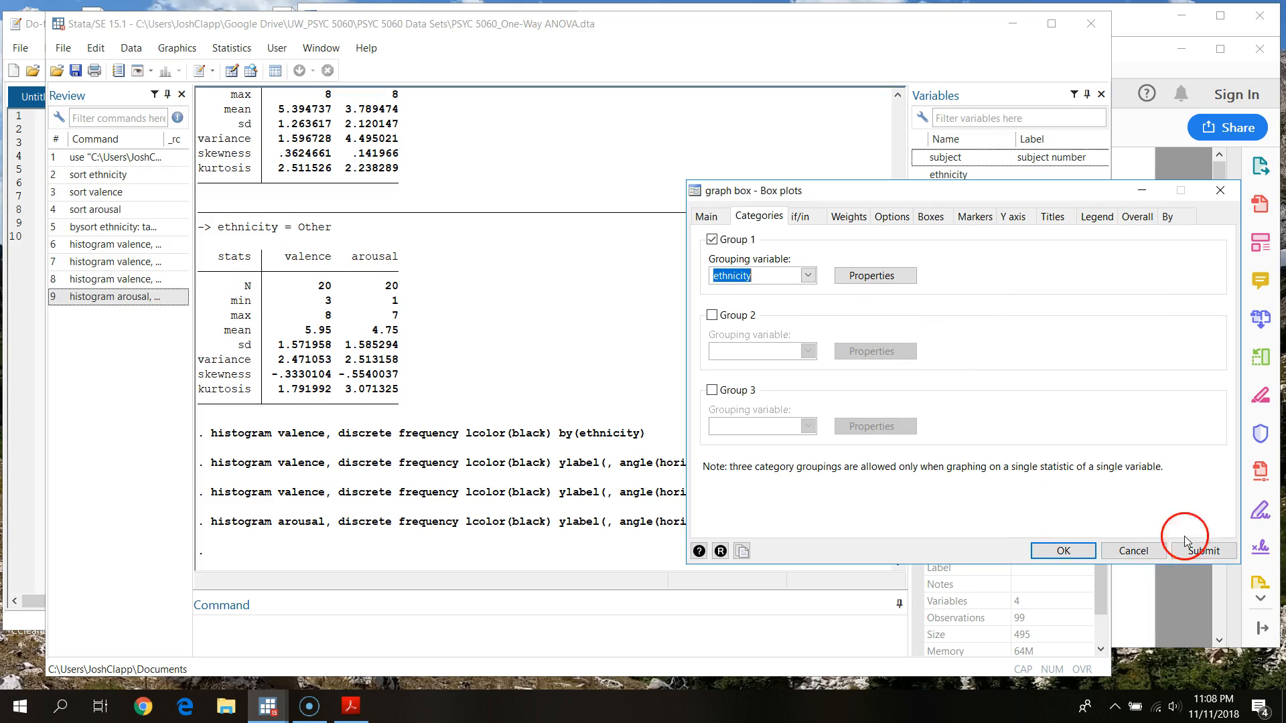
click(703, 216)
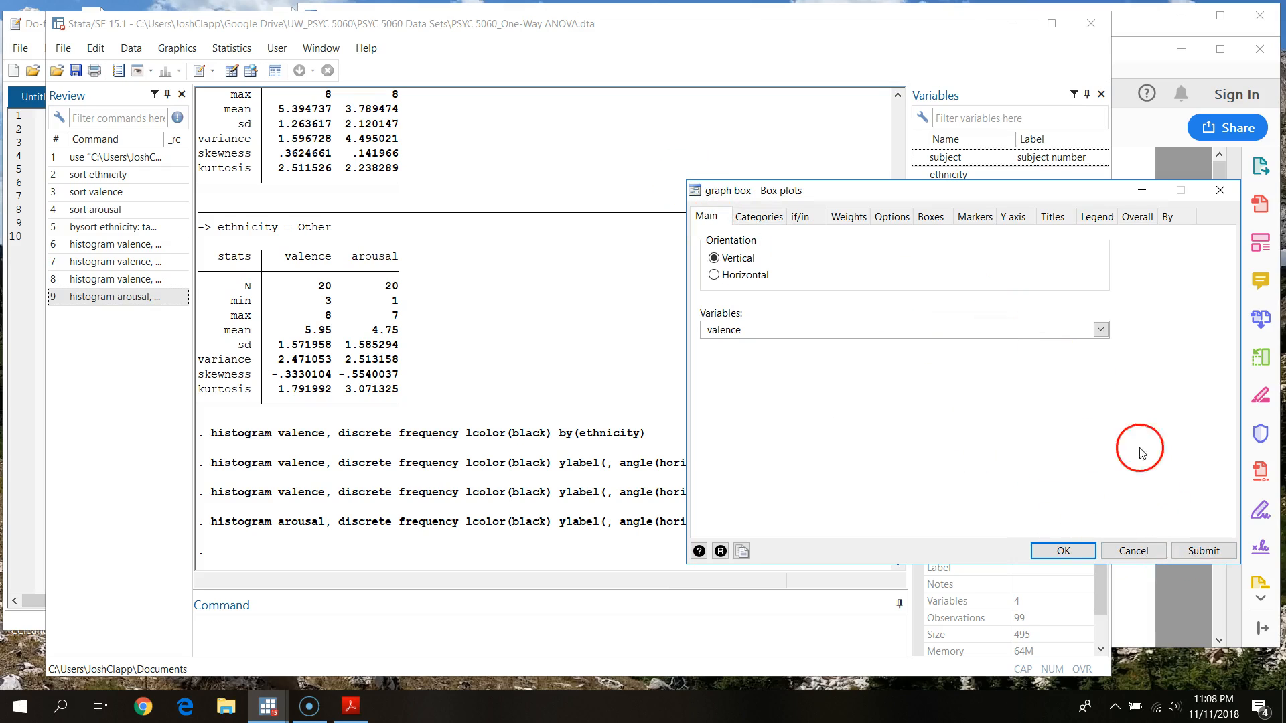
click(1204, 551)
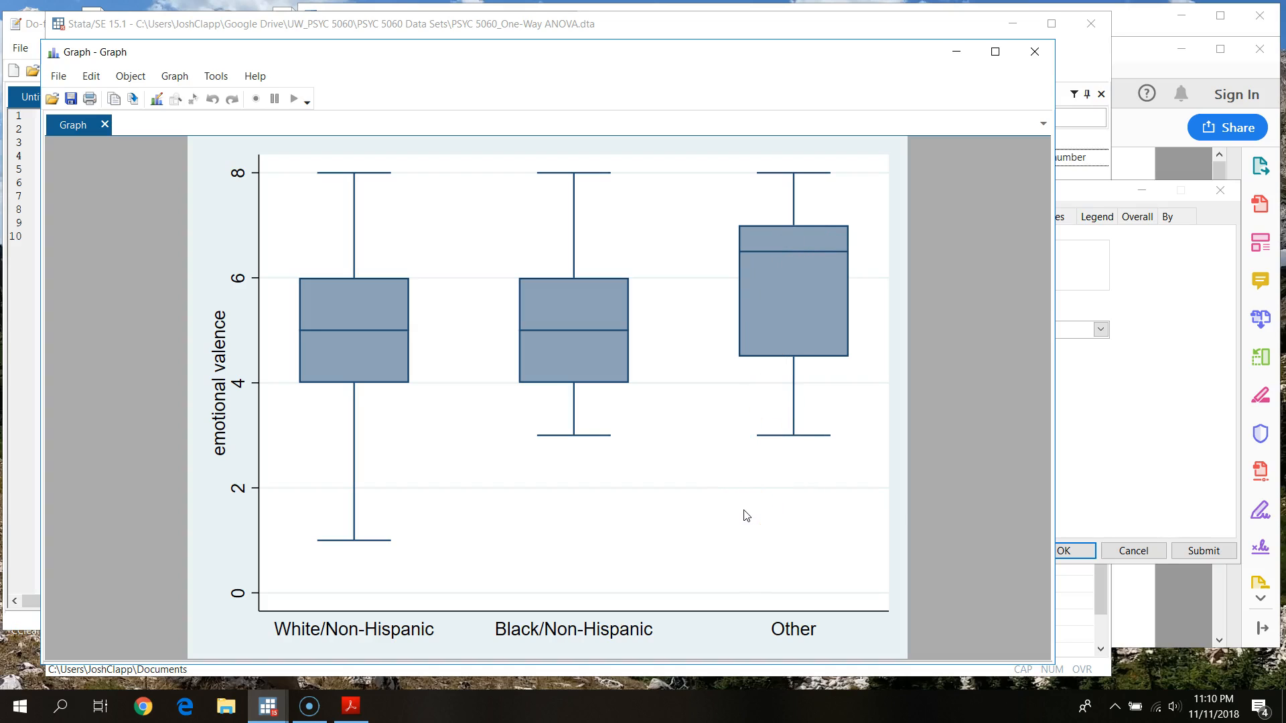
Change the box plot variable to arousal, draw the plots by ethnicity, inspect the White/Non-Hispanic outliers and minimize the graph
click(1085, 203)
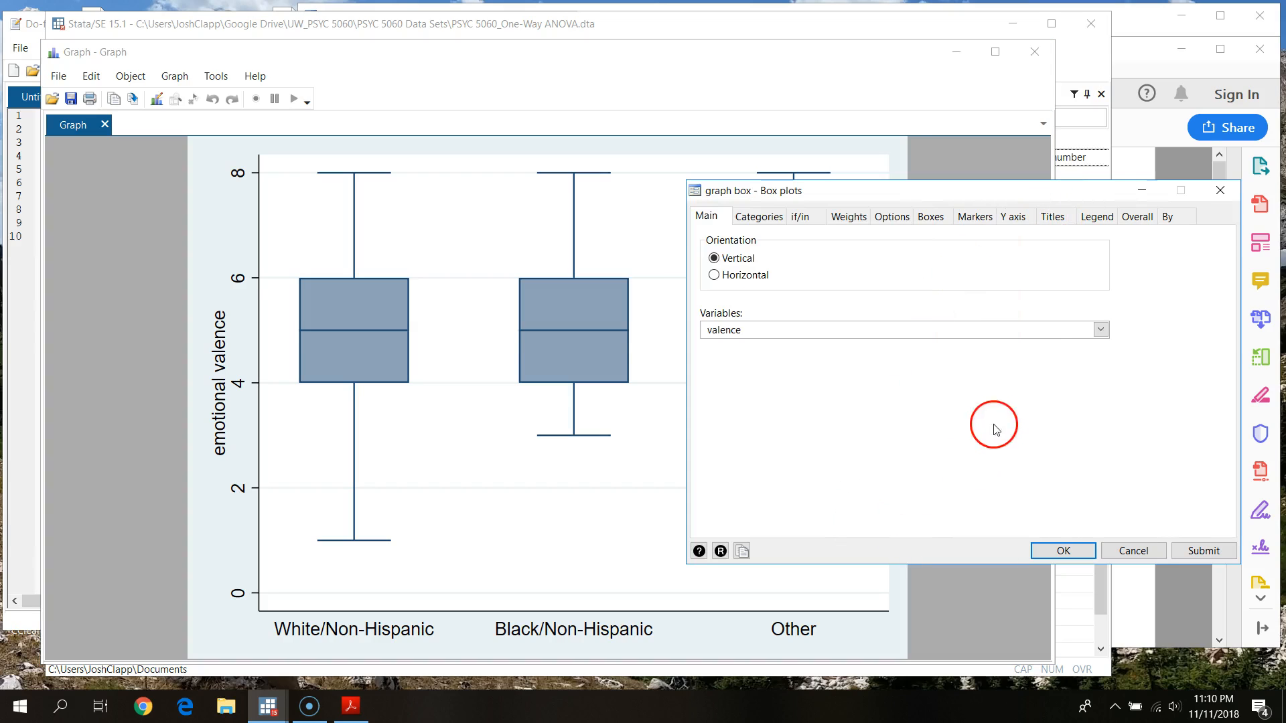
double_click(723, 332)
click(1204, 551)
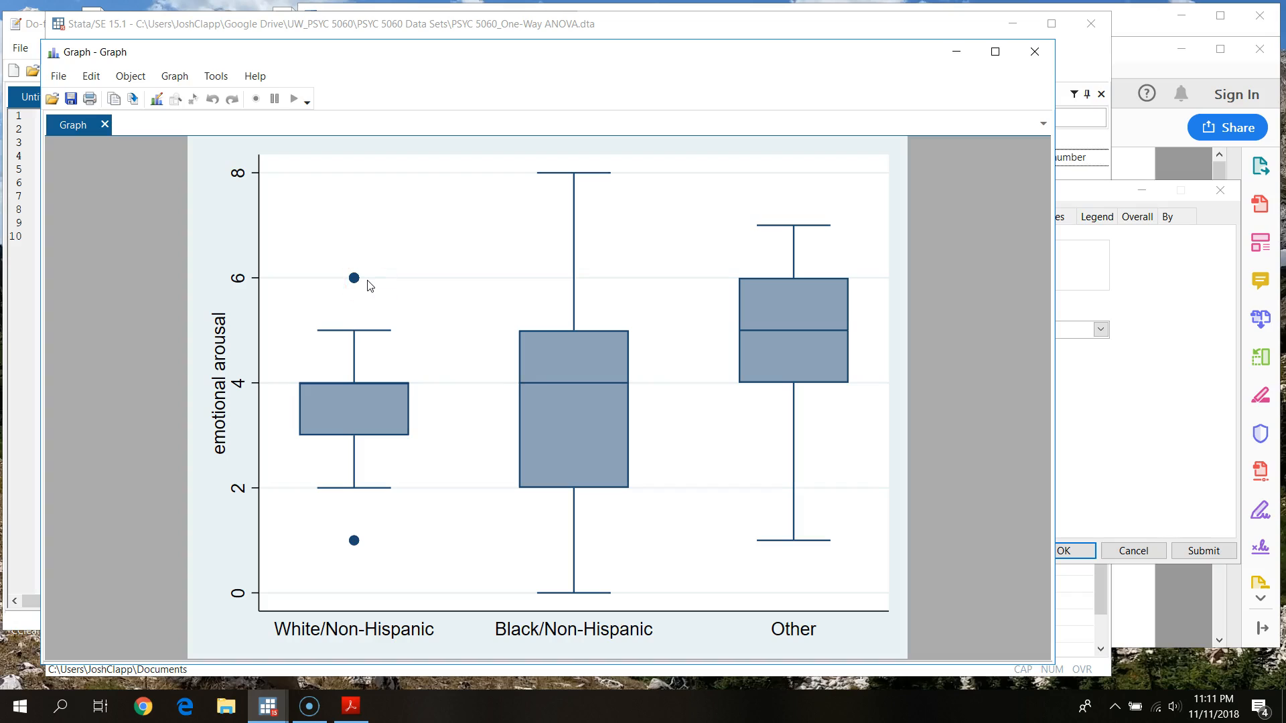
mouse_move(368, 281)
mouse_down()
mouse_move(376, 429)
mouse_move(408, 380)
mouse_move(405, 439)
mouse_move(403, 390)
mouse_move(411, 418)
mouse_up()
click(956, 53)
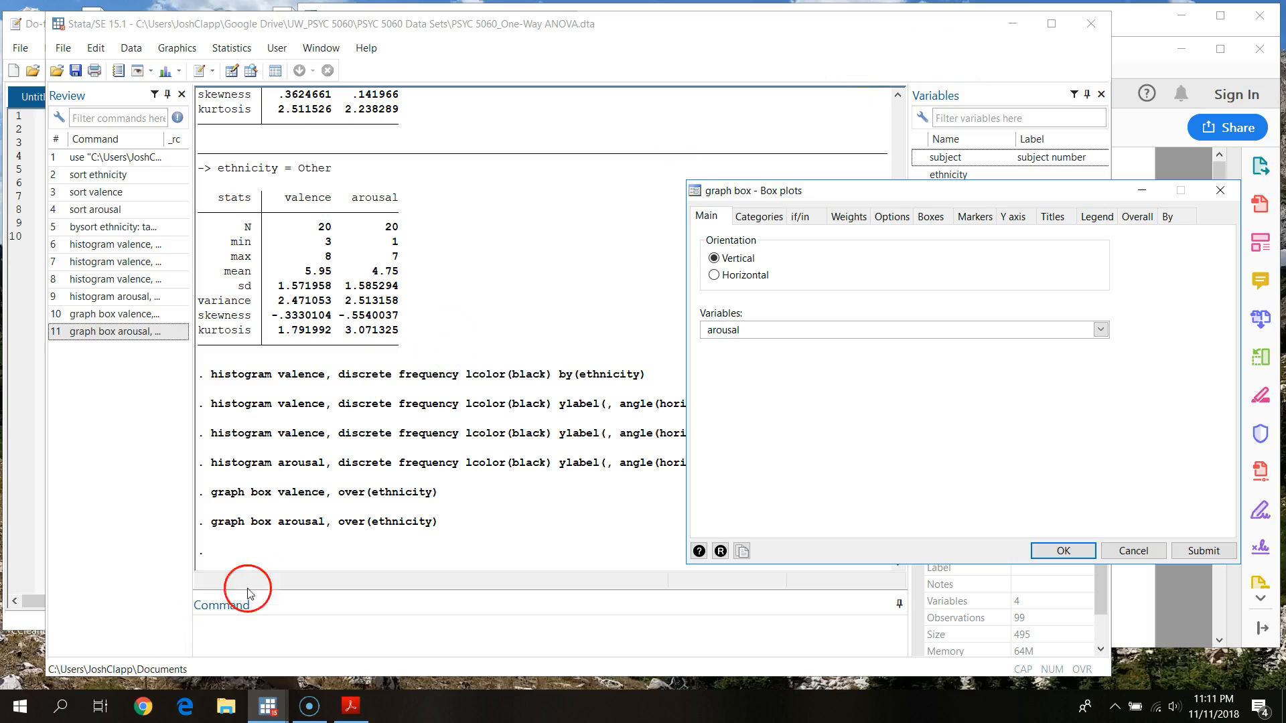
Copy the valence and arousal box plot commands from the command history into the do-file beneath the "** Boxplots" comment
click(115, 314)
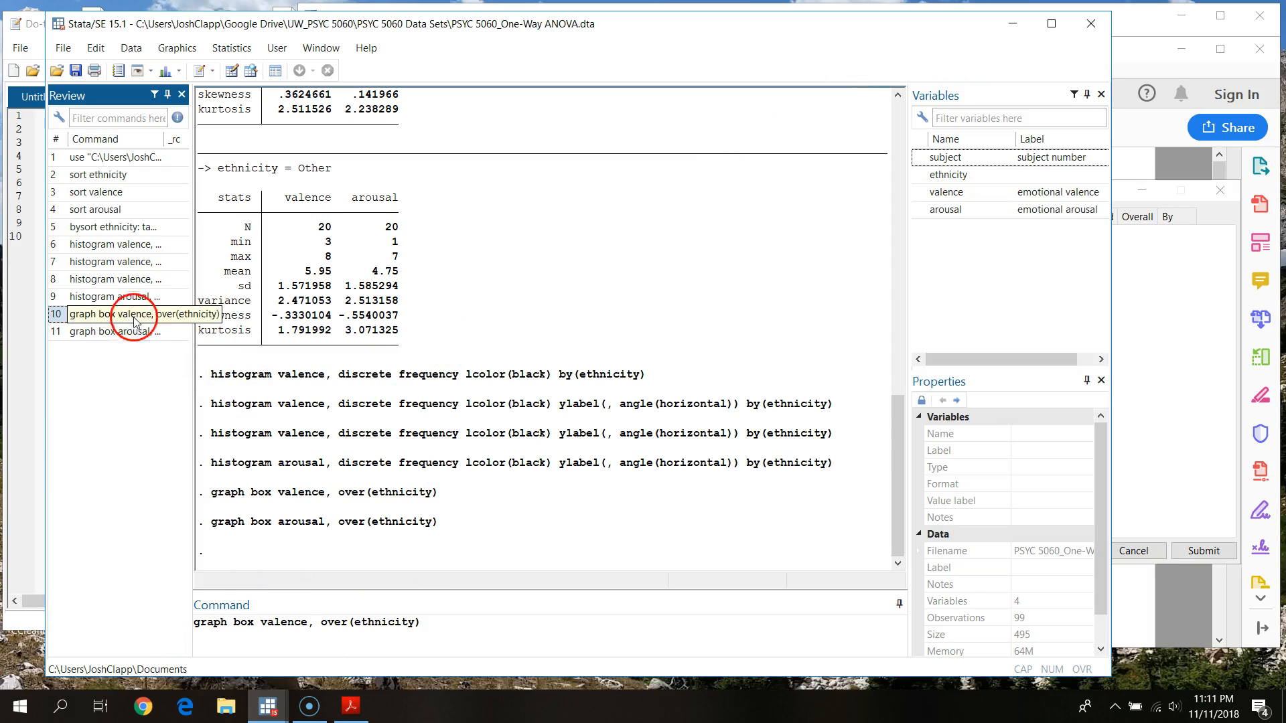
shift+click(149, 332)
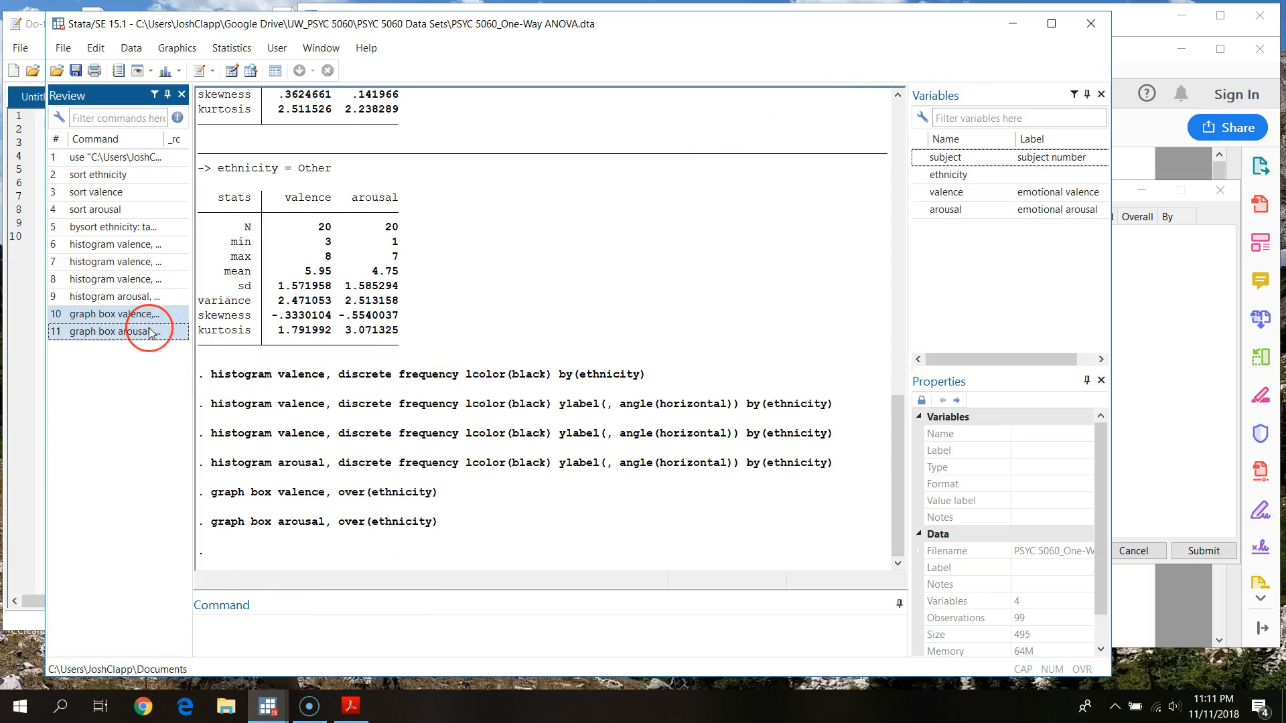
right_click(149, 331)
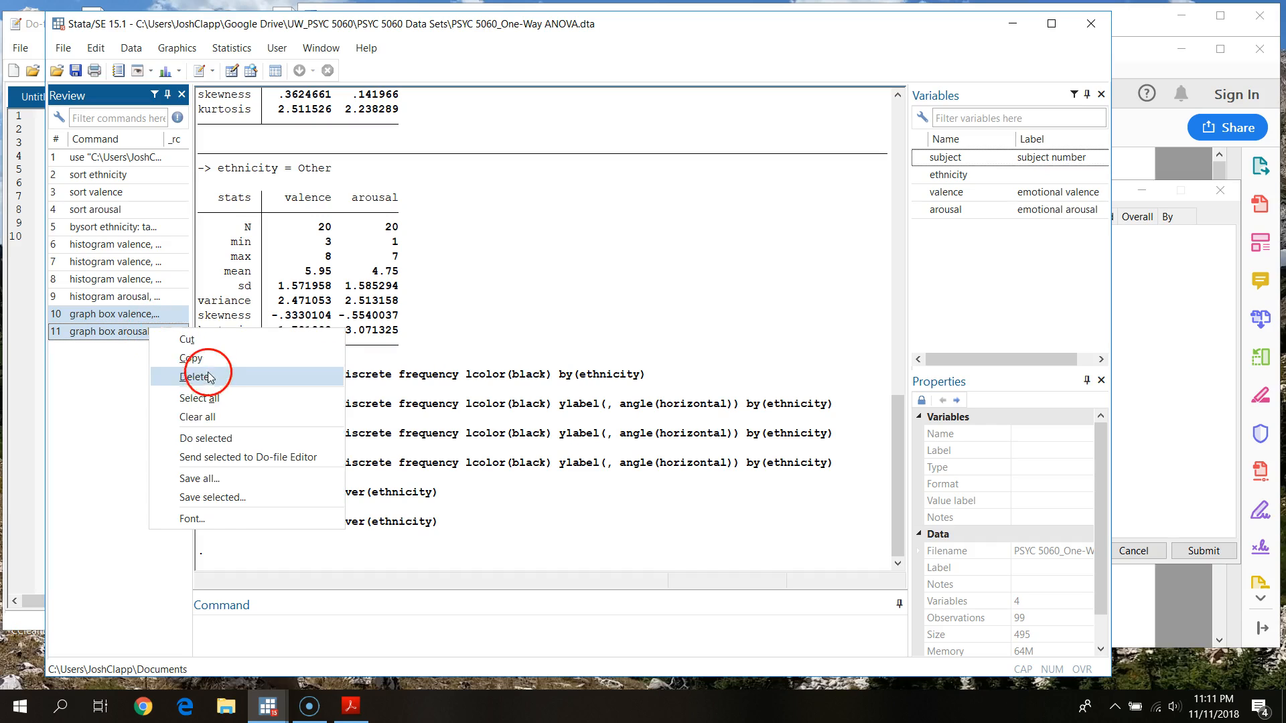
click(215, 362)
click(30, 343)
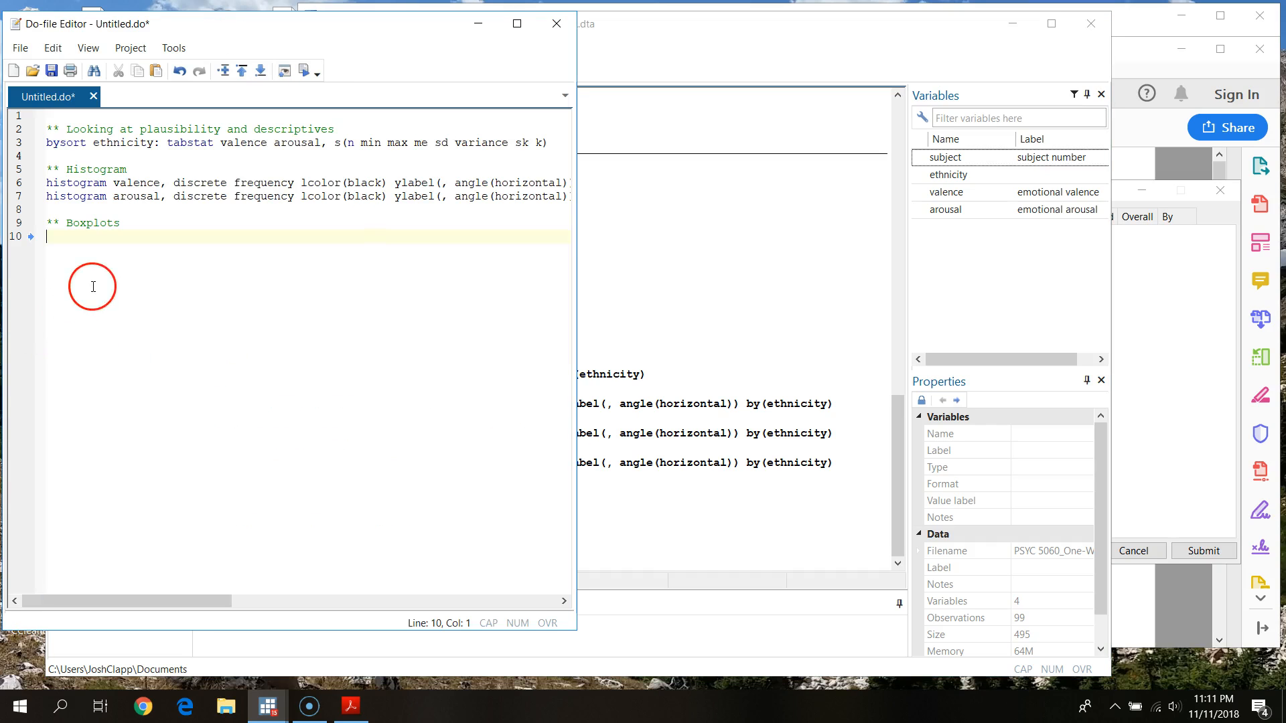
key(ctrl+v)
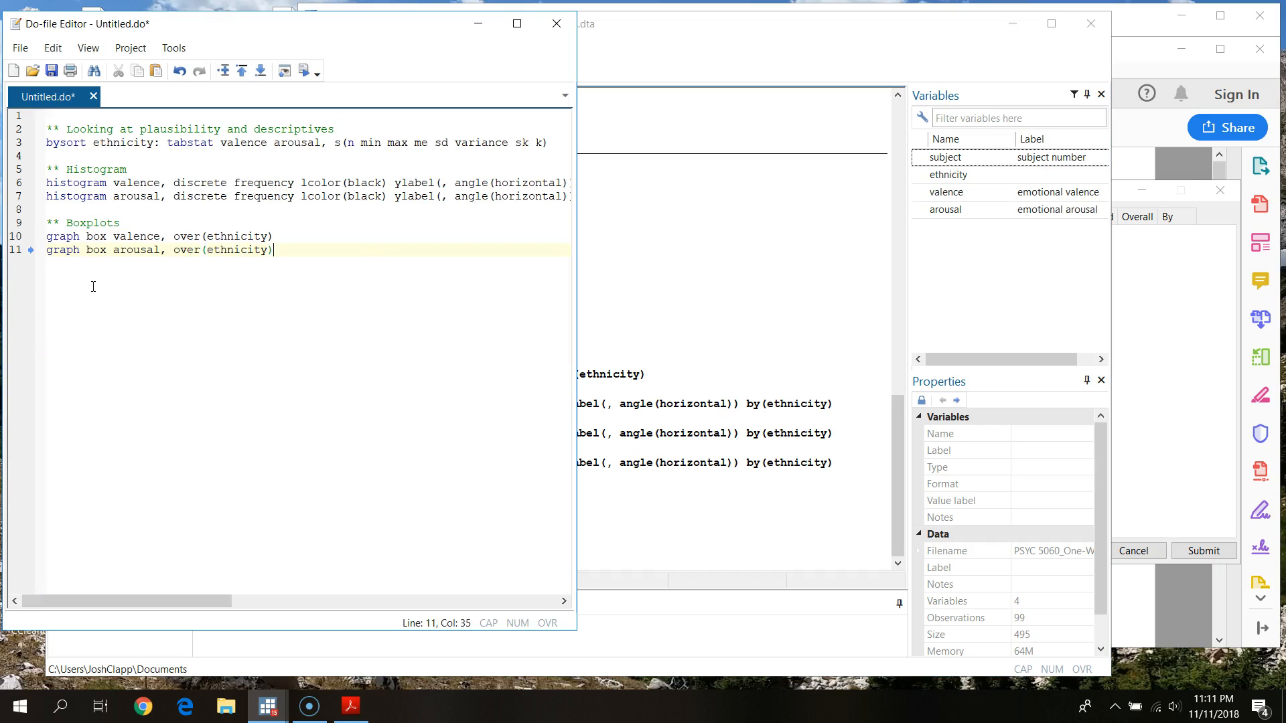
Rerun the arousal histogram by ethnicity from the command history and examine the distributions in each group
click(693, 14)
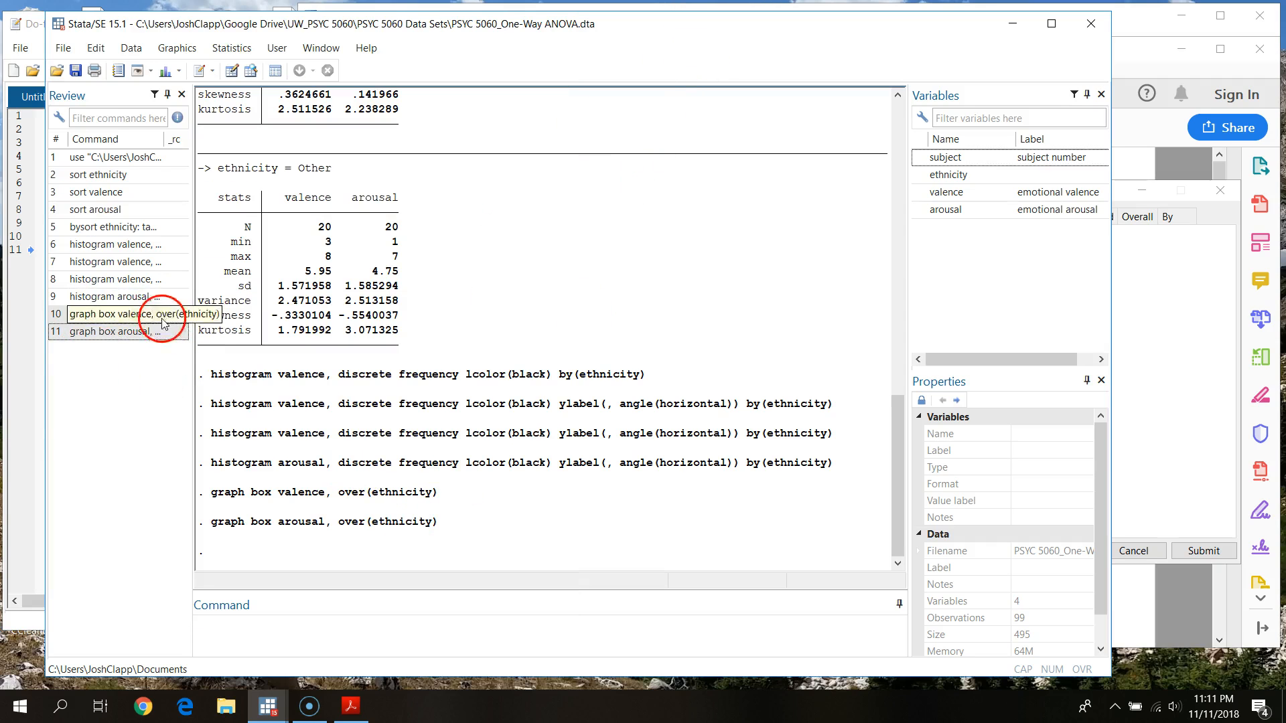
click(148, 296)
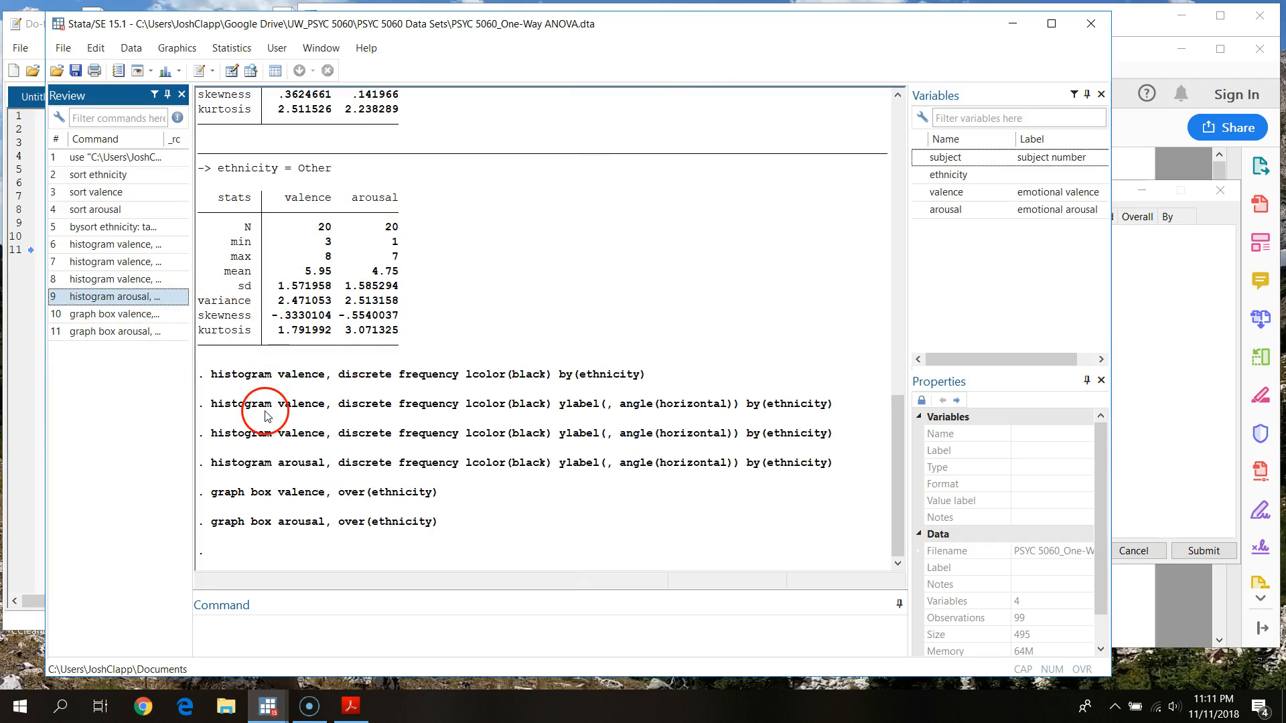
click(126, 298)
key(Return)
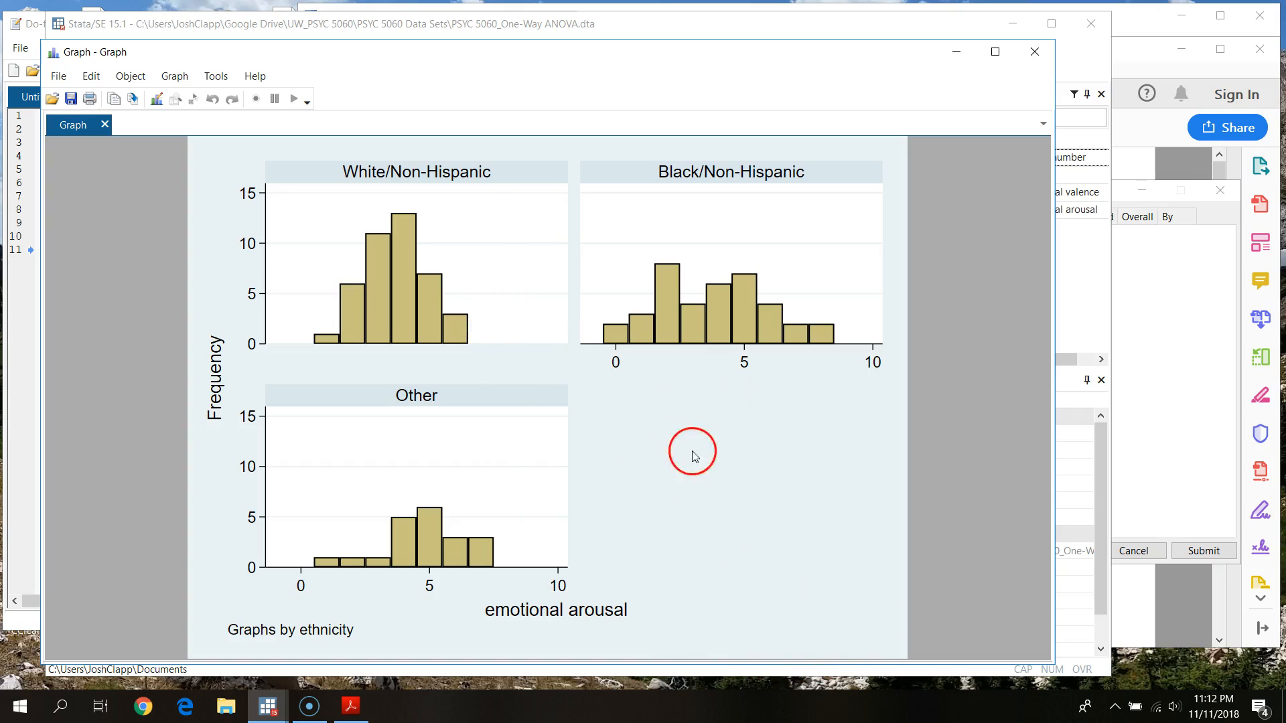
click(266, 706)
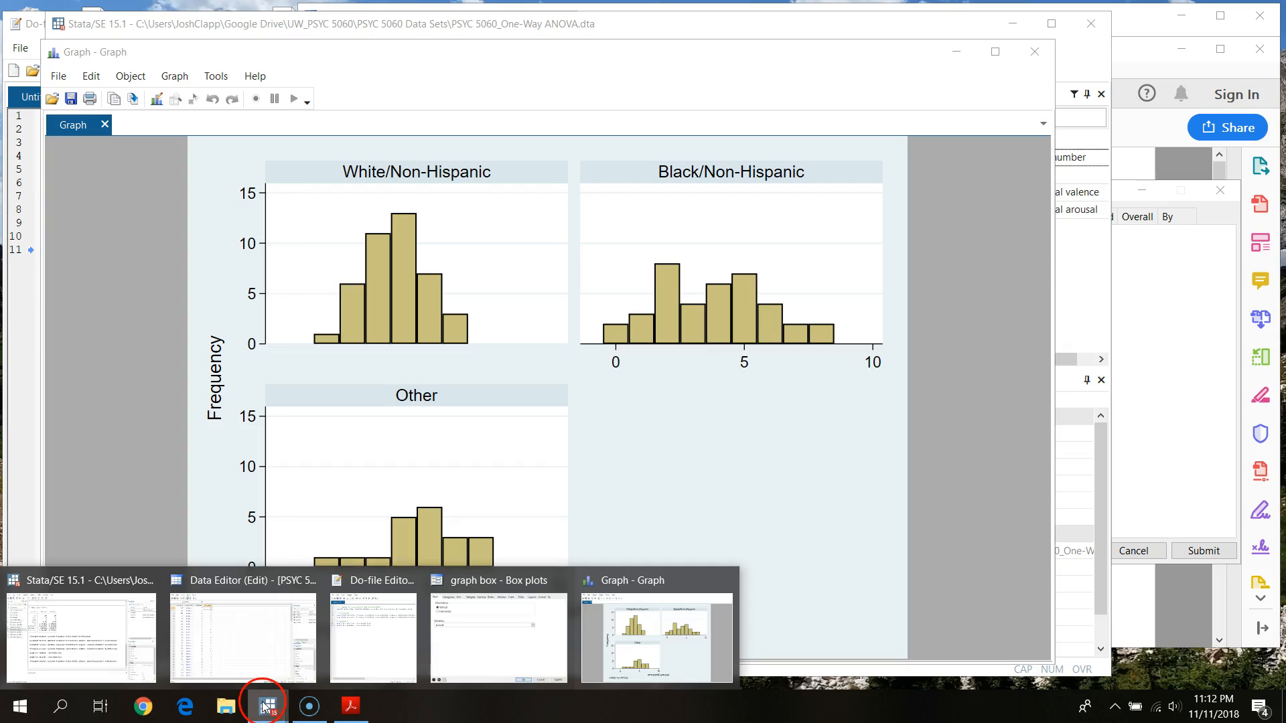
click(626, 670)
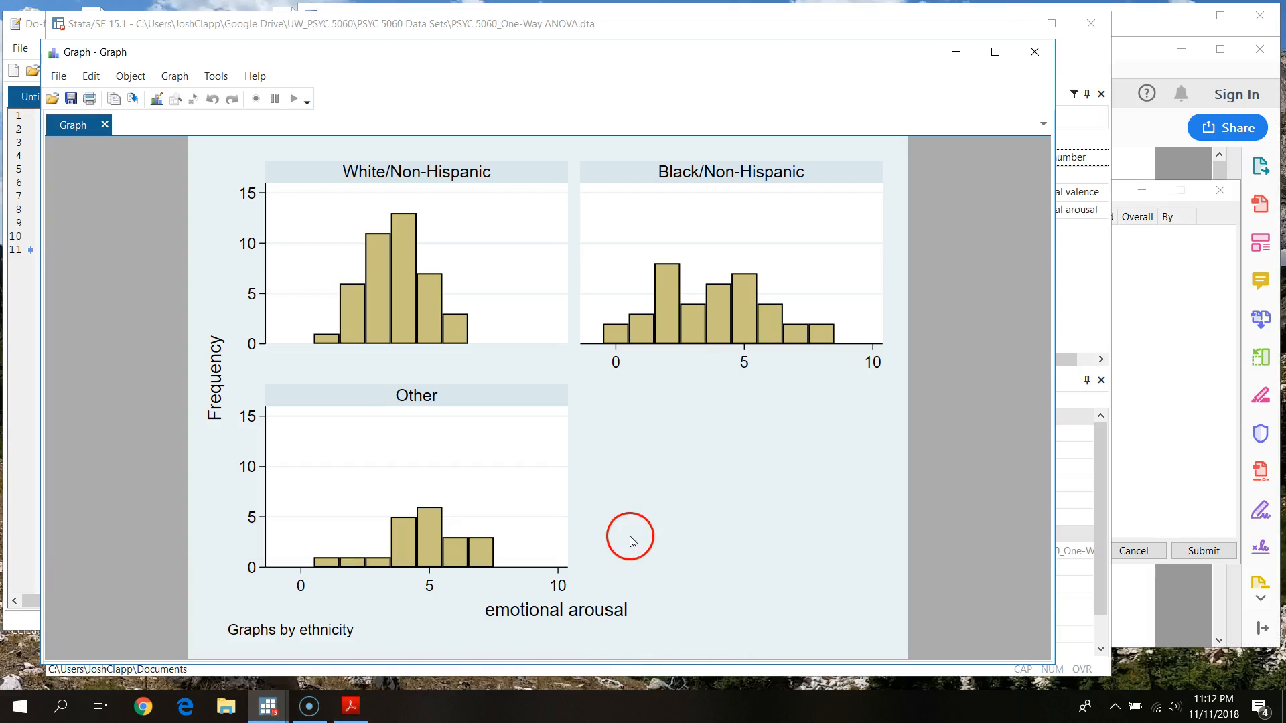
Close the arousal histogram graph and the box plot settings dialog
click(1152, 308)
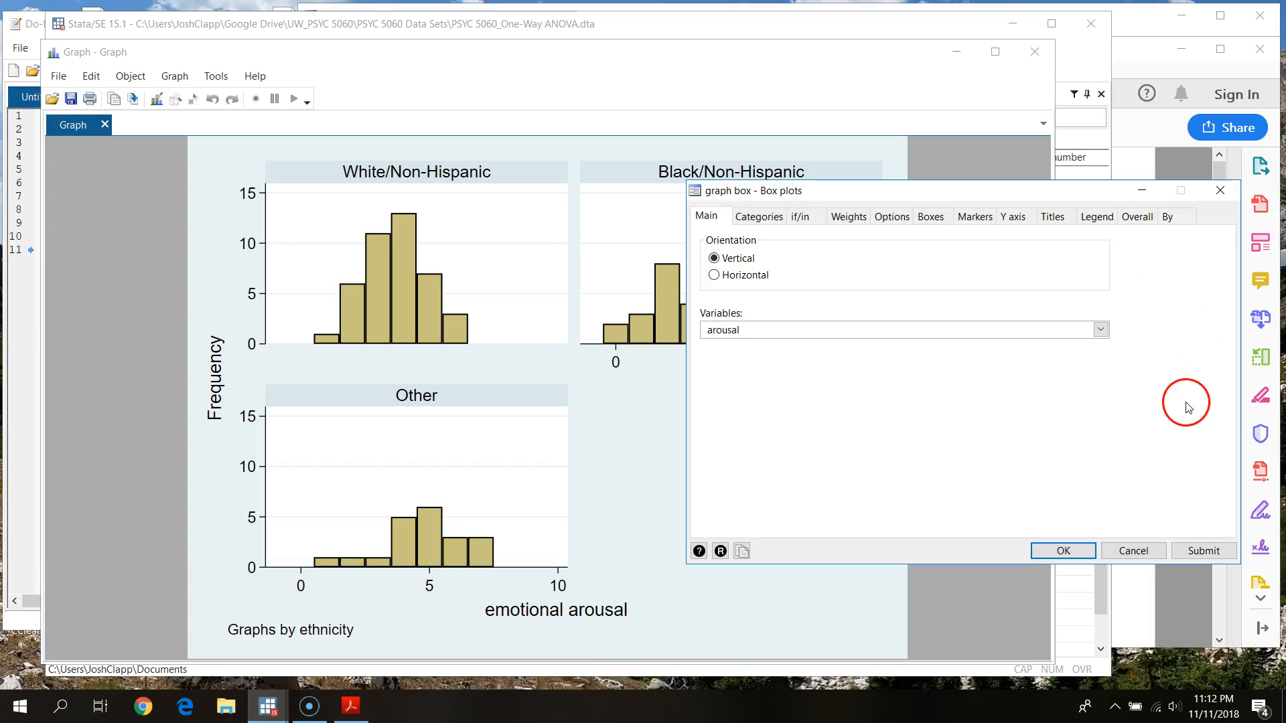
click(649, 55)
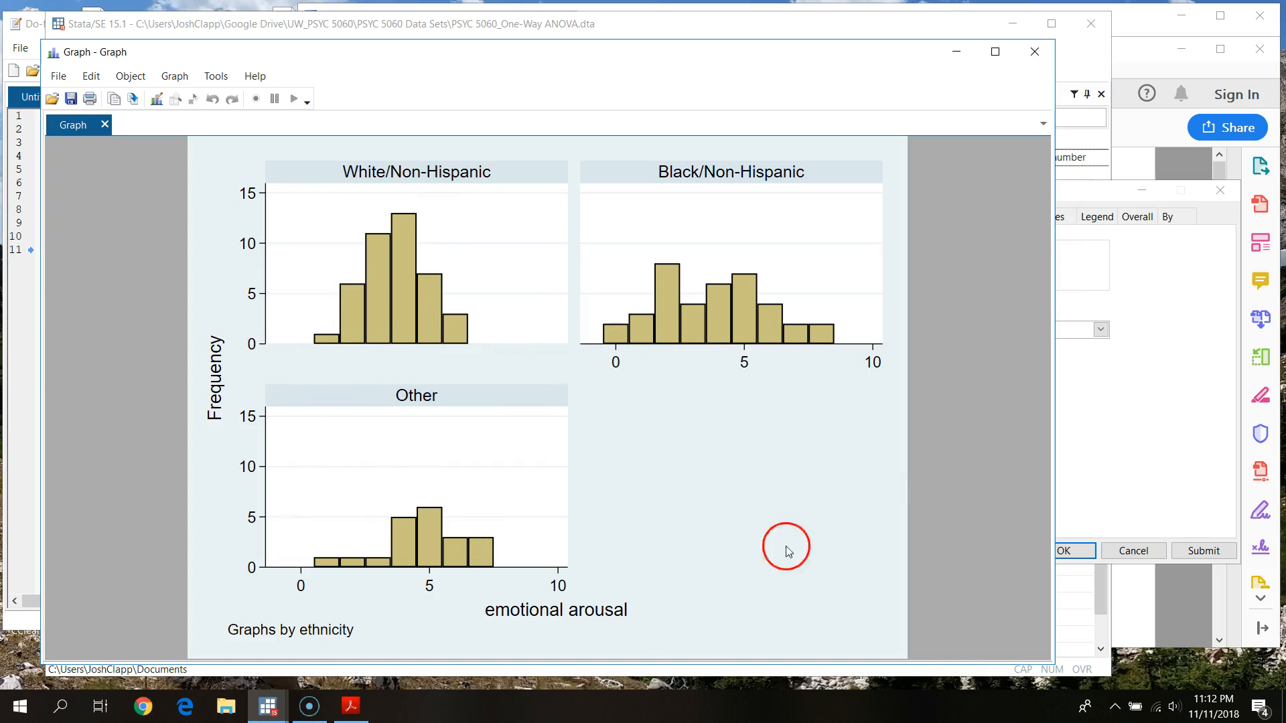
click(1033, 52)
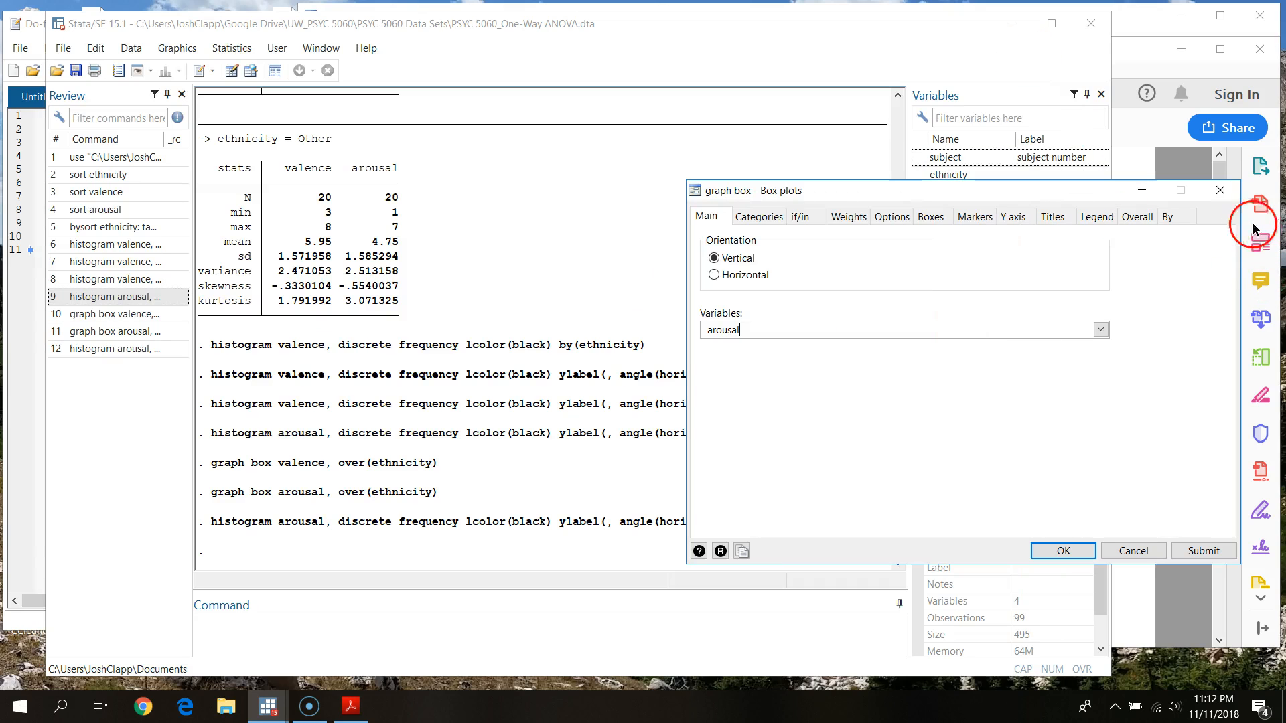
click(1219, 193)
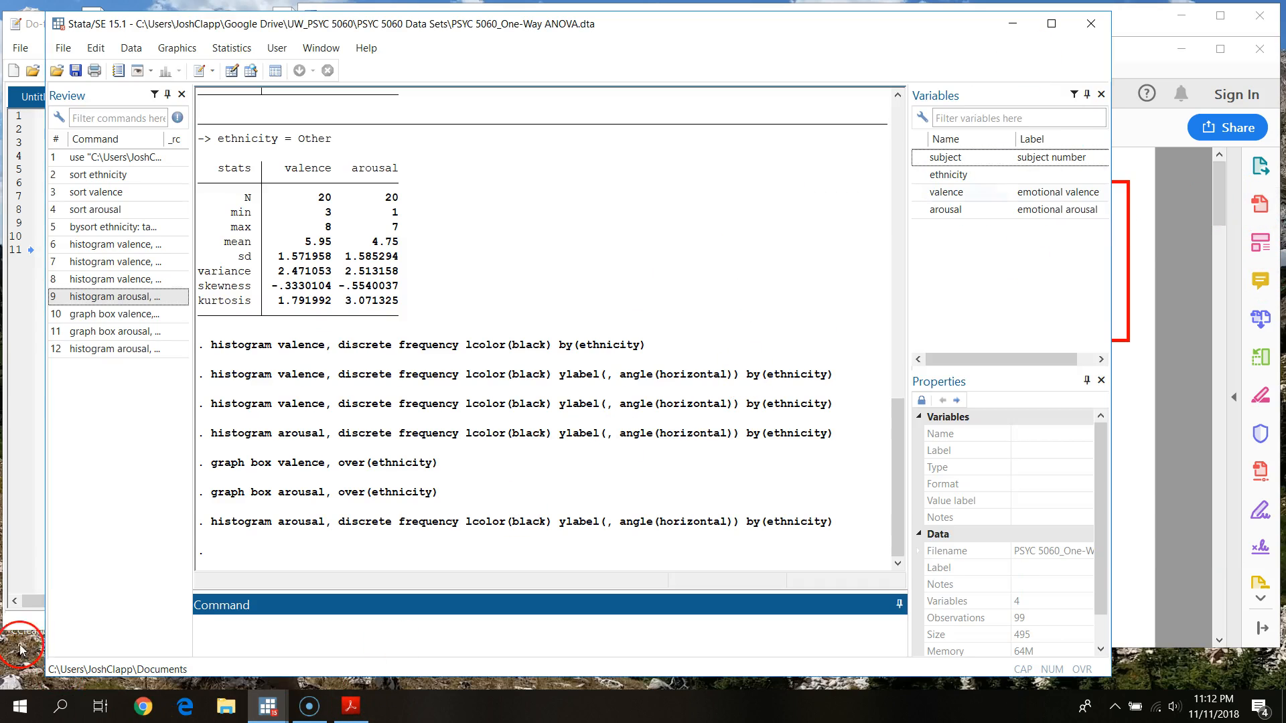
Switch to the screening output PDF in Acrobat Reader, review it through to the z-score macro on page 4, and minimize it
click(351, 703)
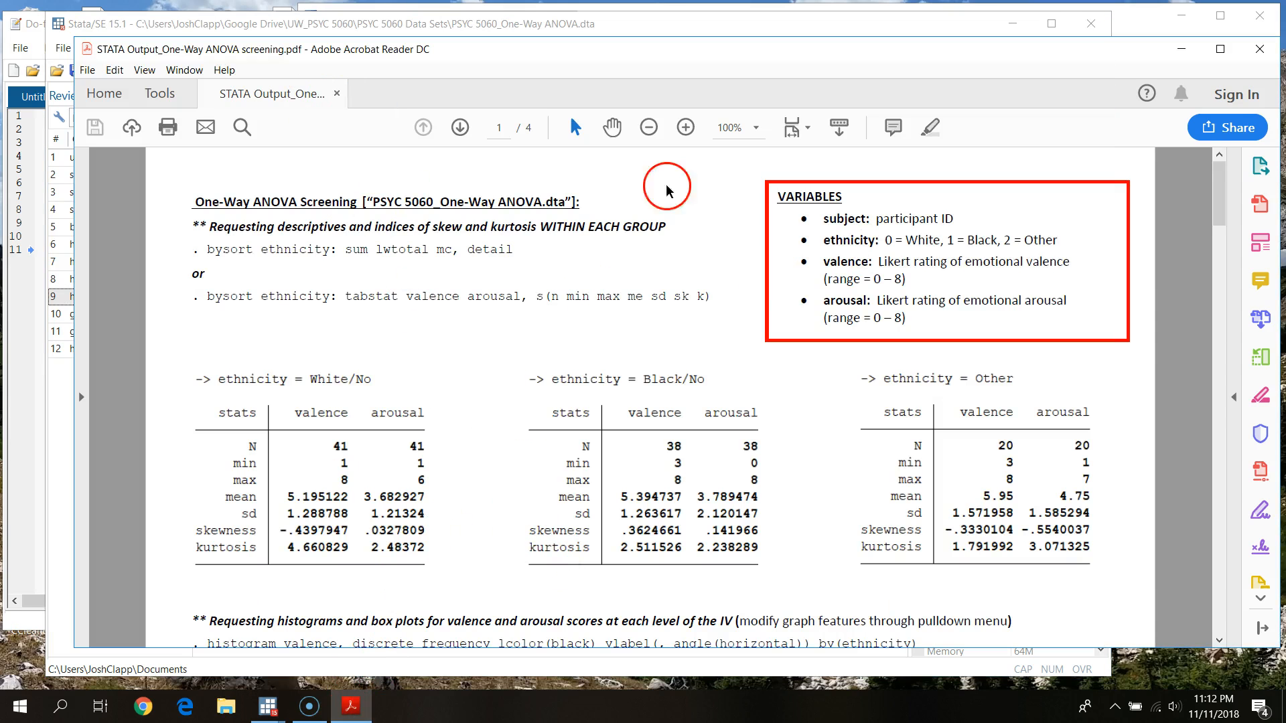
drag(1226, 185, 1222, 208)
click(193, 238)
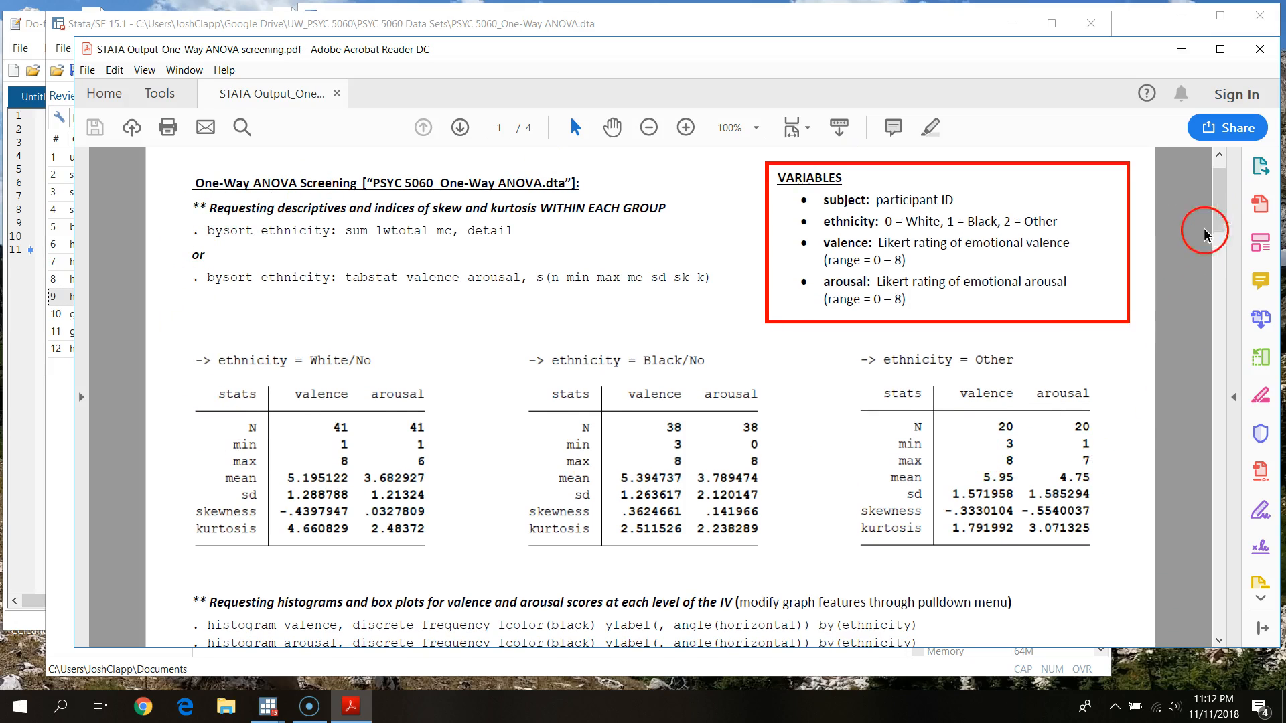
drag(1221, 195, 1227, 488)
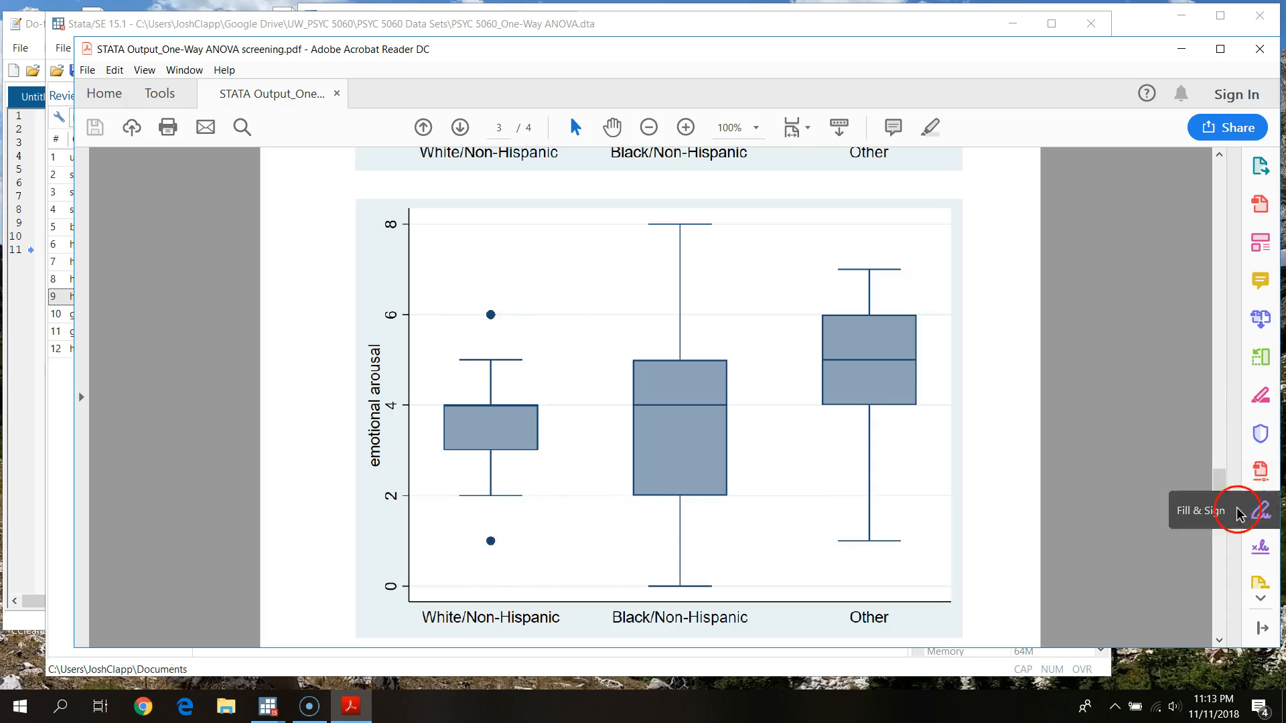
mouse_move(1220, 498)
mouse_down()
mouse_move(1220, 525)
mouse_move(1233, 510)
mouse_up()
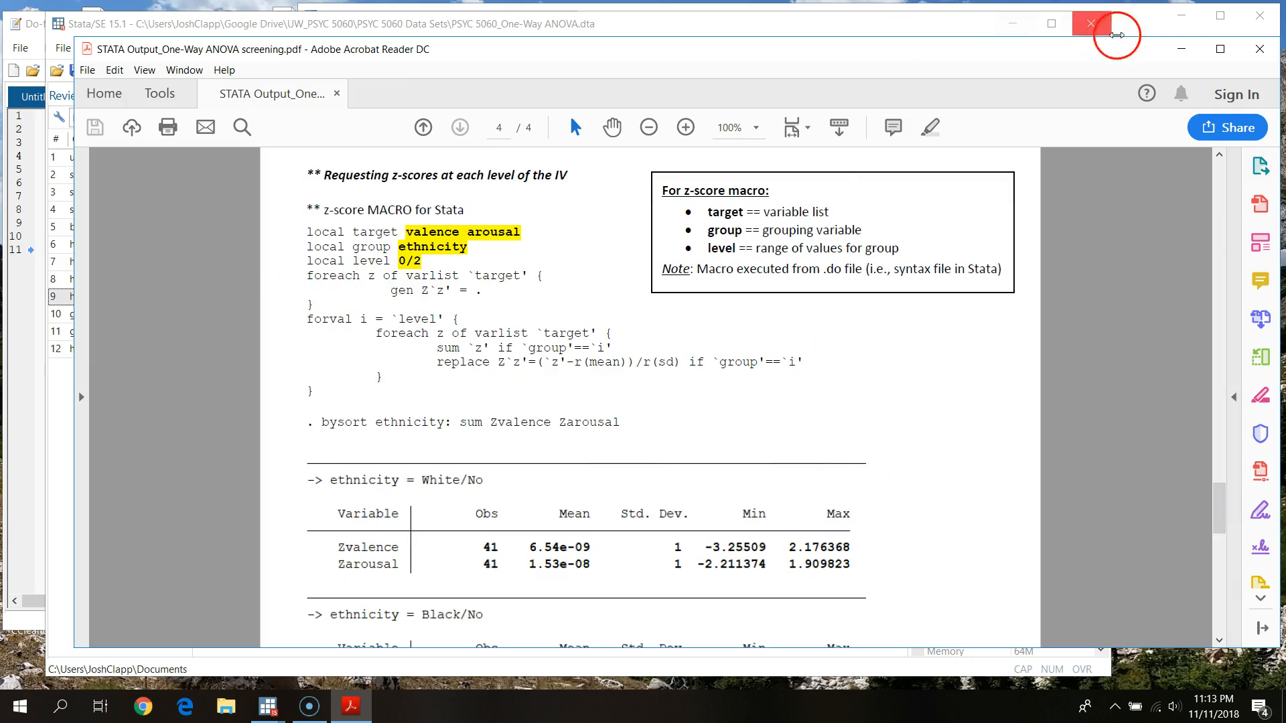
click(1182, 49)
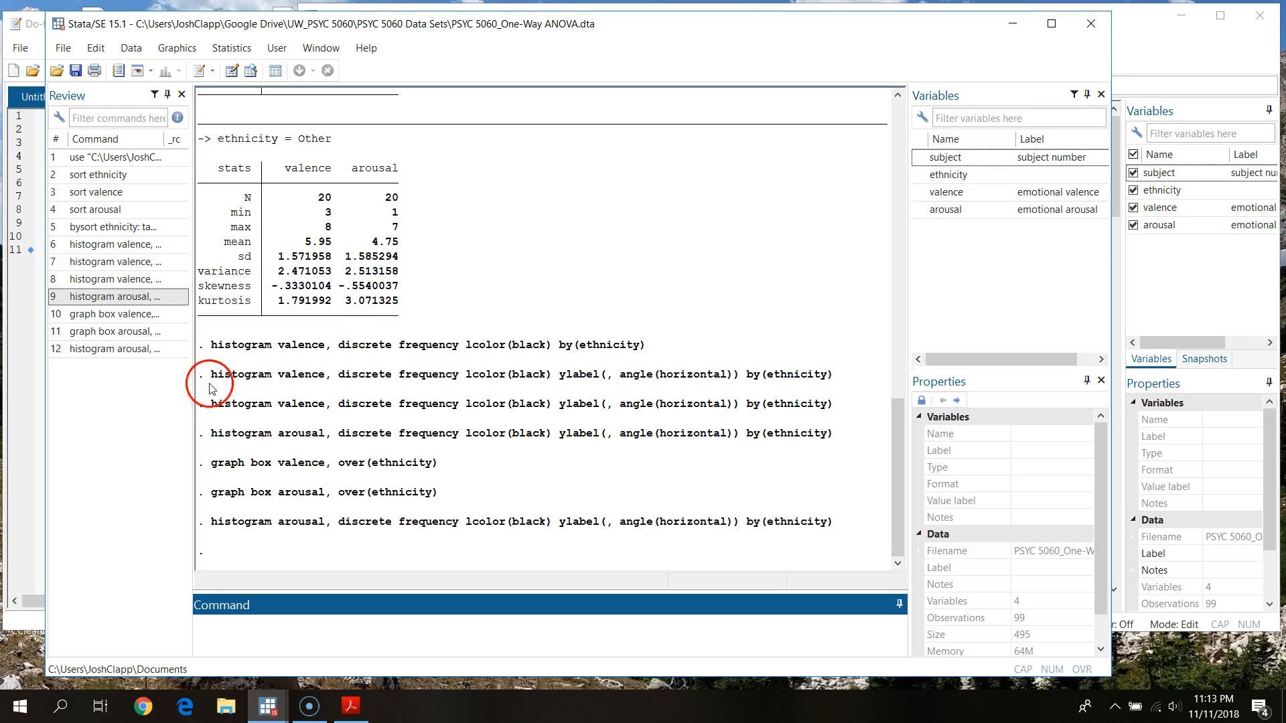
Add empty lines below the box plot commands in the do-file and open the Z-score file in the Do-file Editor
click(15, 450)
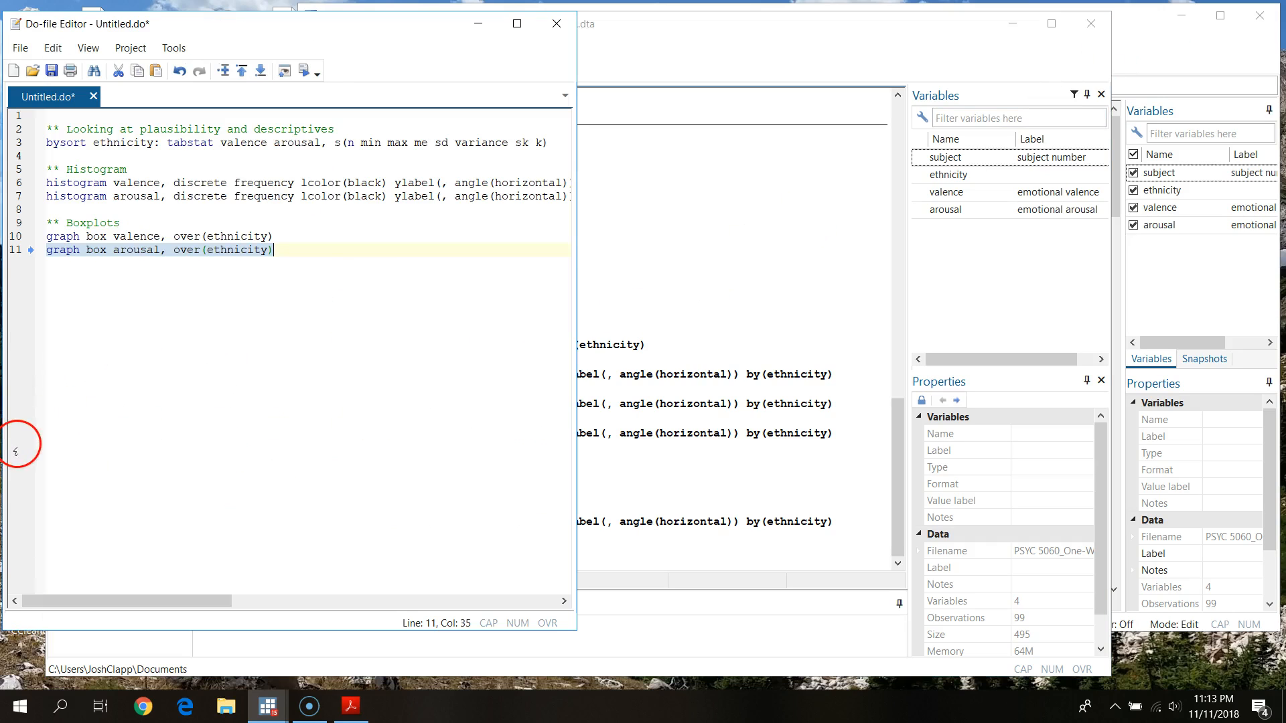
click(228, 339)
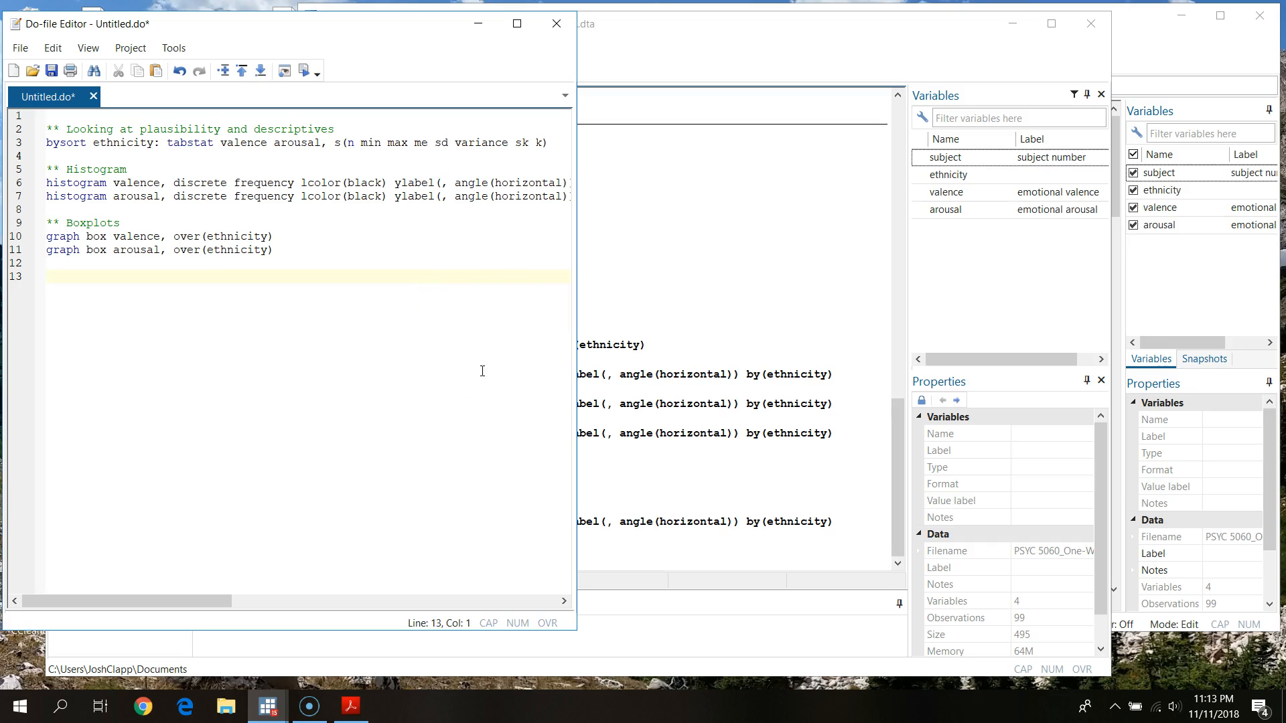
key(ctrl+o)
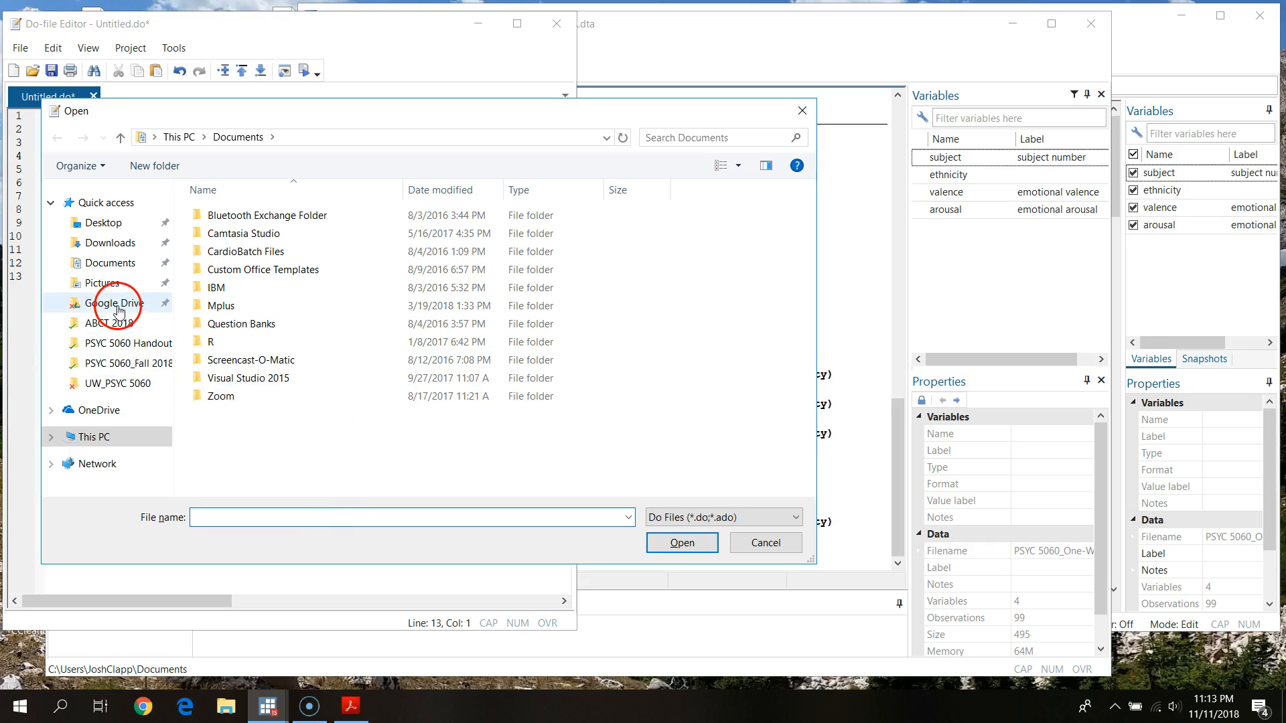
click(130, 351)
double_click(204, 216)
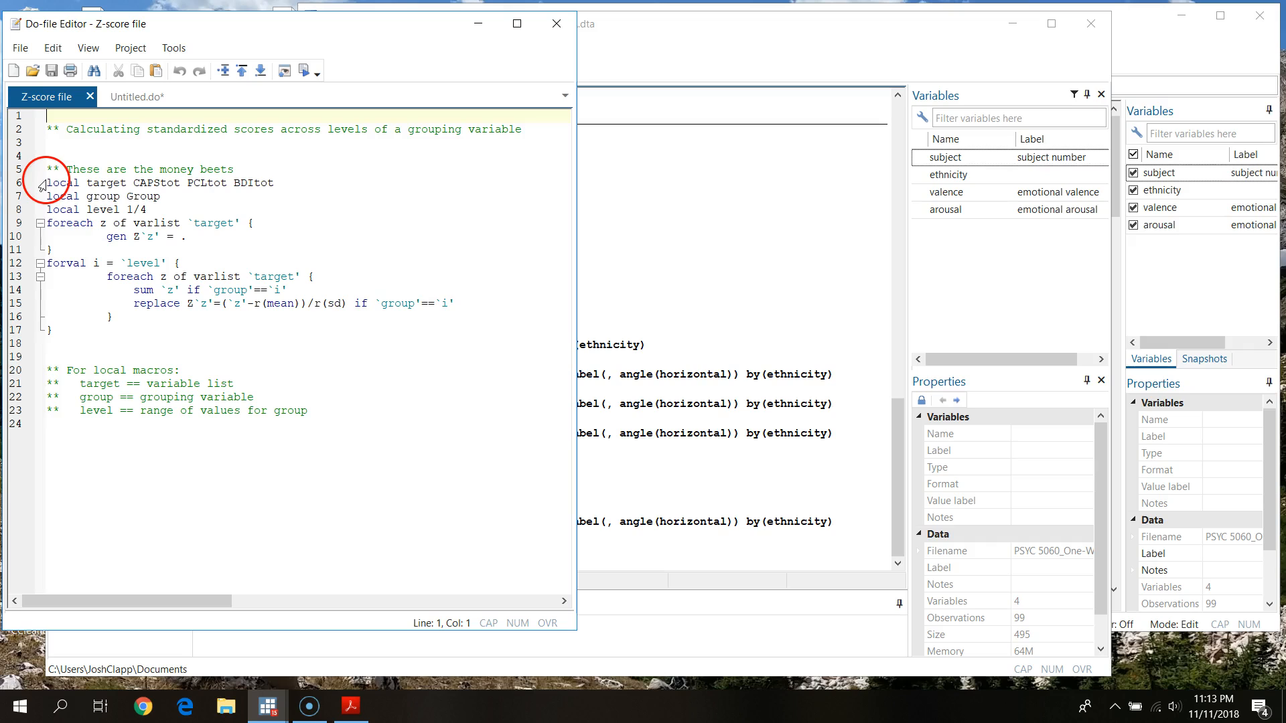
Copy the full z-score macro into Untitled.do under a "** Looking at standardized scores" comment, with an extra empty line above the comment
drag(48, 182, 430, 332)
key(ctrl+c)
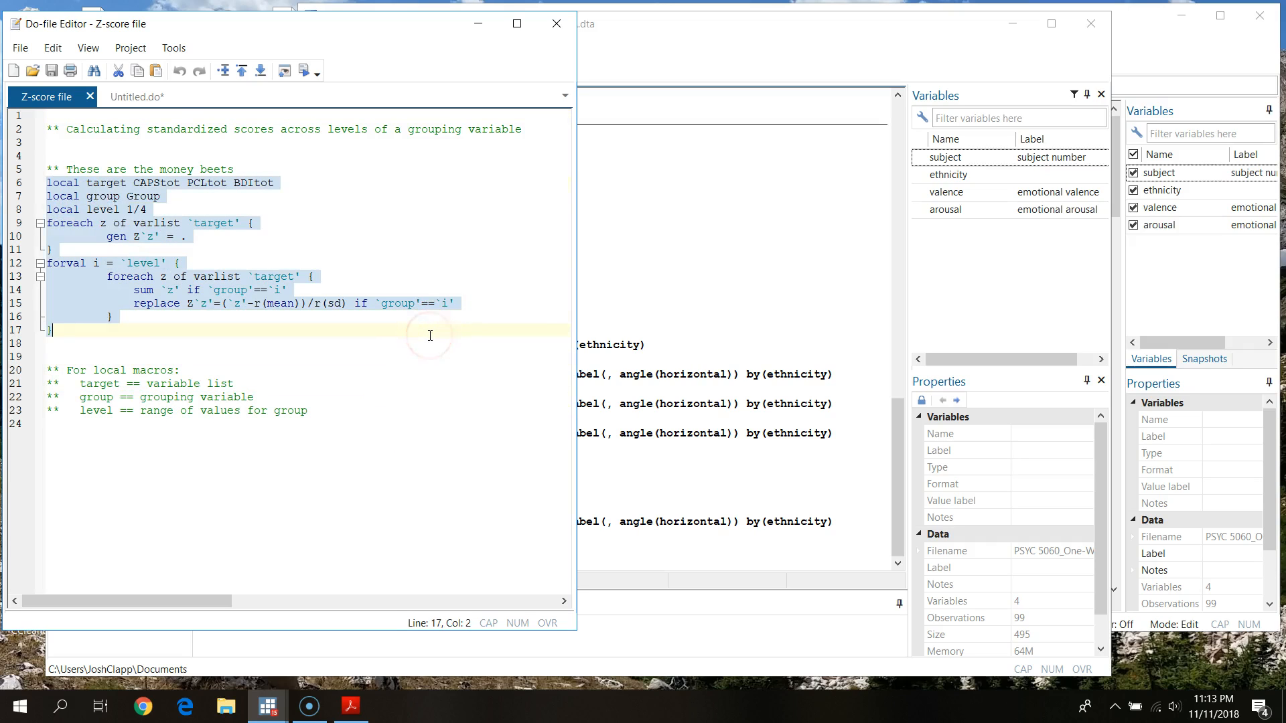
click(134, 95)
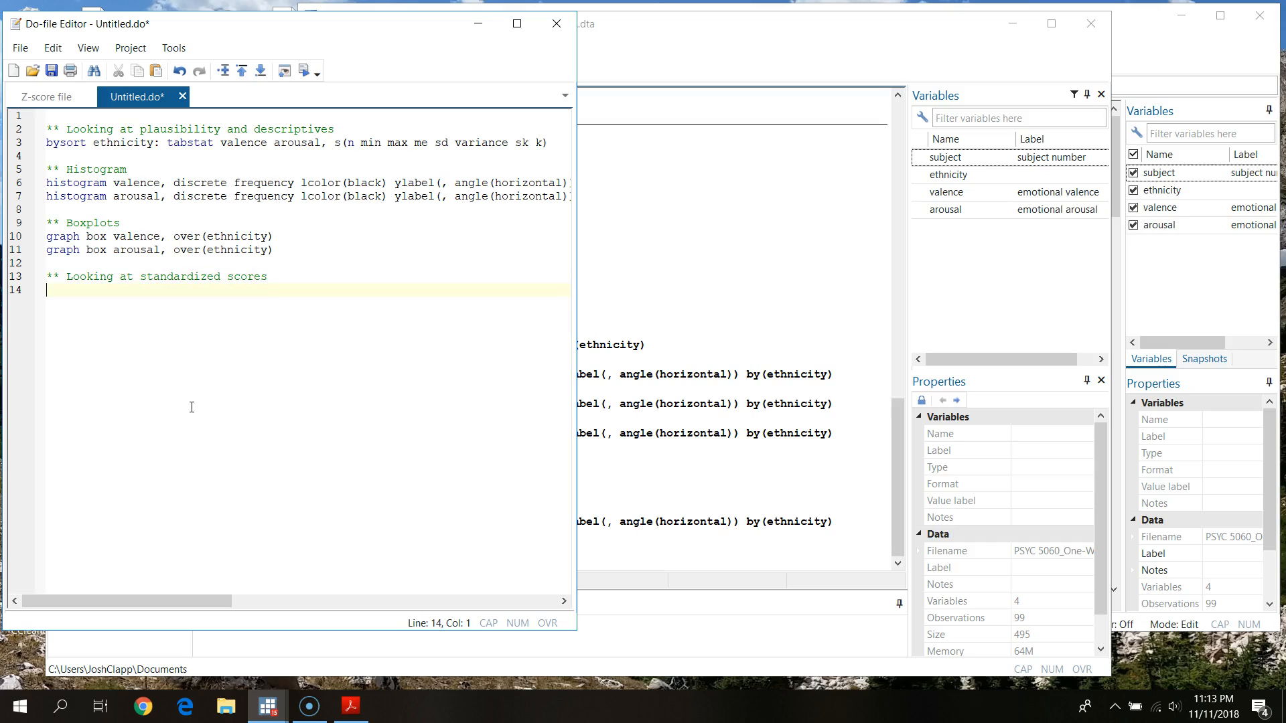
key(ctrl+v)
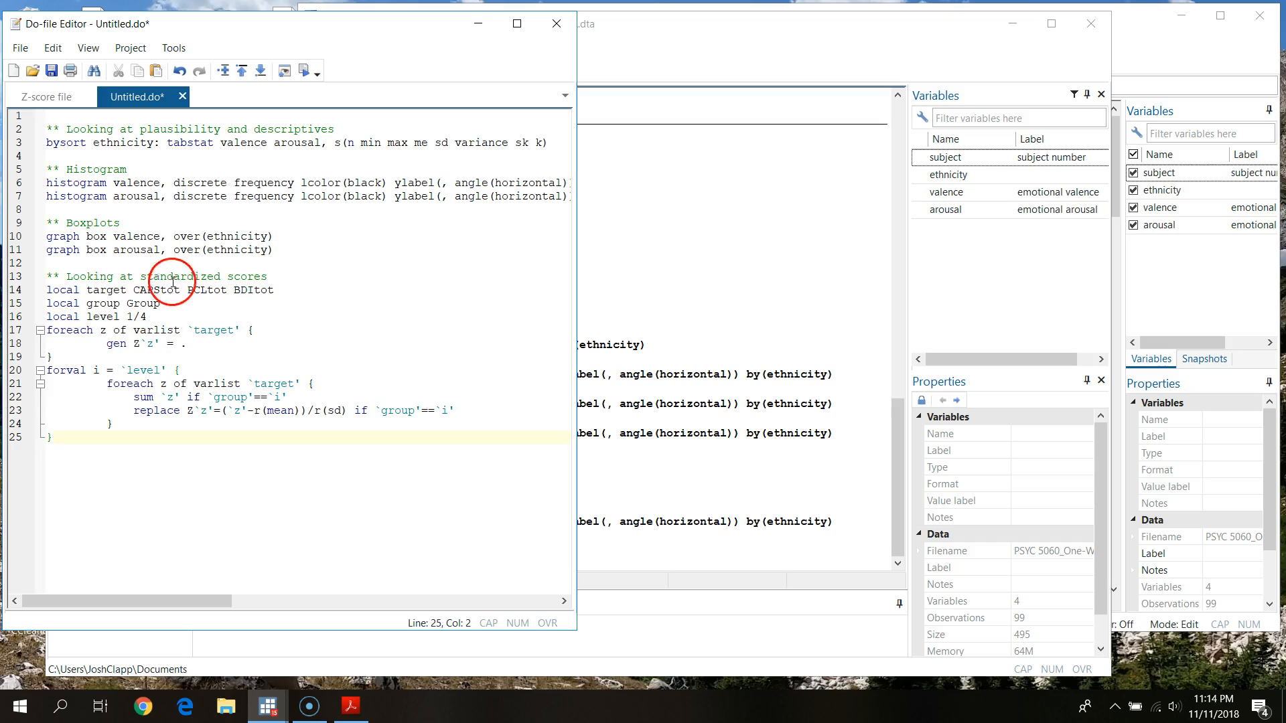
key(Return)
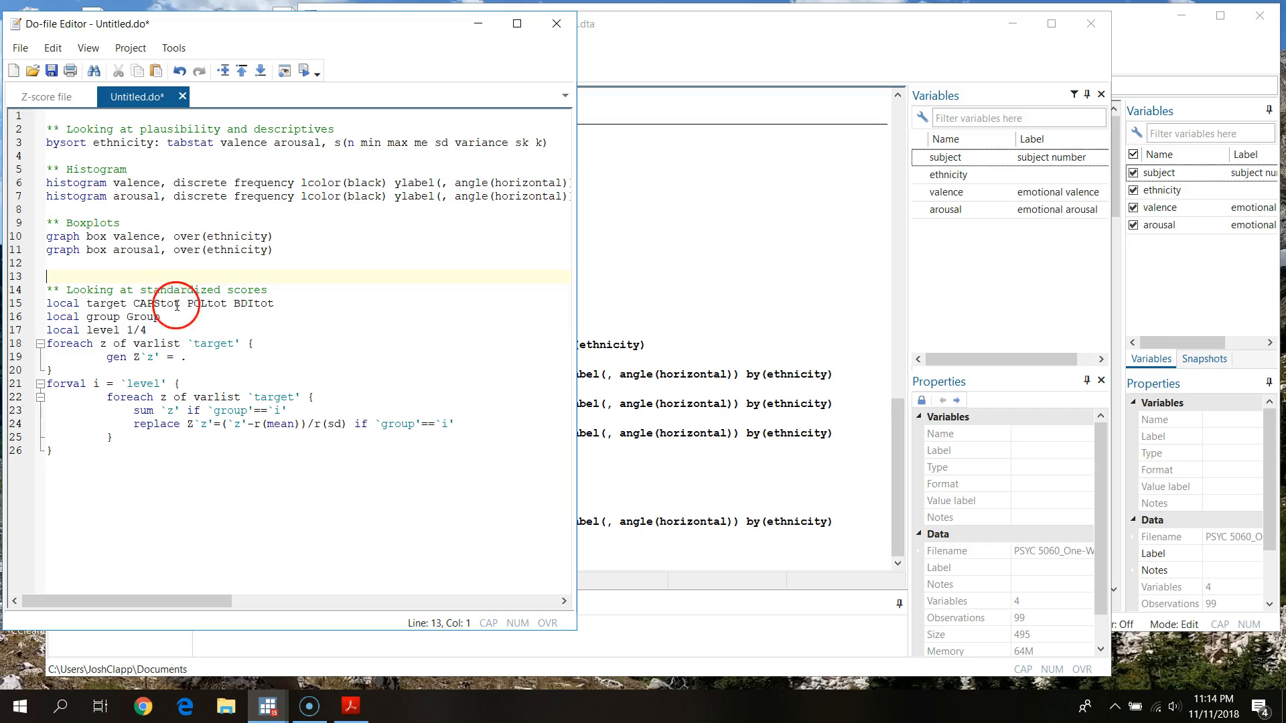
Set the macro's target variables to "variance arousal" and its grouping variable to "ethnicity"
drag(134, 302, 279, 303)
text(variance arousal)
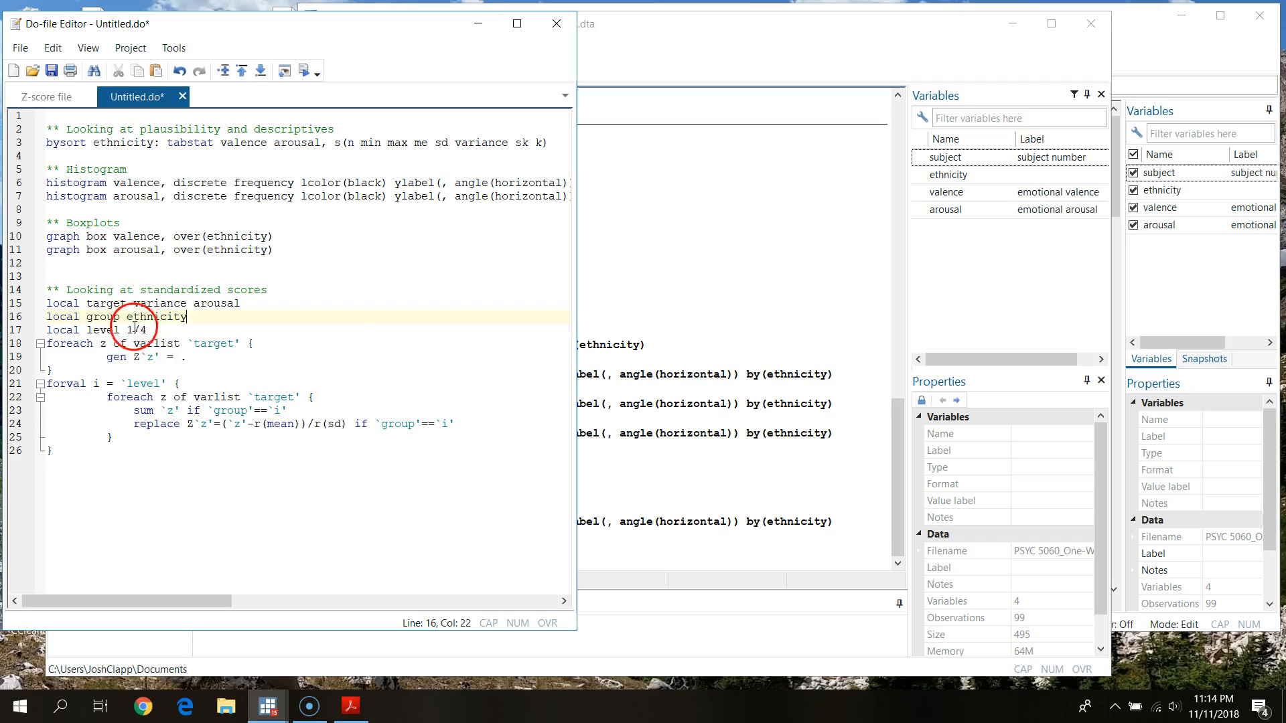
Check the ethnicity codes of the first and last observations in the Data Editor and set the macro's level range to 0/2
click(1188, 60)
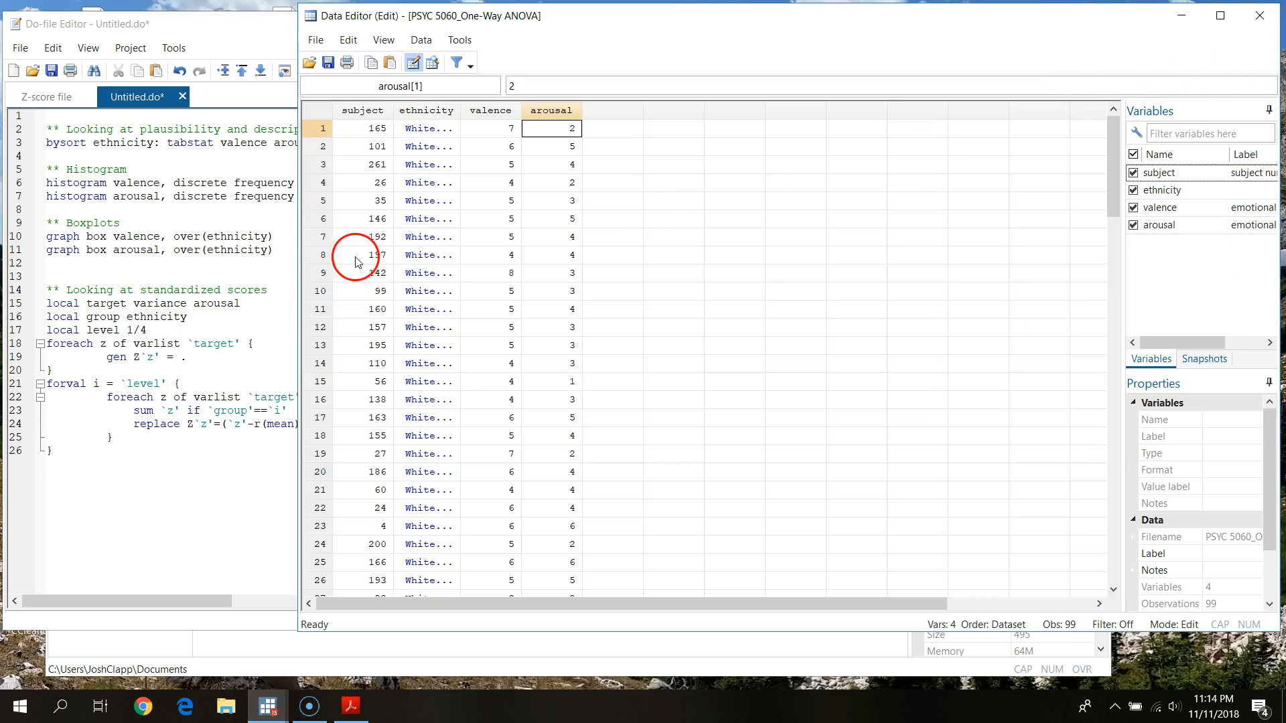
click(429, 128)
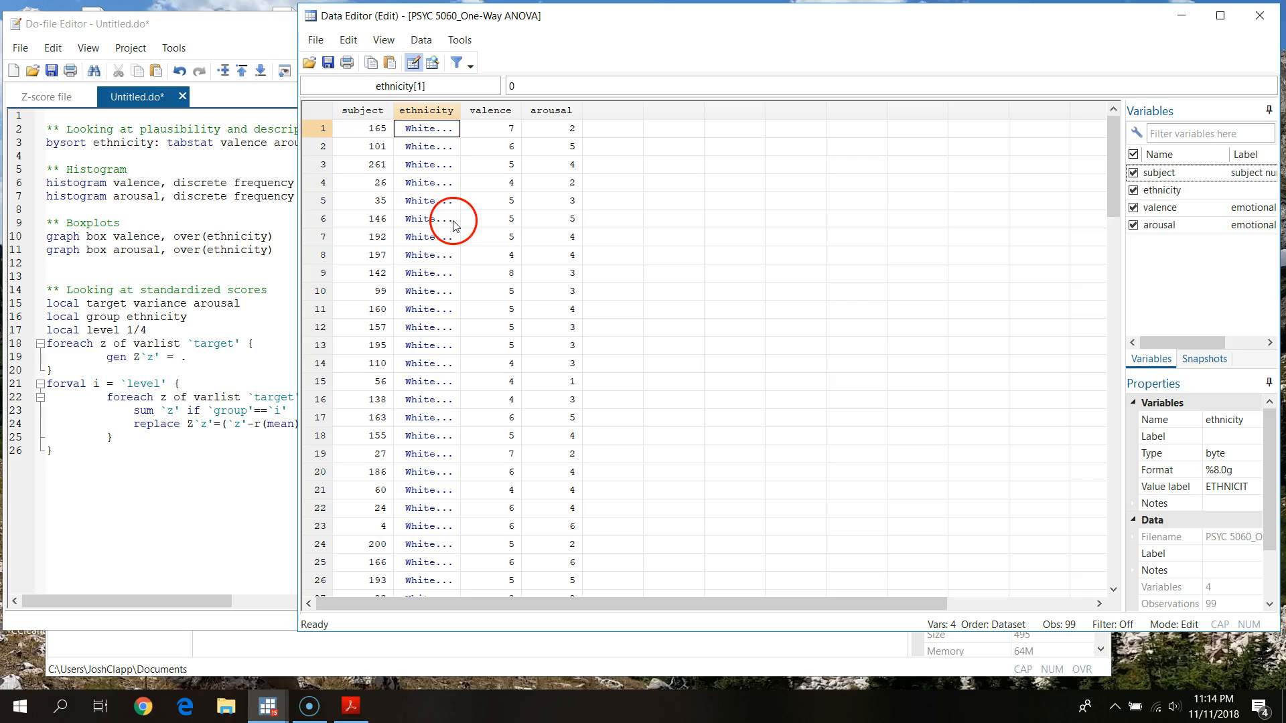
drag(1113, 130, 1134, 451)
click(434, 399)
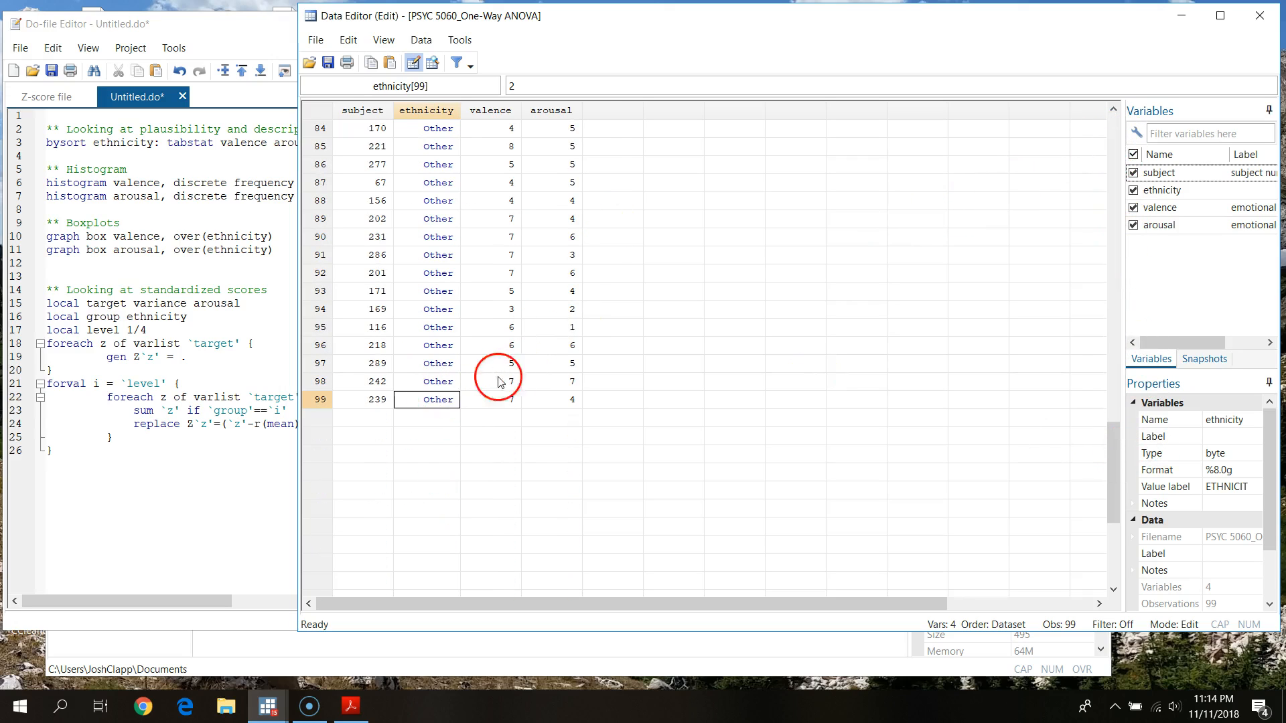
click(238, 289)
drag(130, 330, 148, 329)
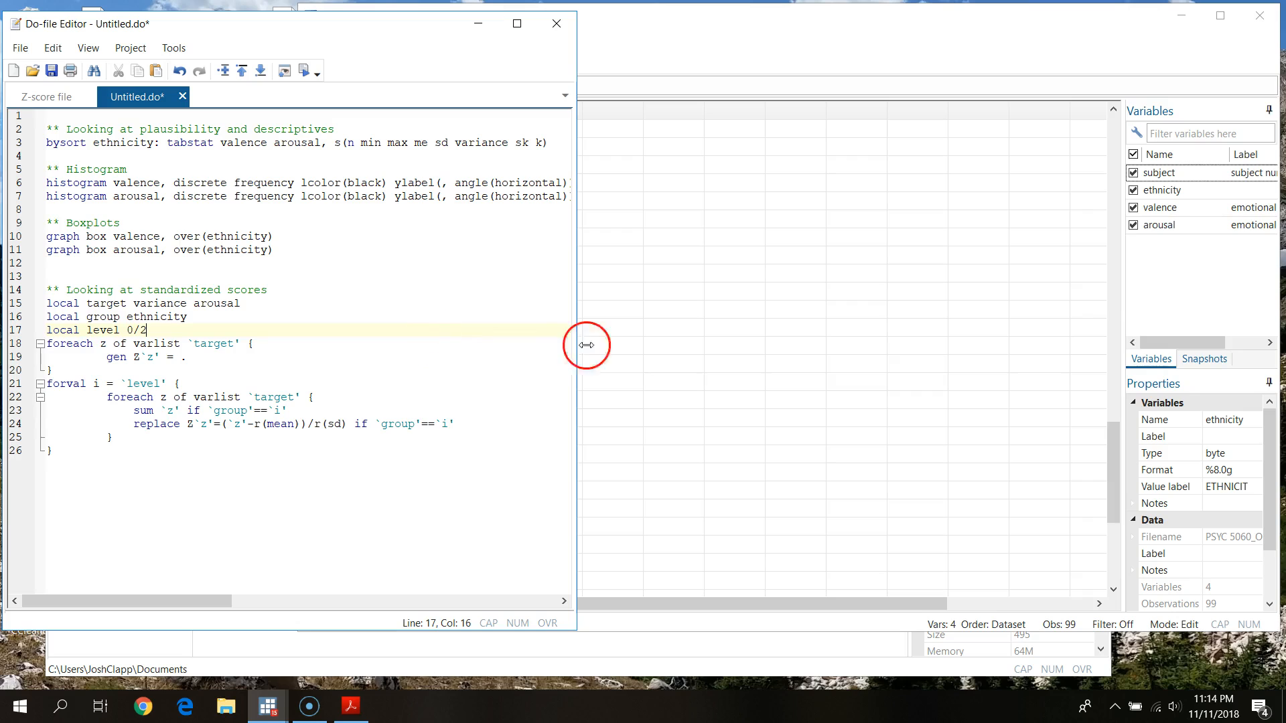
Execute only the z-score macro lines, from "local target" to the final closing brace, and check the Data Editor for the new variables
click(15, 307)
drag(15, 310, 440, 462)
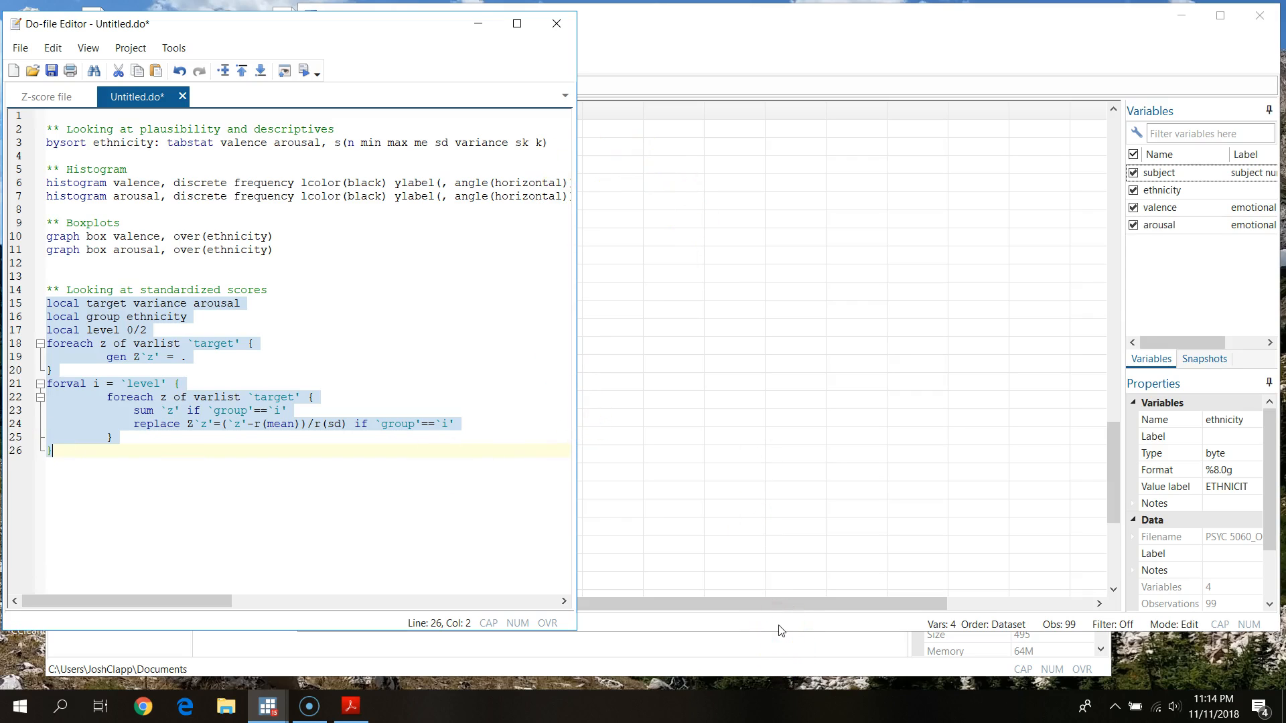
click(304, 73)
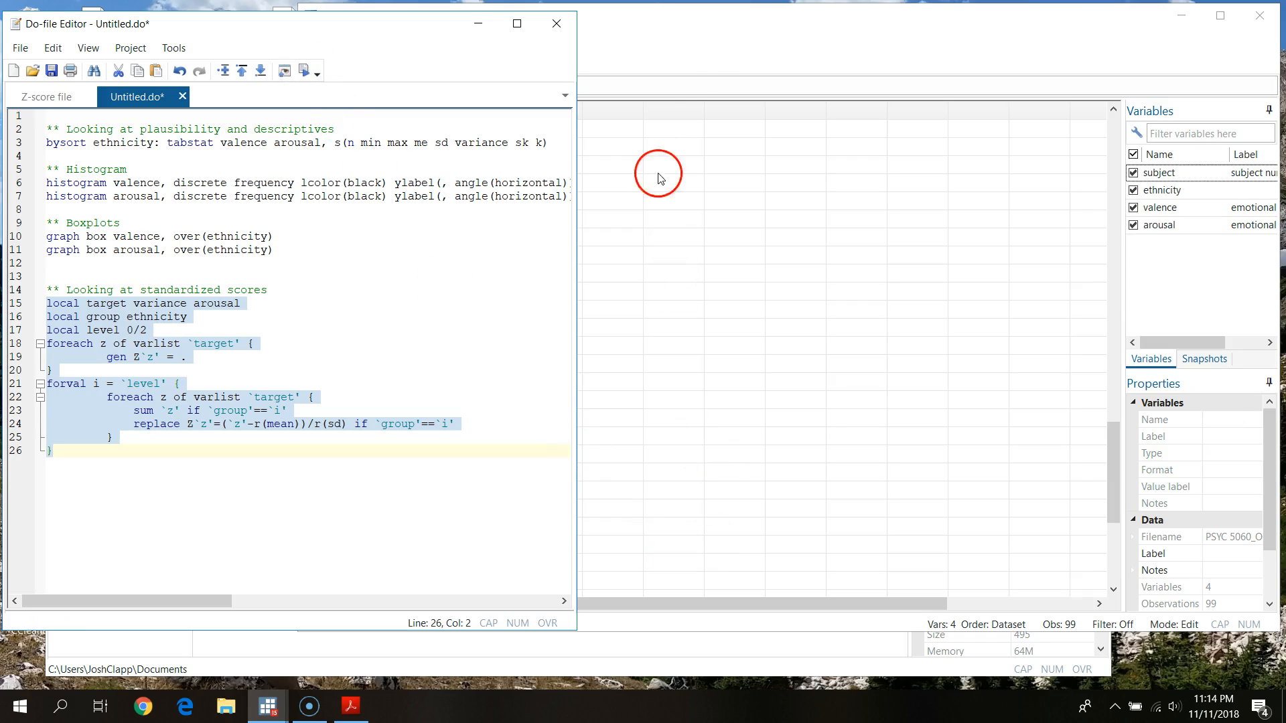
click(698, 67)
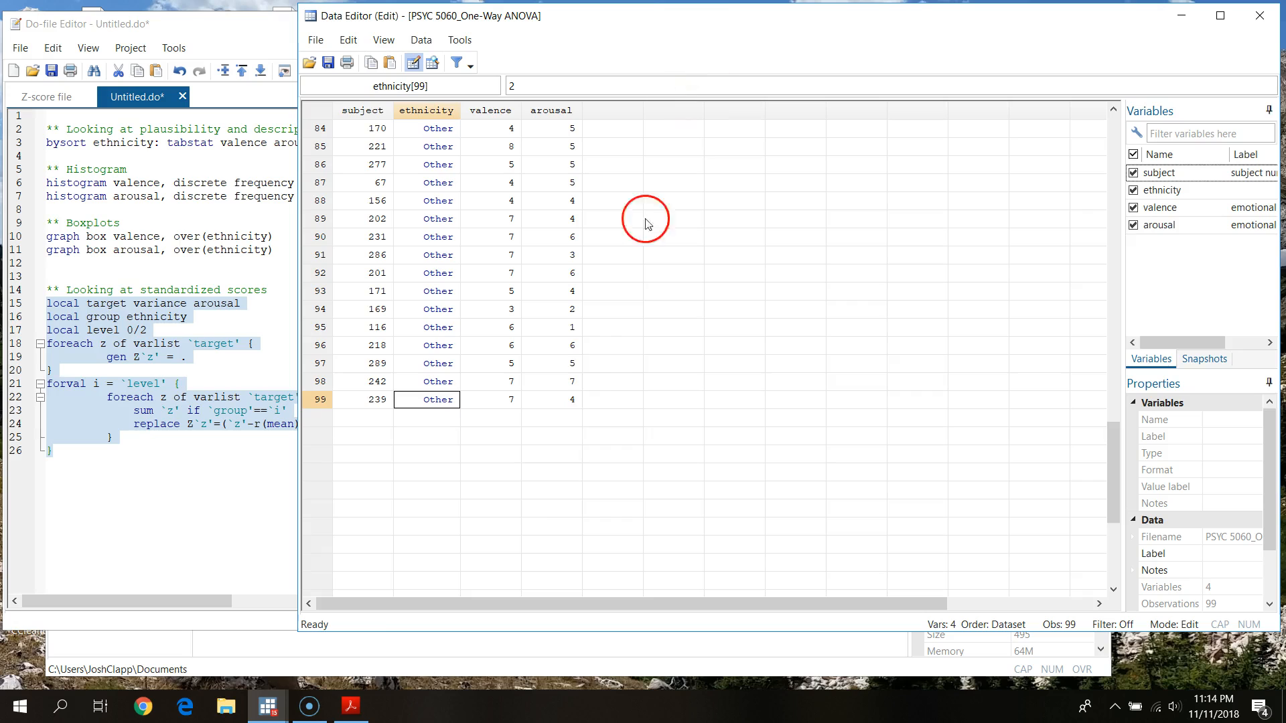
Correct the z-score macro's target variables to "valence arousal" in Untitled.do
click(393, 653)
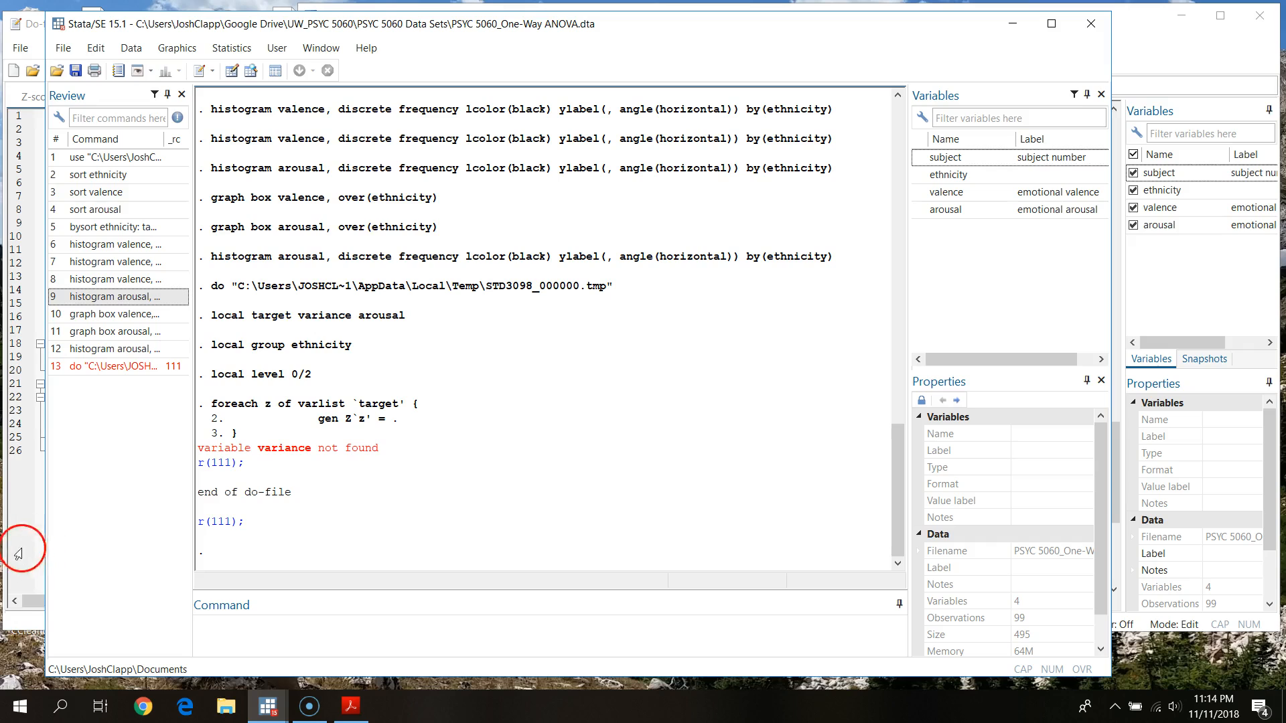
click(25, 589)
double_click(169, 302)
text(valence arousal)
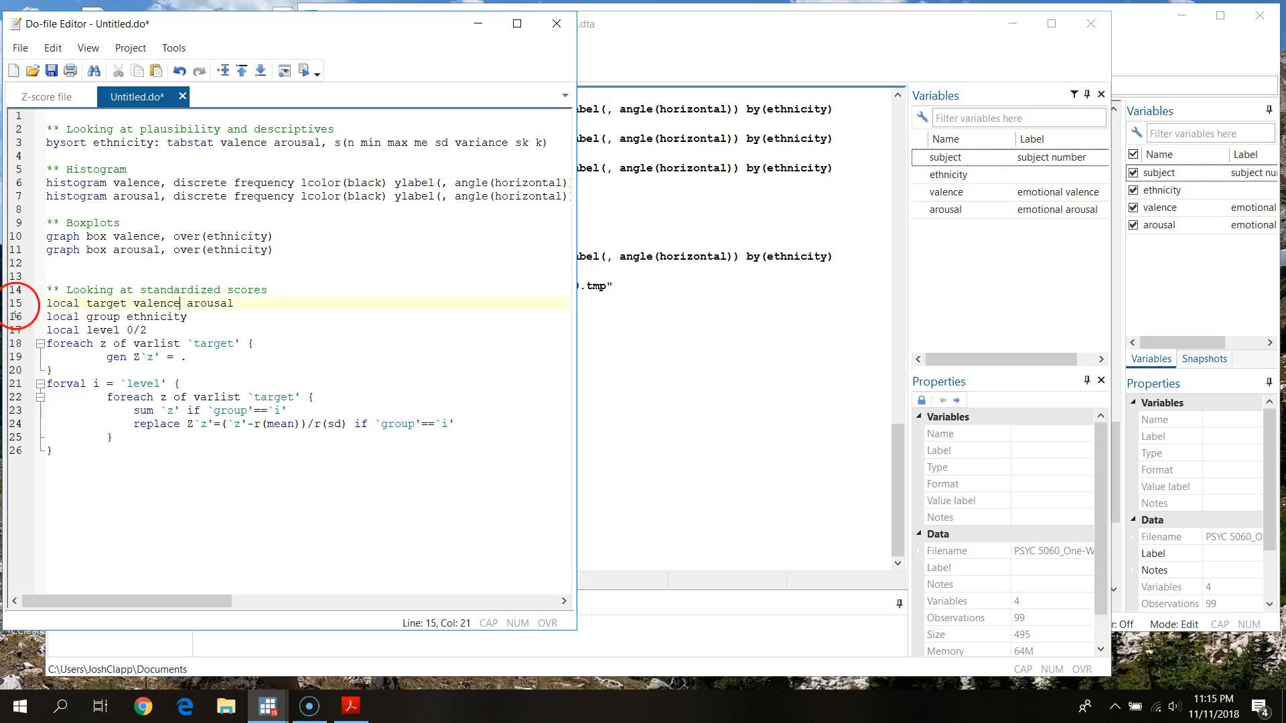
Execute the z-score macro lines again, from "local target" to the final closing brace, and check the Stata results output
drag(24, 303, 22, 442)
click(303, 69)
click(735, 27)
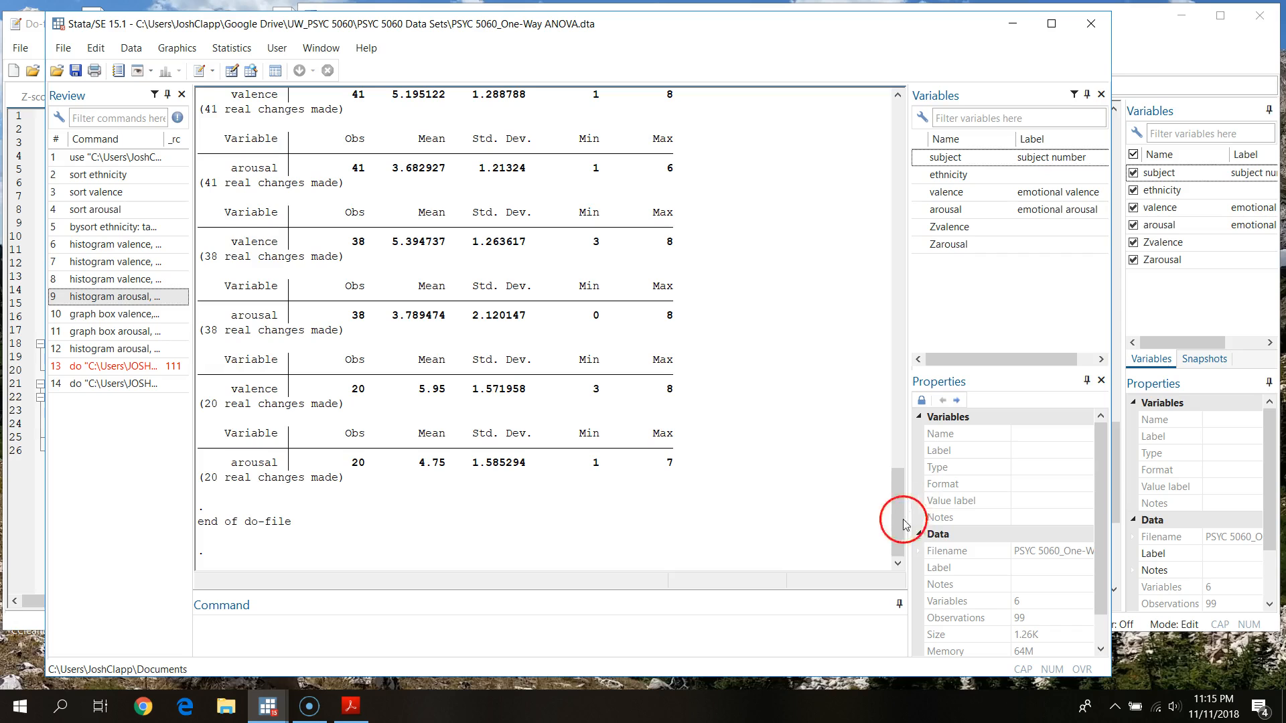
drag(898, 519, 895, 557)
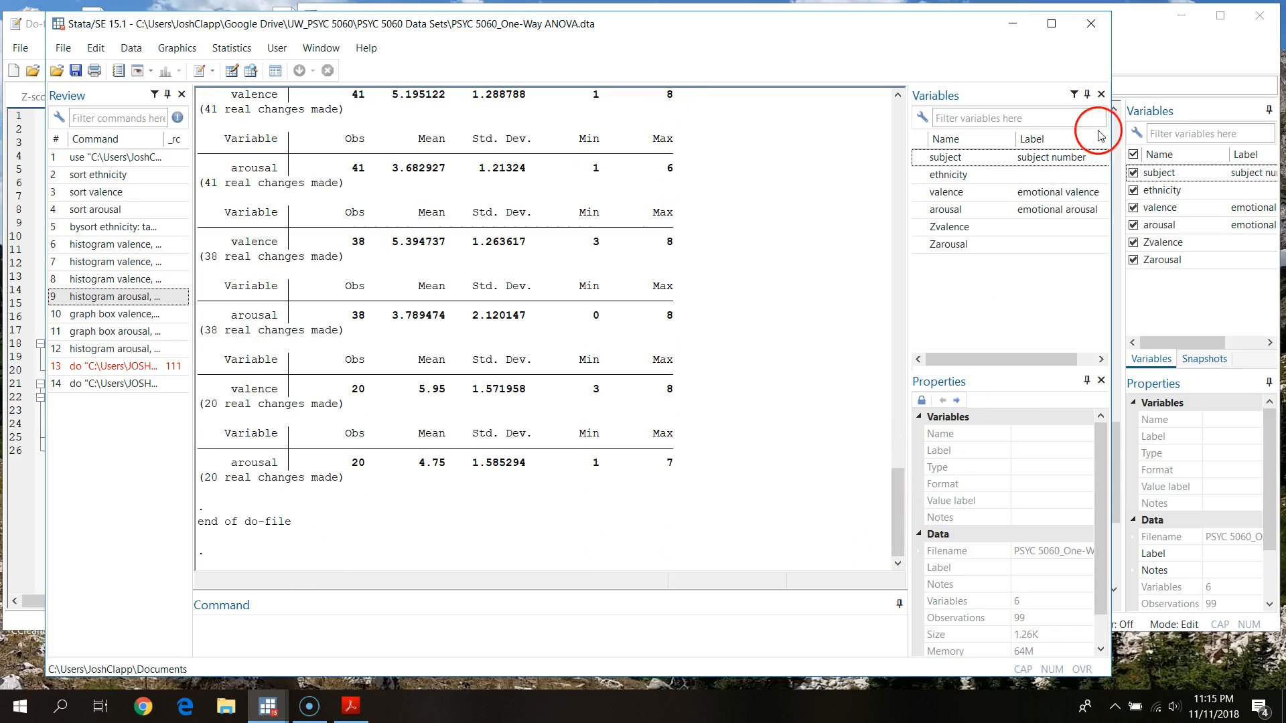
Inspect the new Zvalence and Zarousal columns in the Data Editor from the first observation
click(1165, 40)
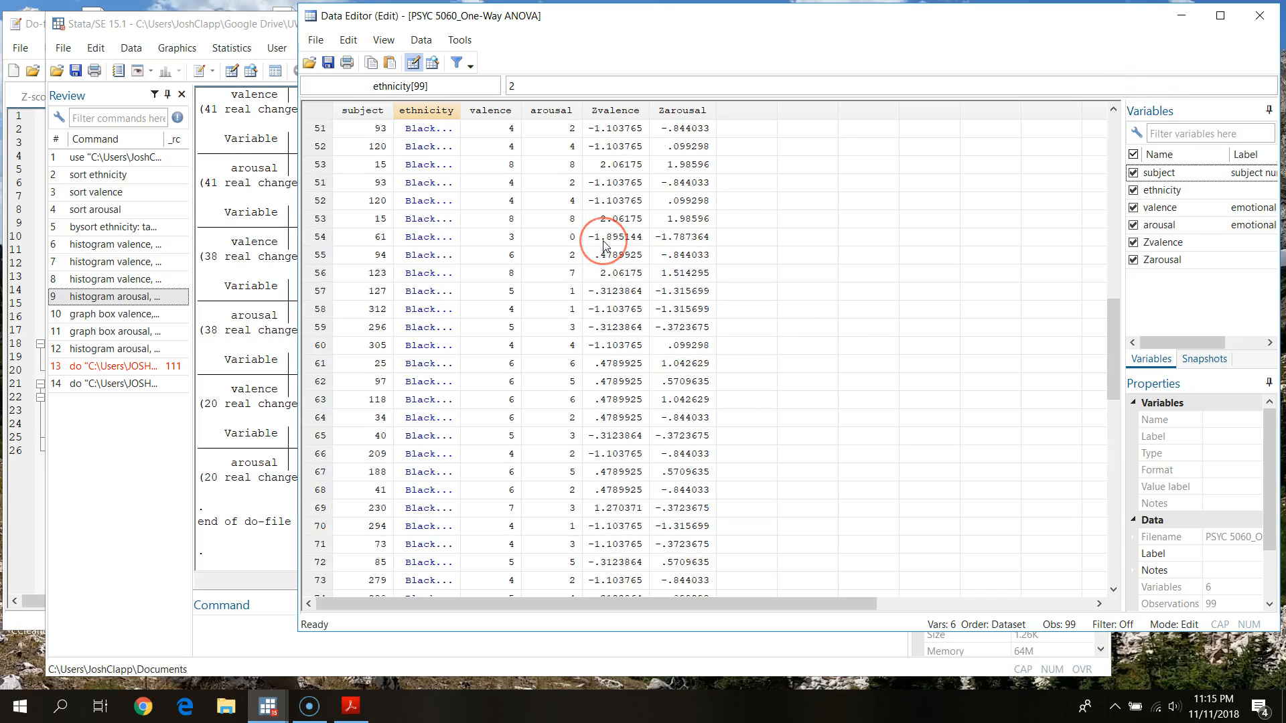
scroll(602, 244, up, 17)
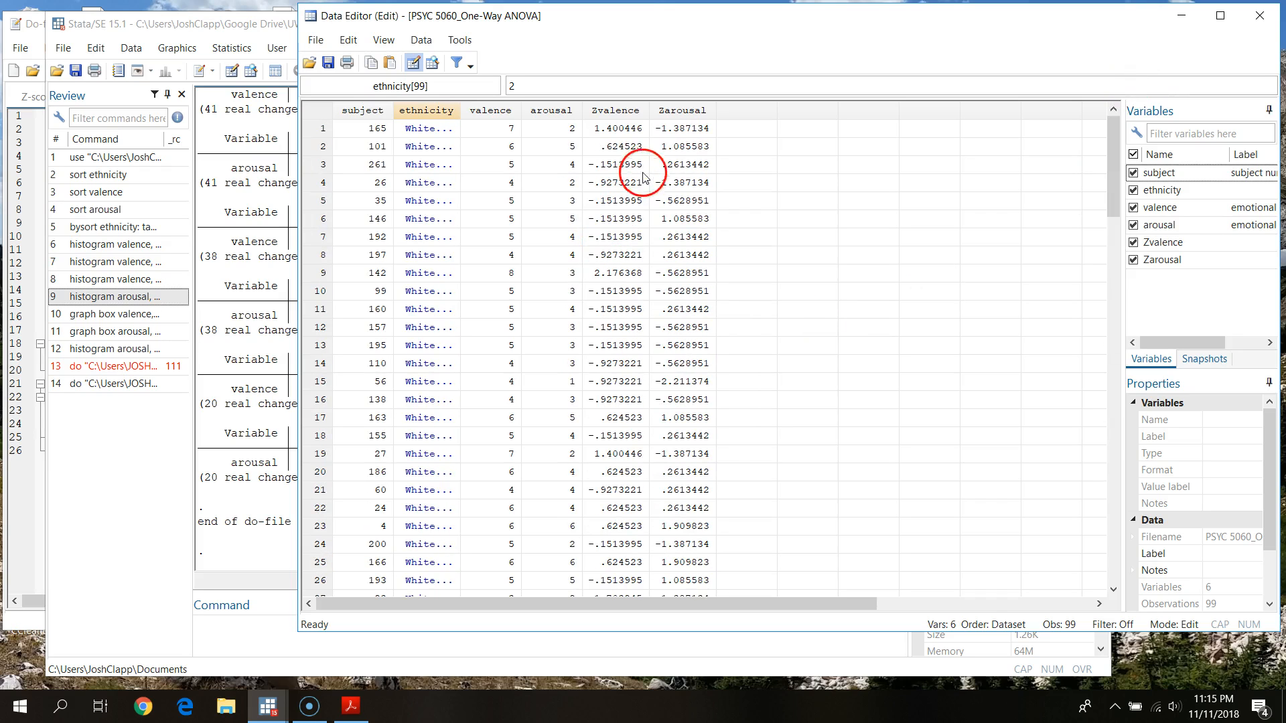
drag(614, 110, 669, 115)
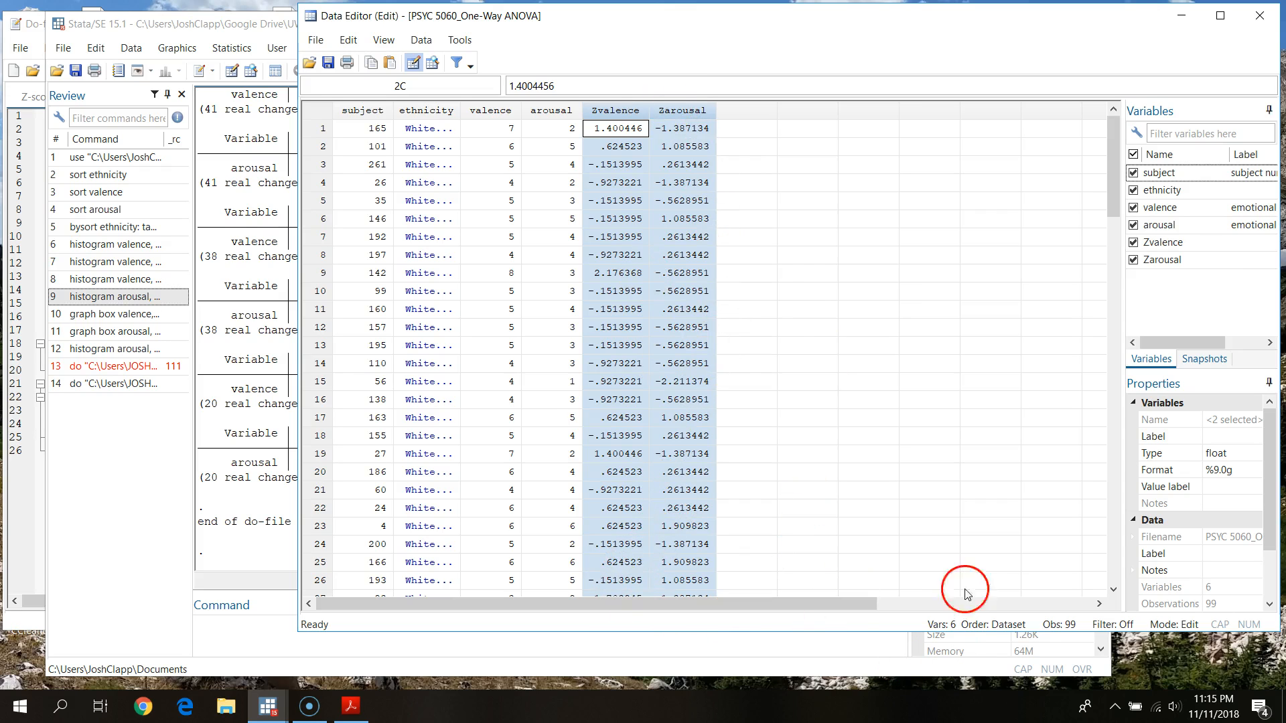
drag(1113, 163, 1143, 143)
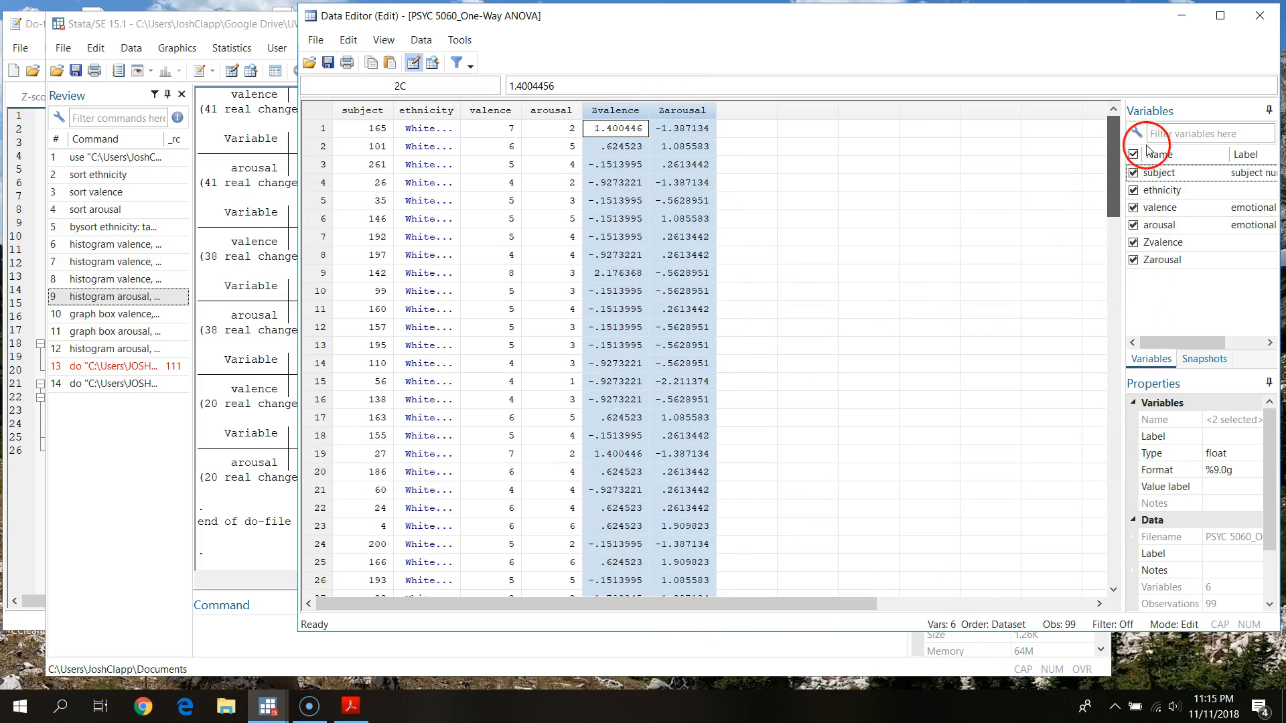
Add the line "bysort ethnicity: sum Zvalence Zarousal" below the z-score macro in Untitled.do, with the forval block expanded
click(35, 574)
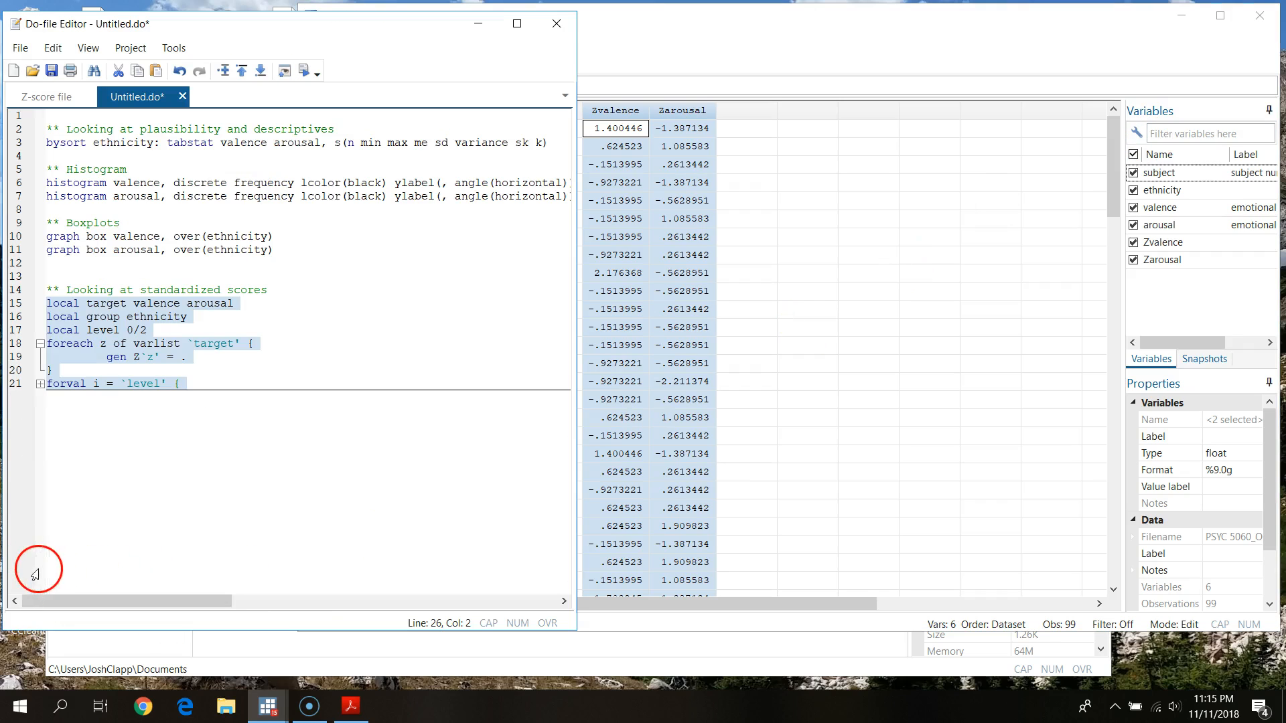
click(158, 436)
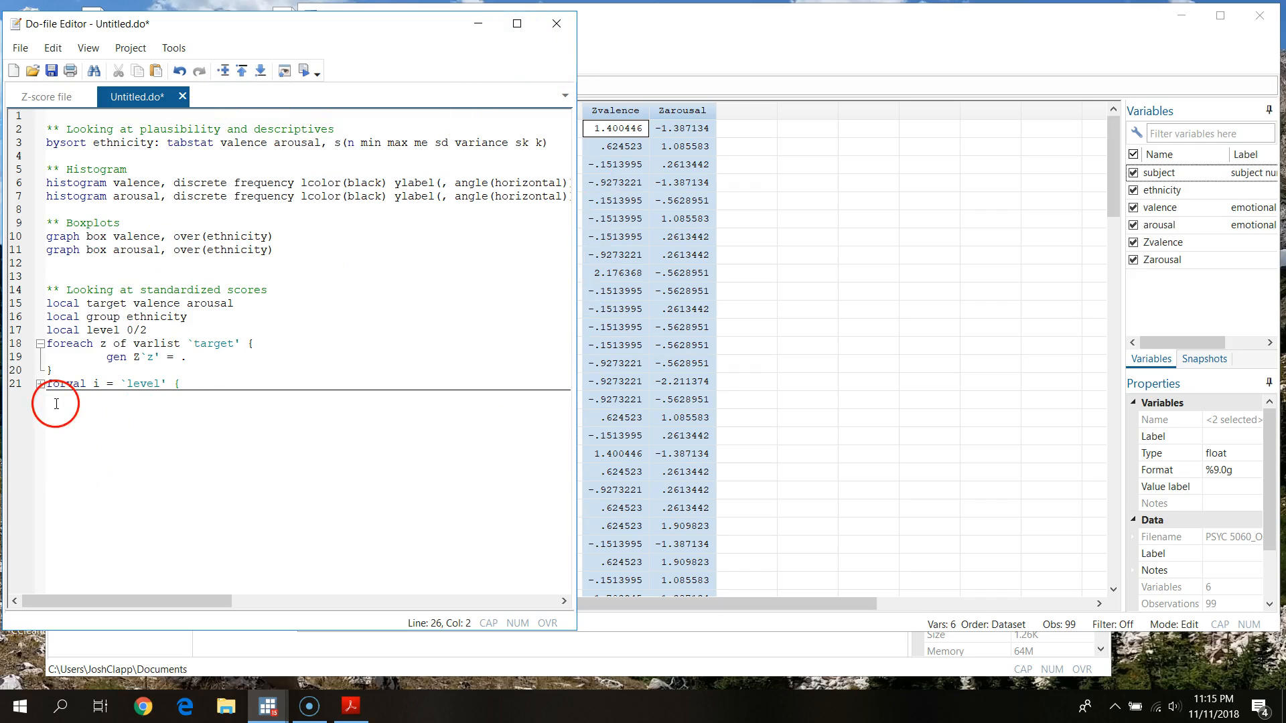
click(281, 381)
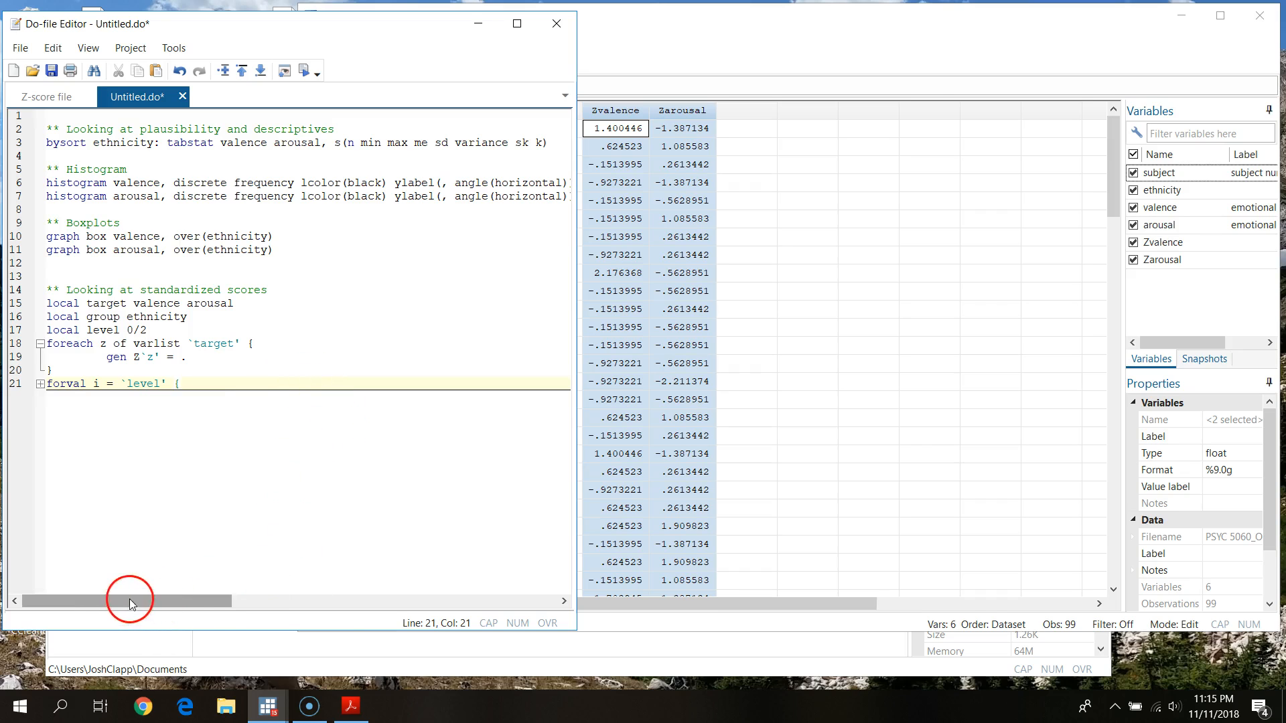
click(345, 644)
click(34, 493)
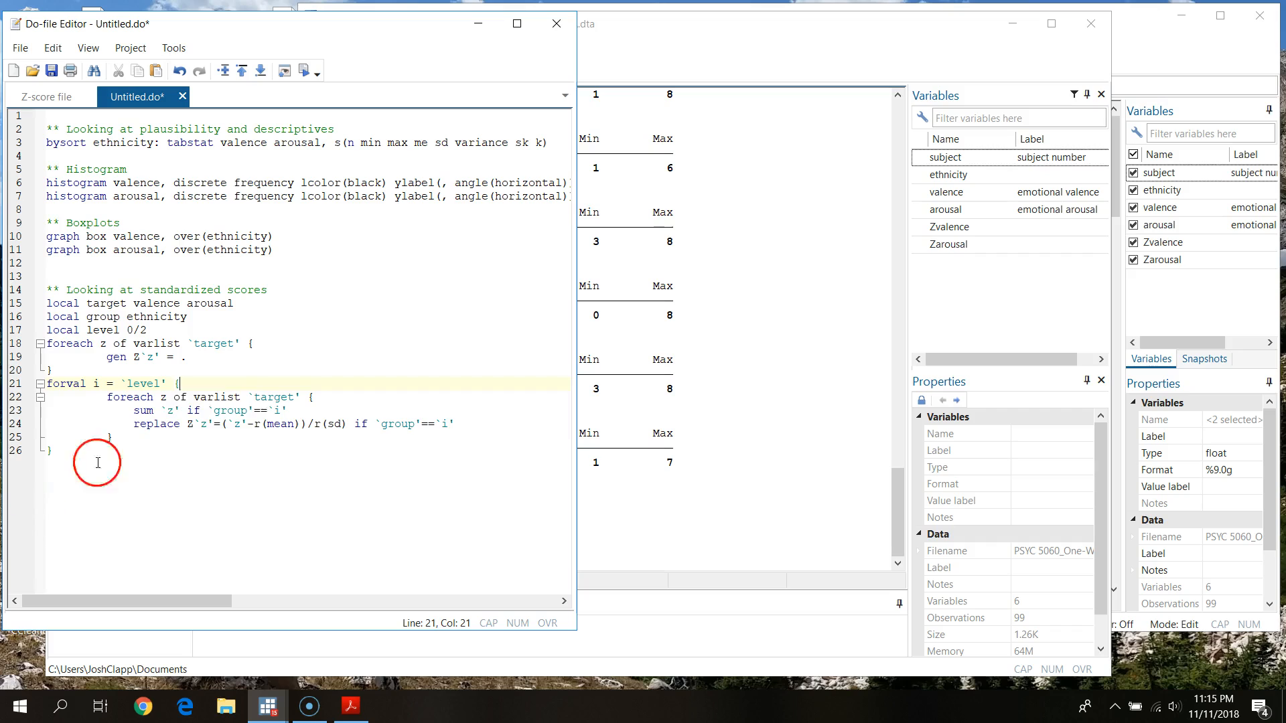
click(89, 468)
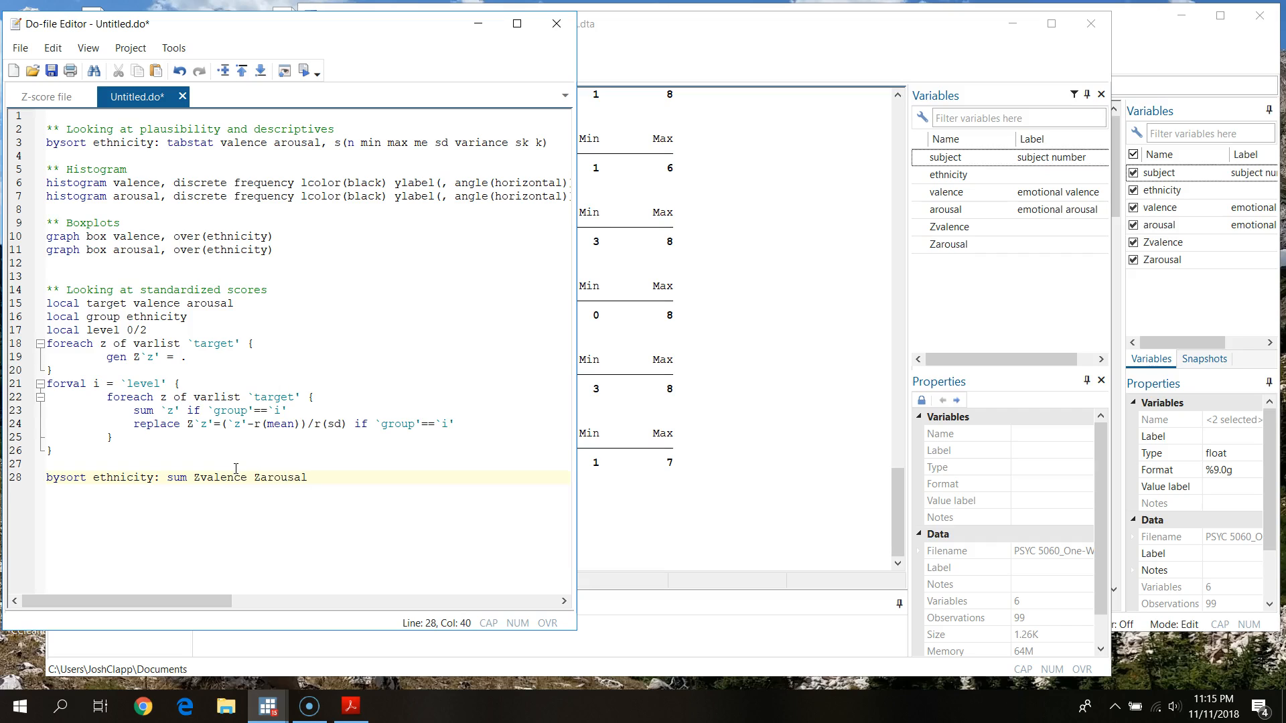
Execute only the bysort summary line for Zvalence and Zarousal and view its results by ethnicity
click(21, 476)
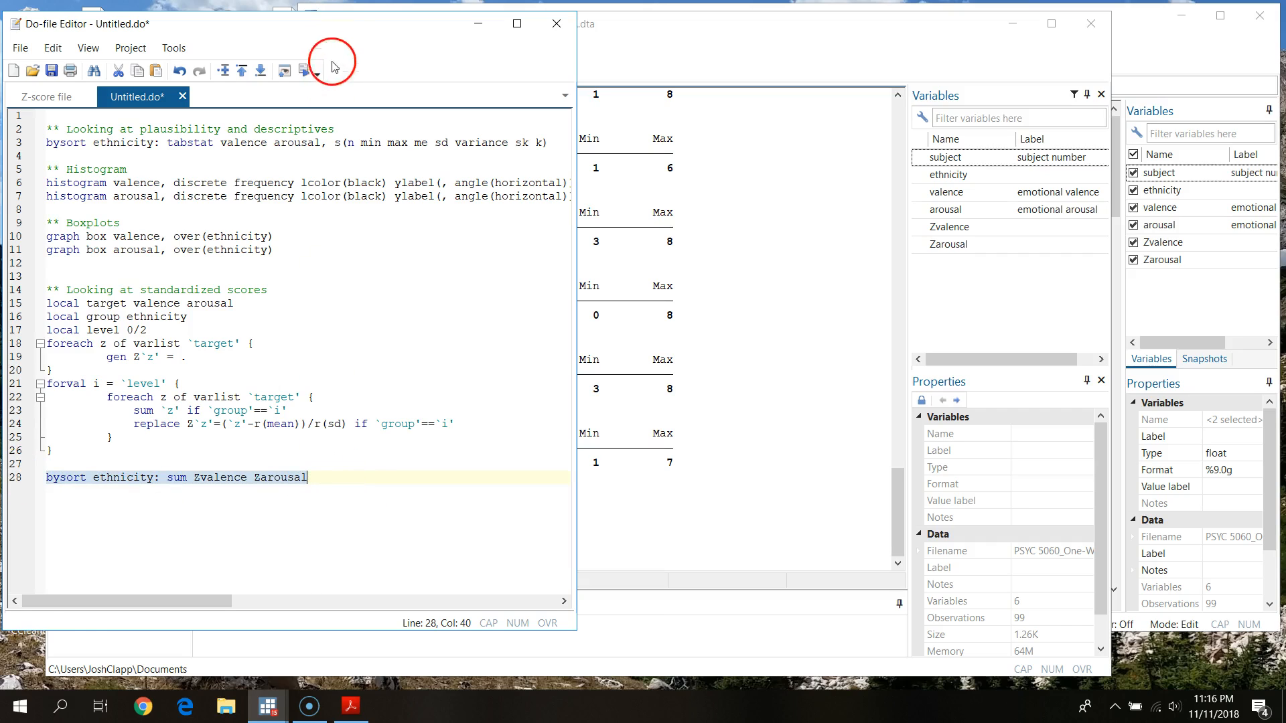
click(303, 70)
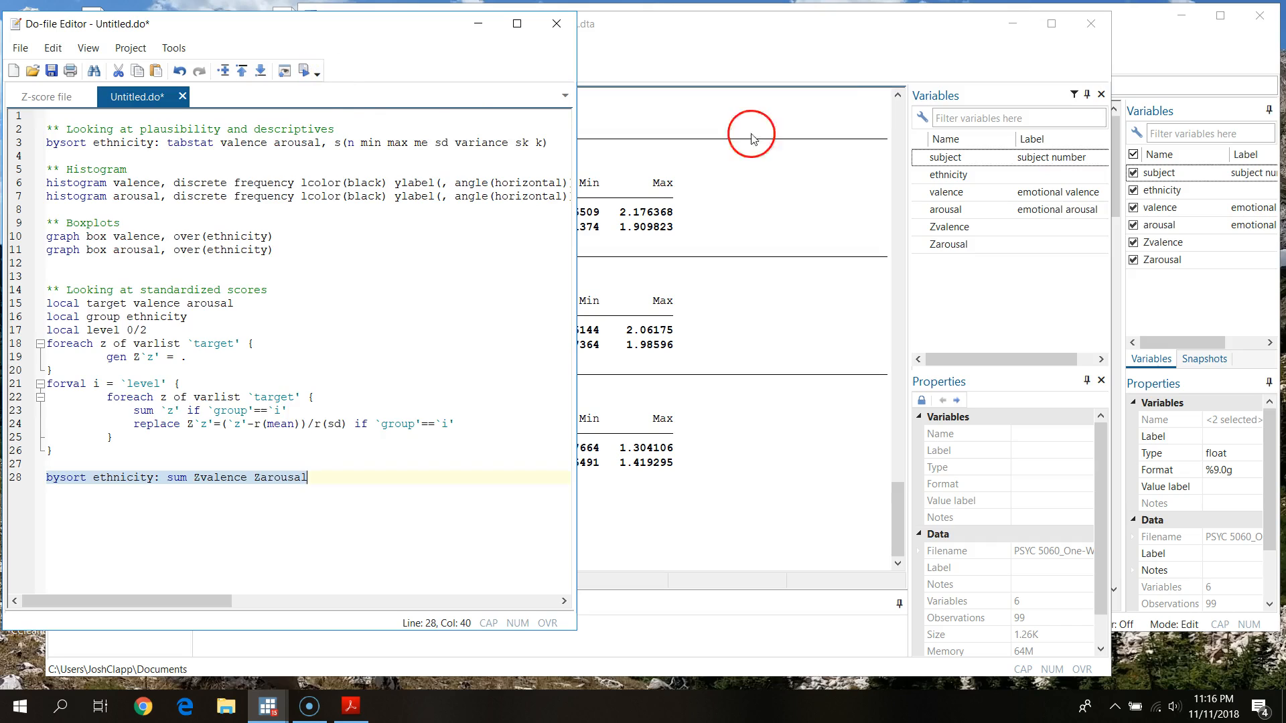
click(816, 33)
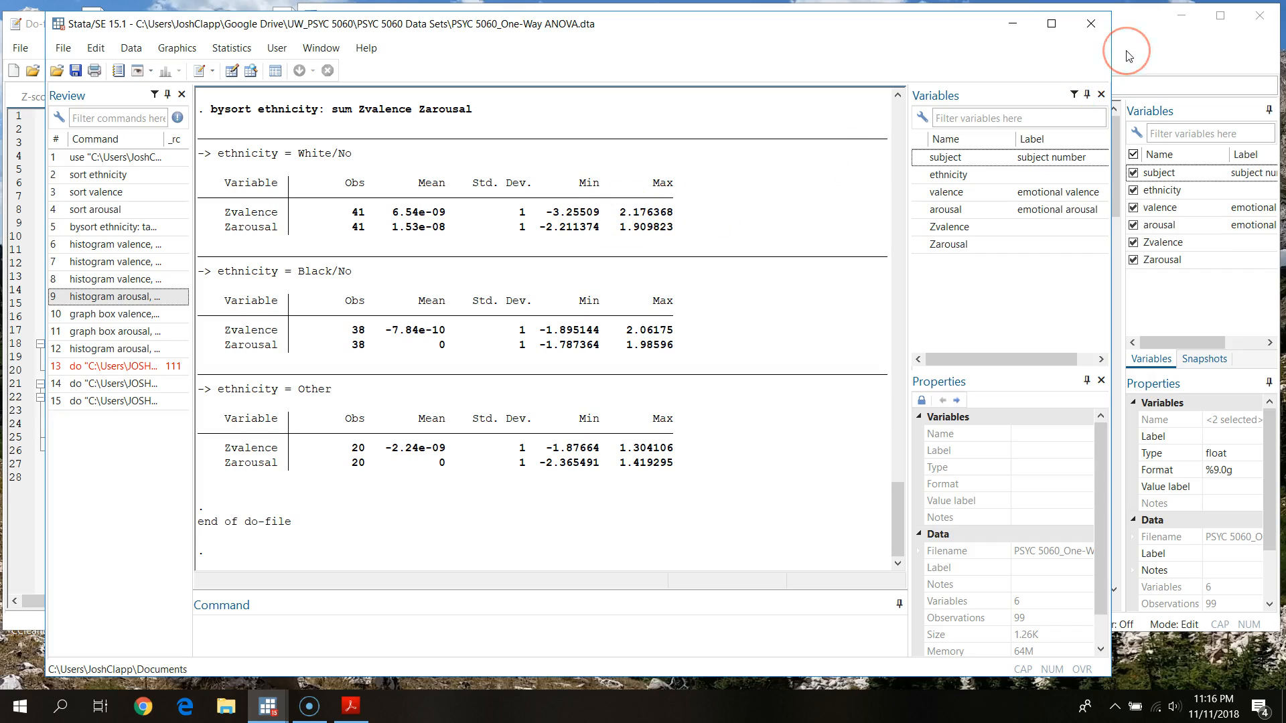
Review the z-score summary and emotional valence histograms in the screening PDF in Adobe Acrobat Reader, and return to the Stata results
click(350, 707)
scroll(637, 489, down, 1)
scroll(638, 489, down, 2)
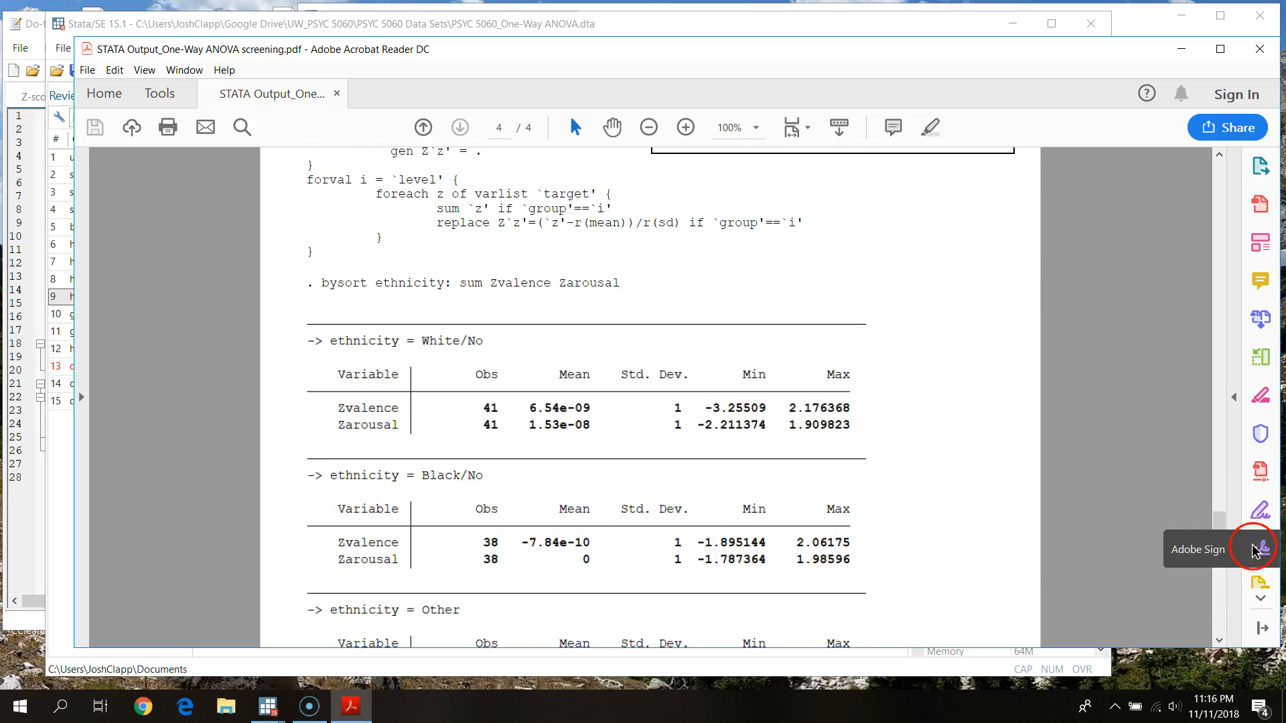
drag(1219, 533, 1224, 293)
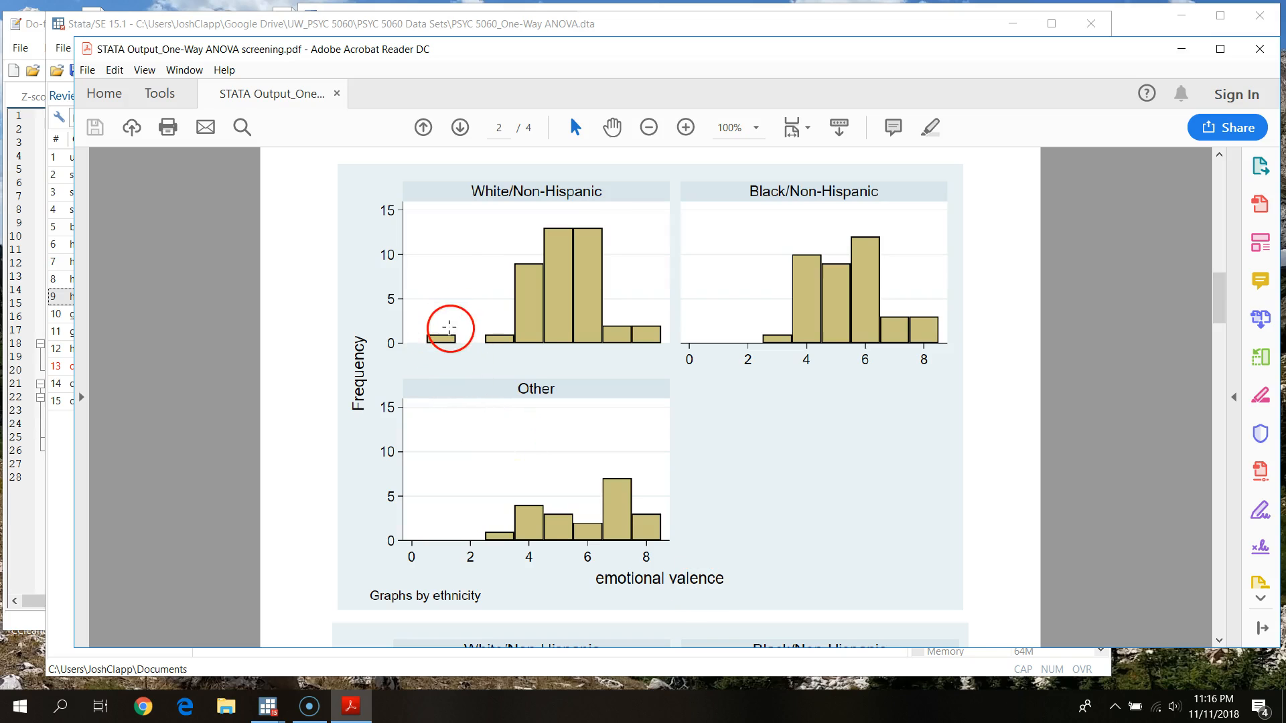
click(758, 16)
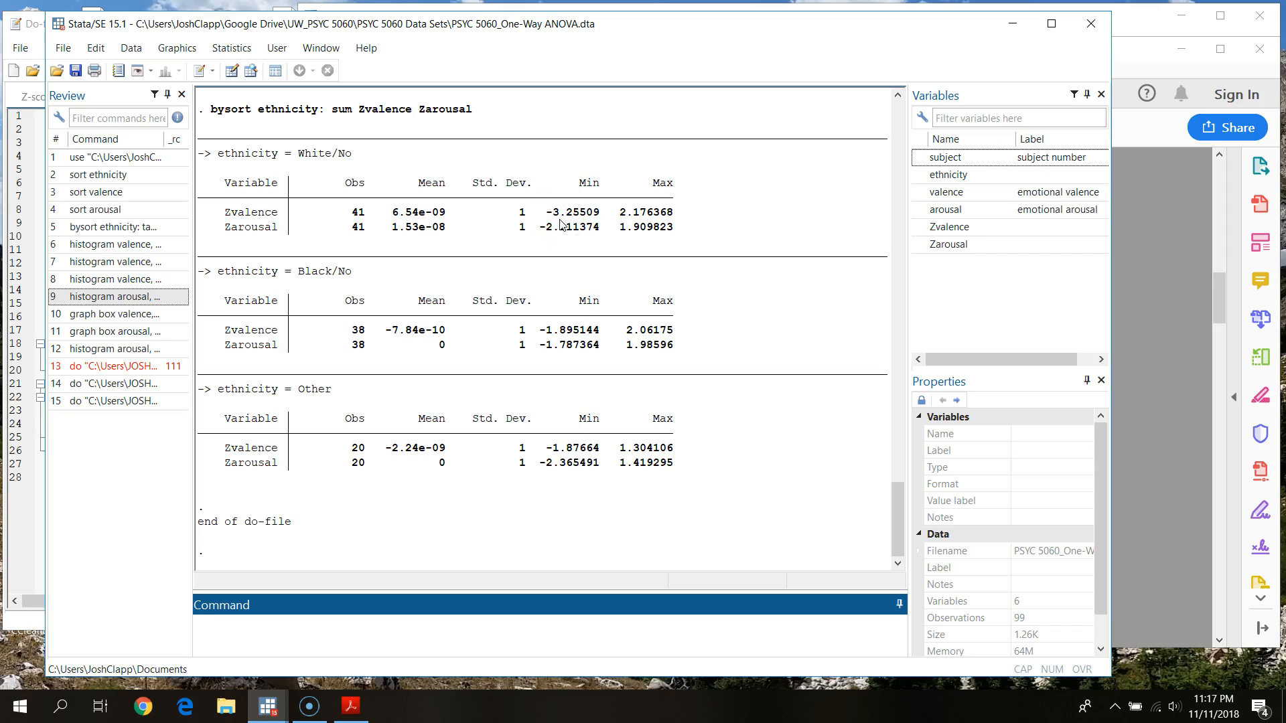
Sort the dataset with "sort ethnicity valence" and bring up the reordered data in the Data Editor
click(1143, 63)
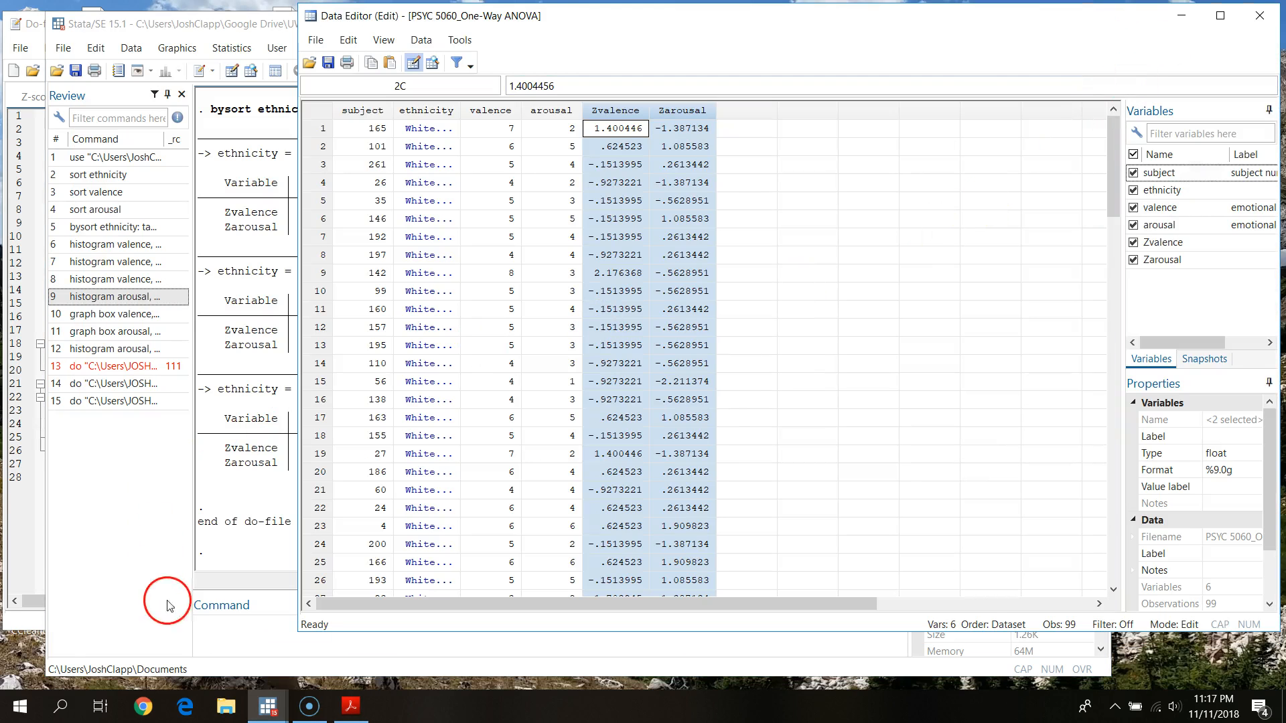
click(243, 633)
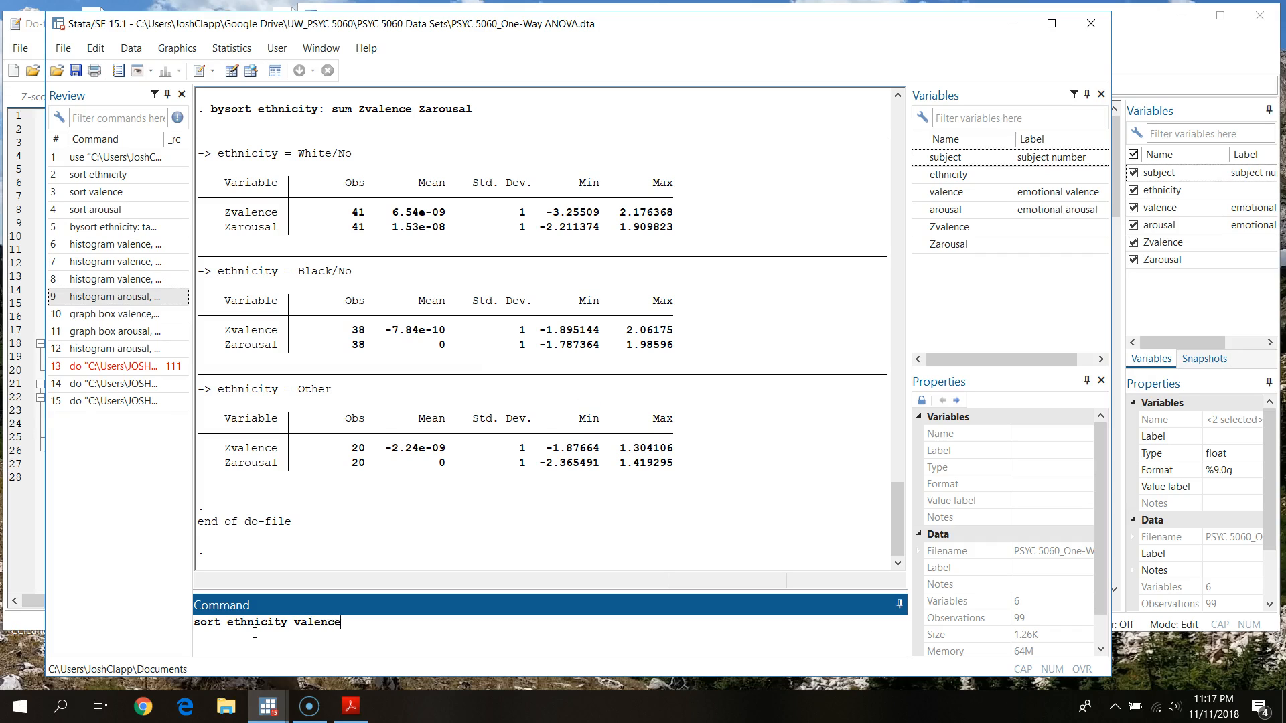
key(Return)
click(1147, 41)
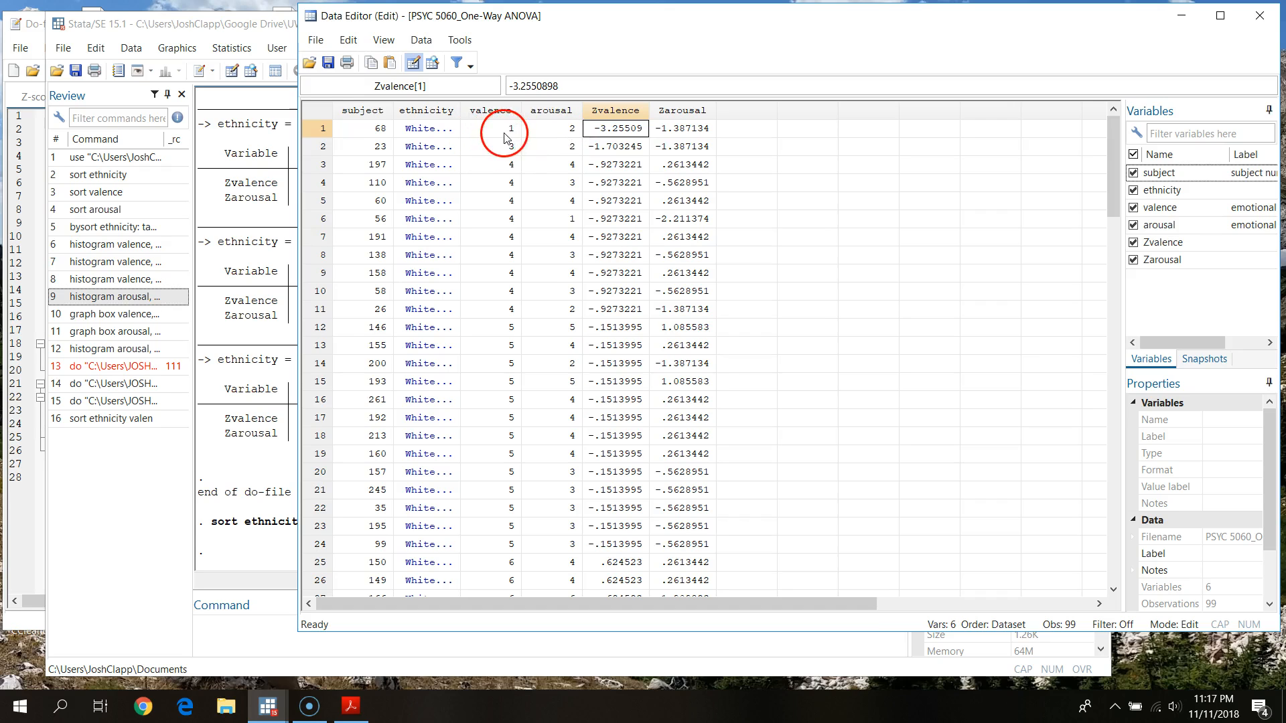
Examine the ethnicity ordering and the first observation's subject number, valence and Zvalence score in the Data Editor
click(440, 111)
scroll(428, 295, down, 8)
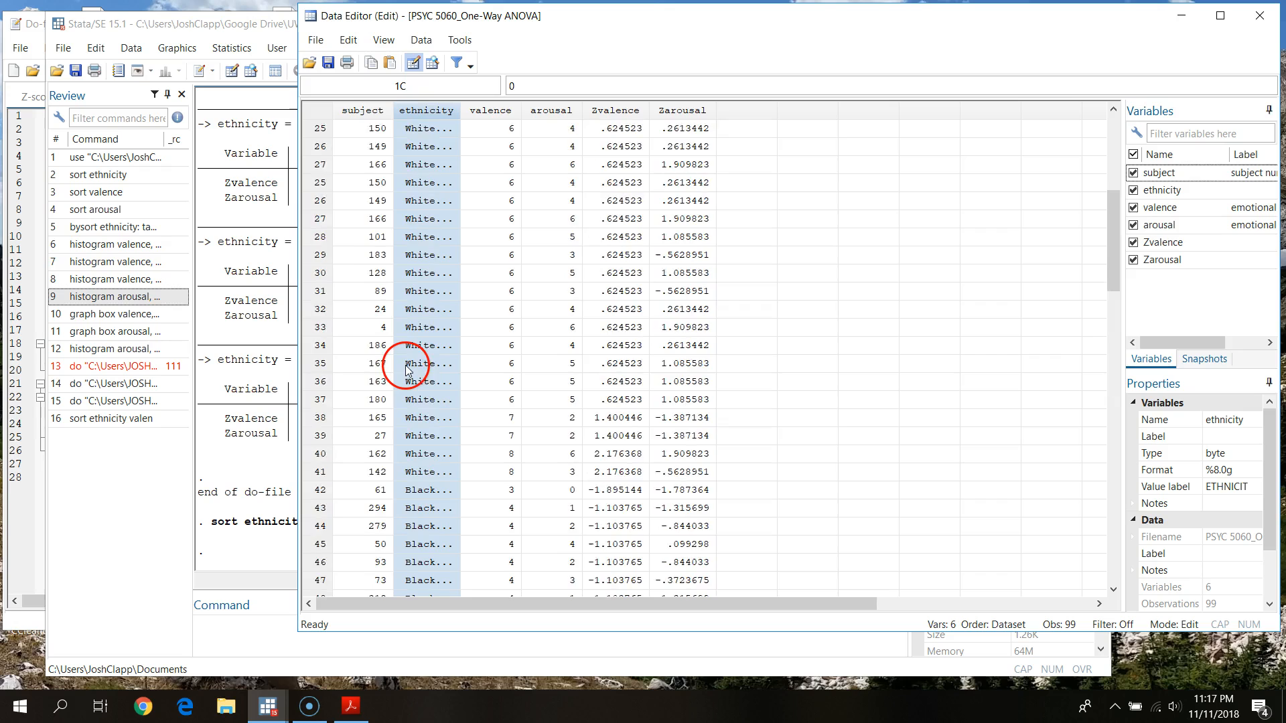
scroll(406, 369, up, 8)
click(616, 129)
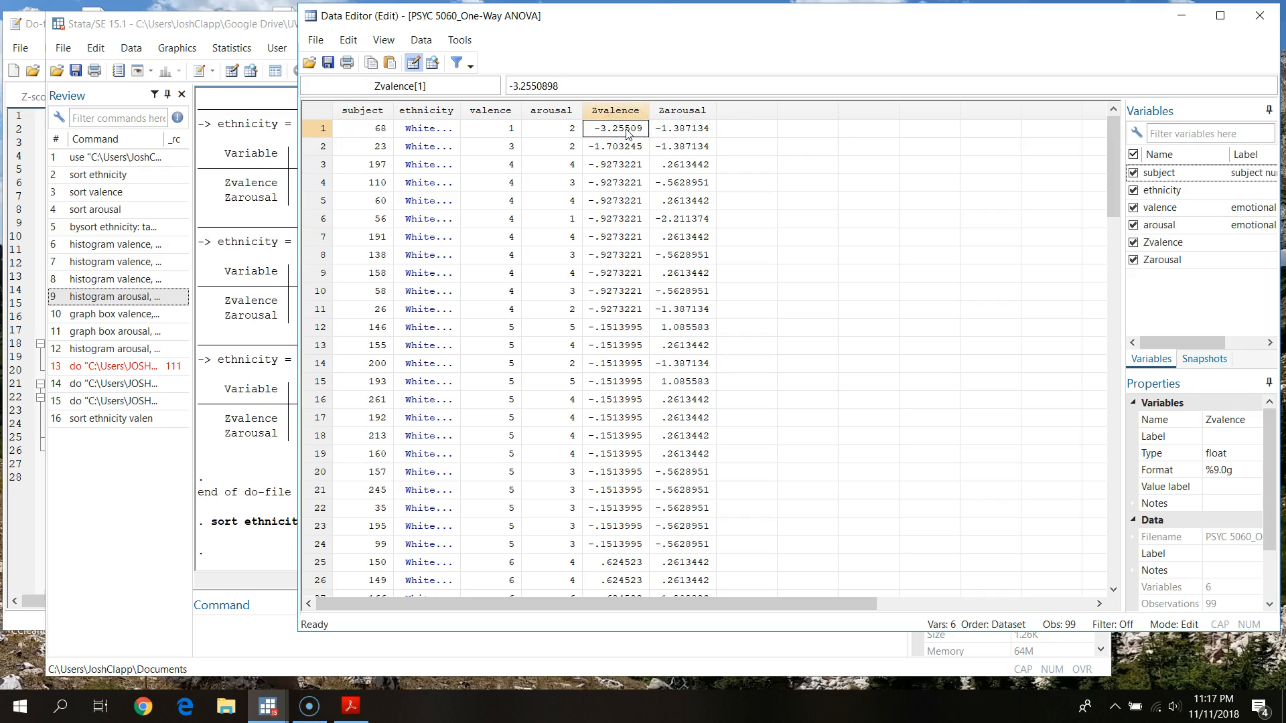
click(372, 129)
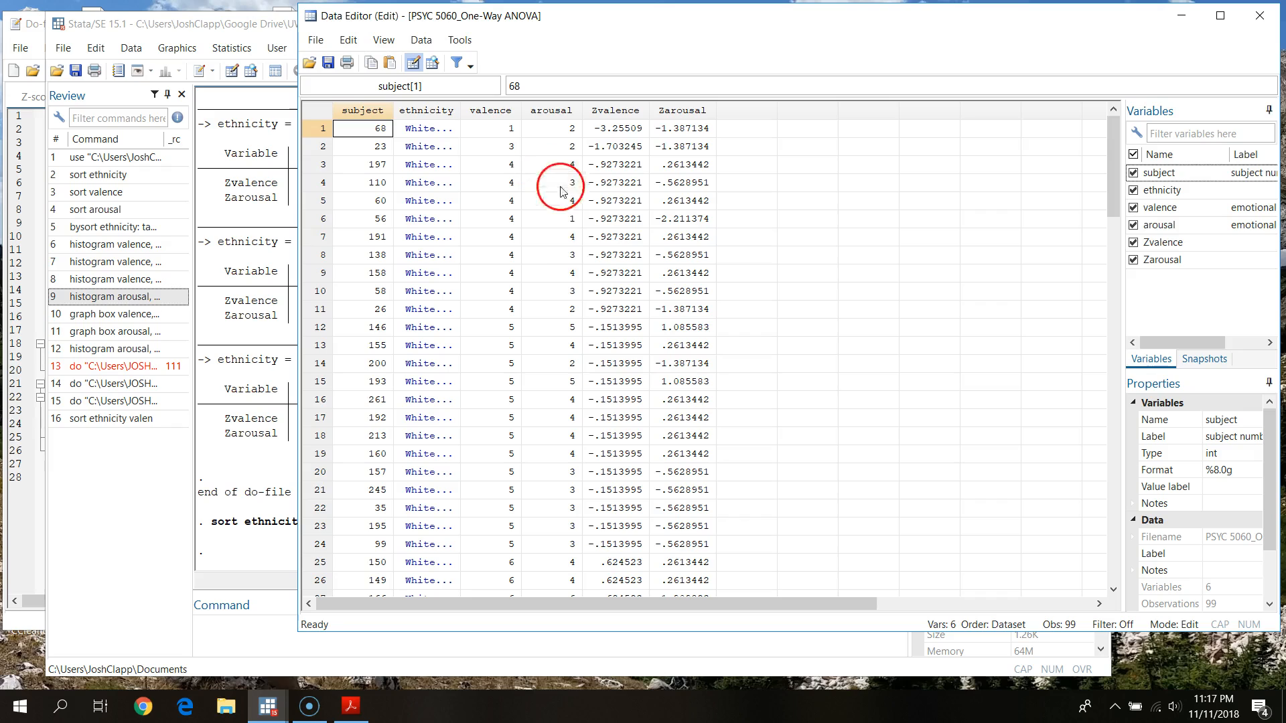
click(497, 127)
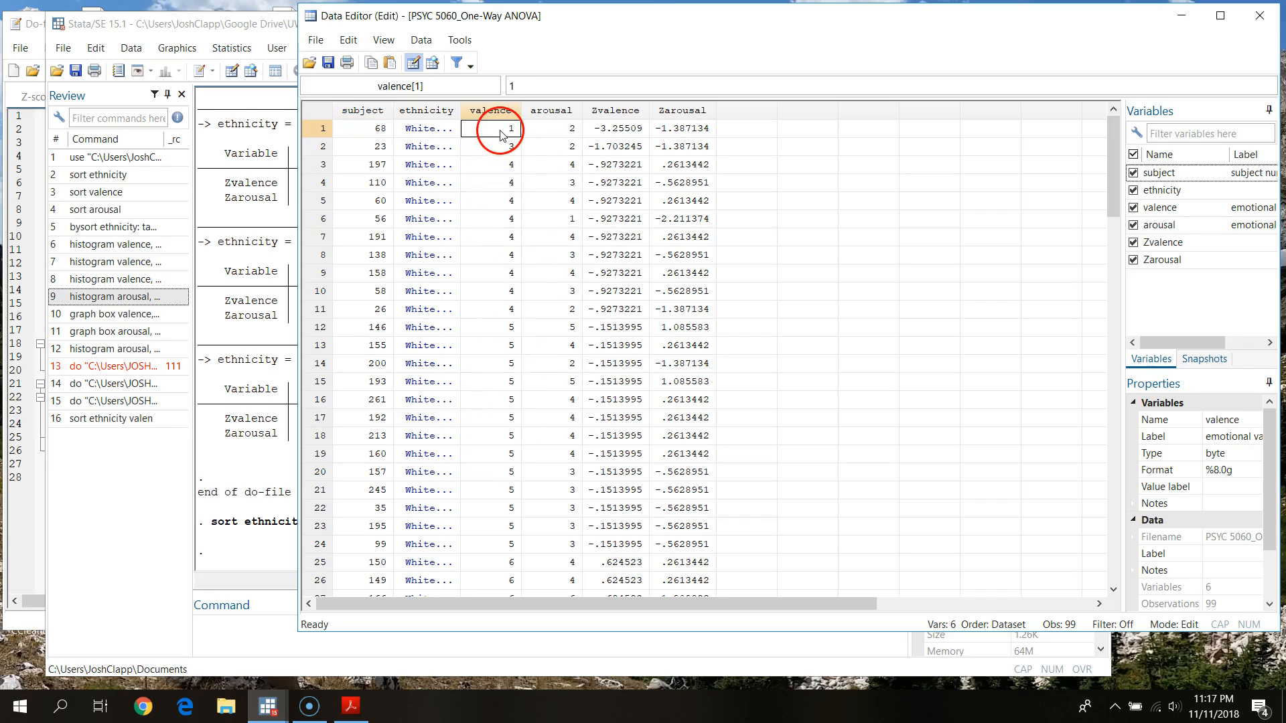
click(612, 129)
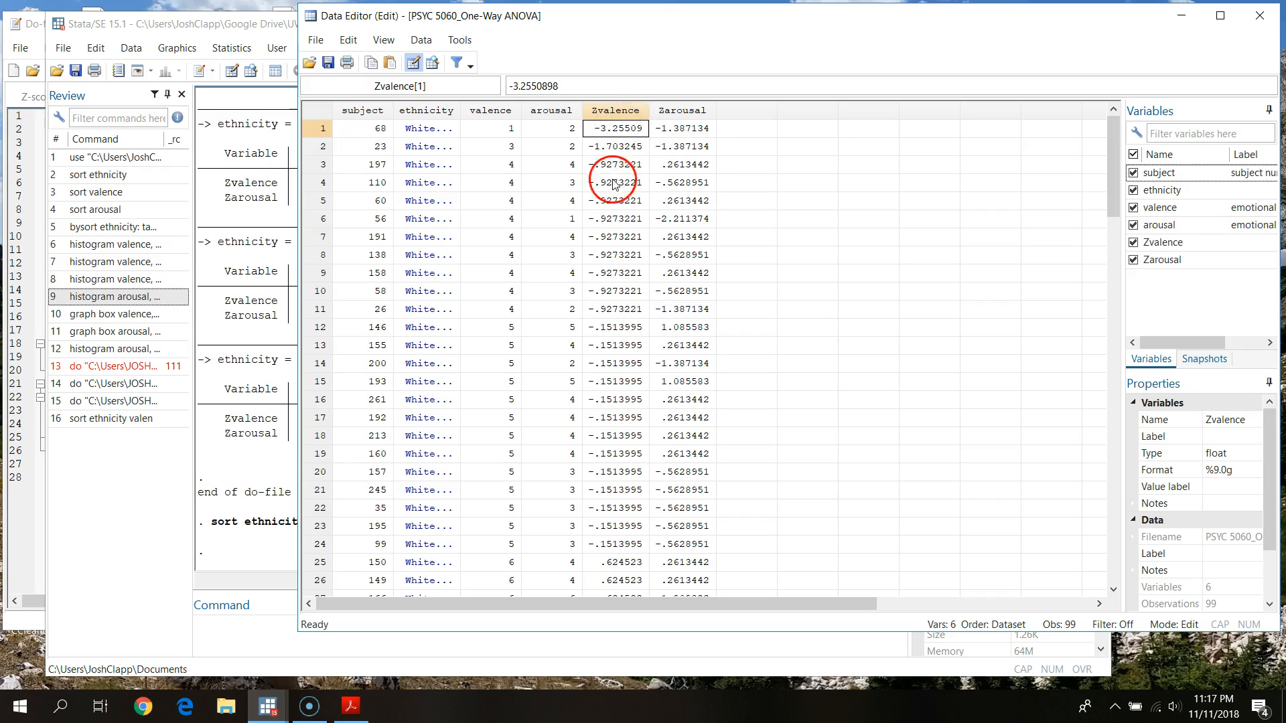
click(509, 128)
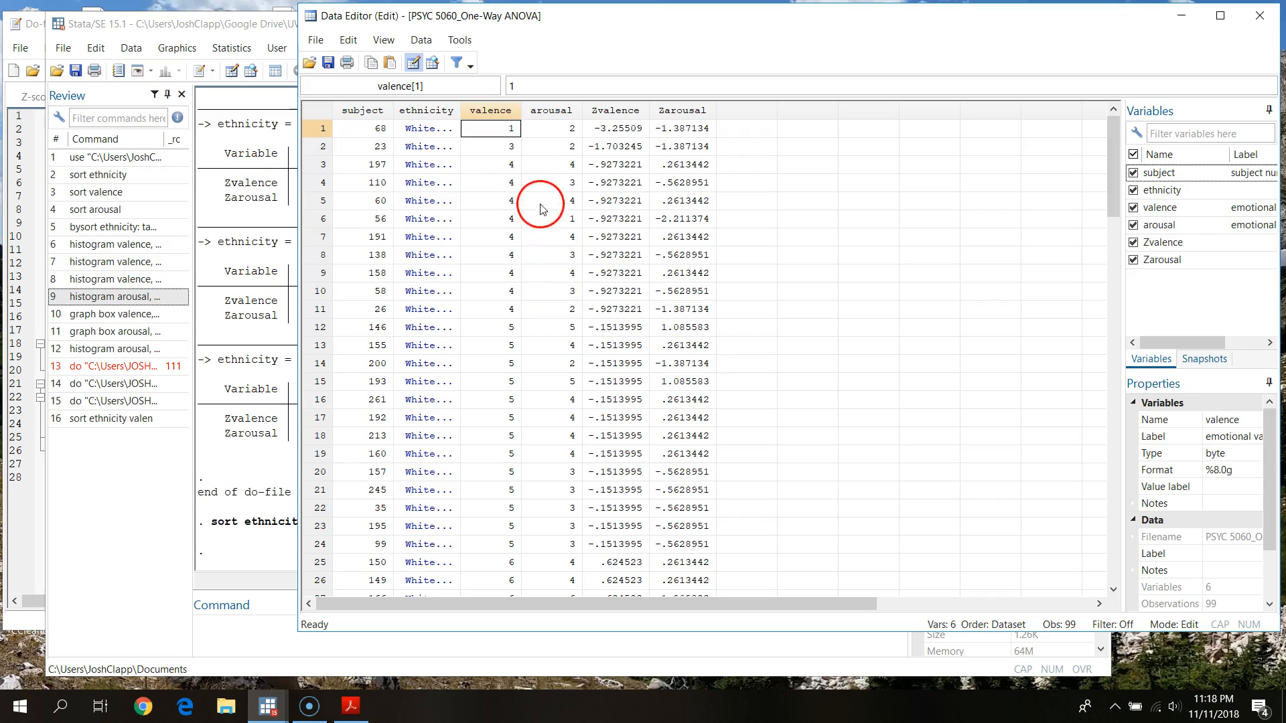
click(375, 128)
click(481, 128)
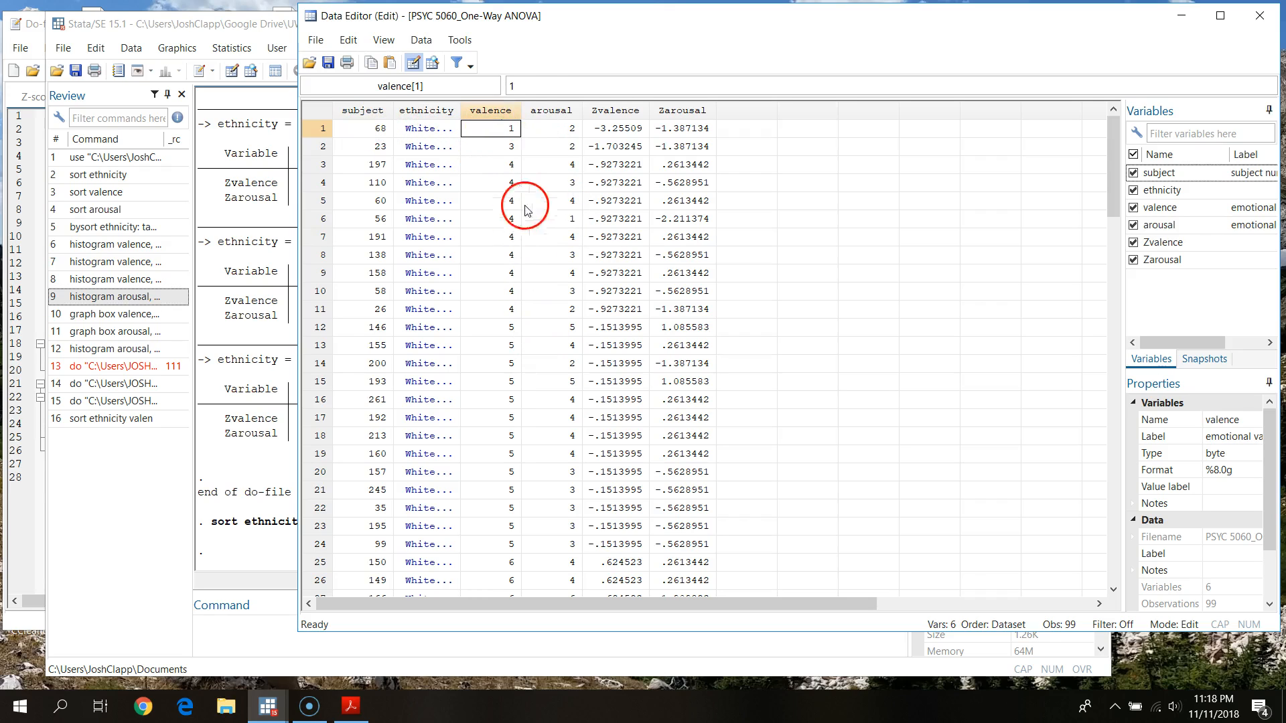
click(610, 130)
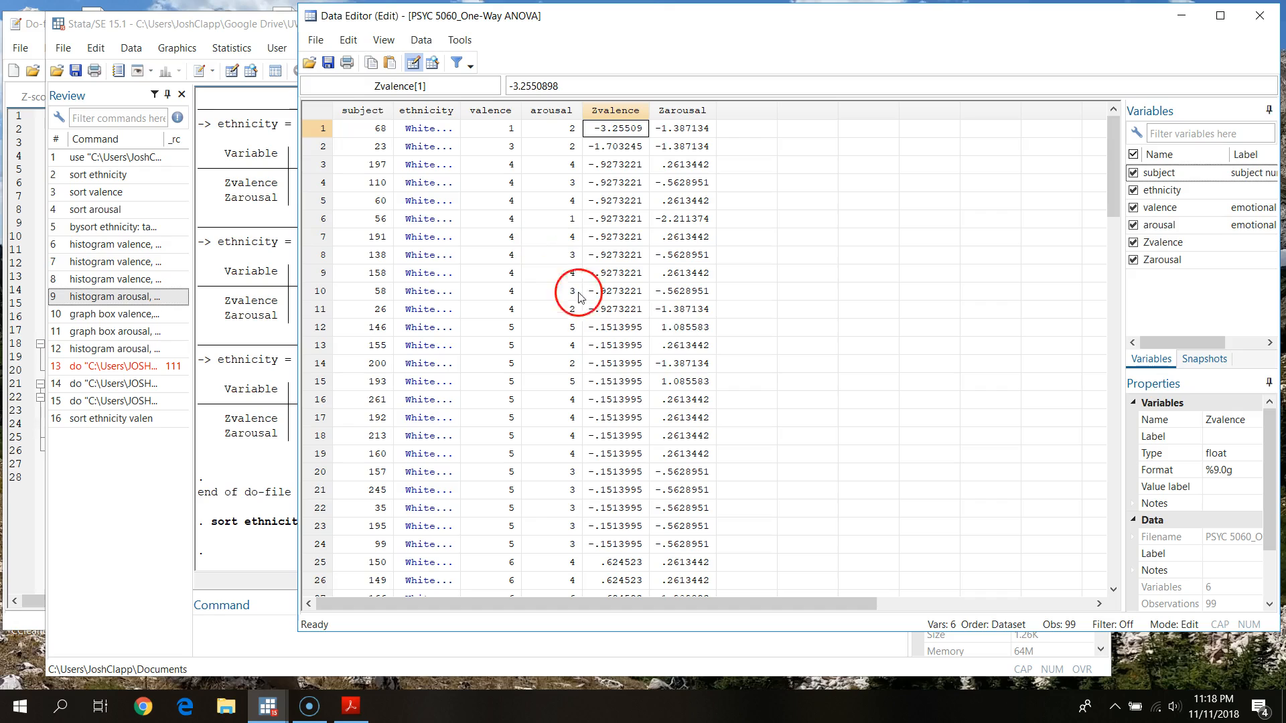
Compare the White group's minimum Zvalence in the Stata results with its emotional valence histogram in the screening PDF
click(211, 642)
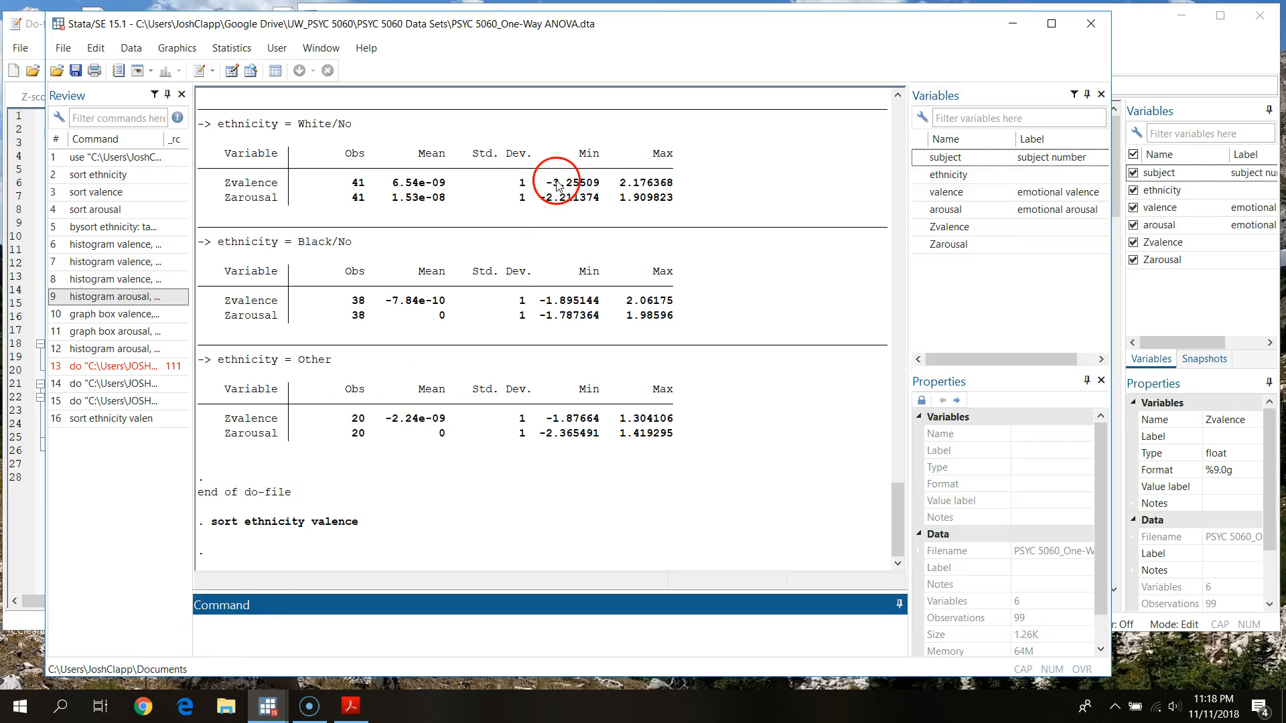
click(350, 706)
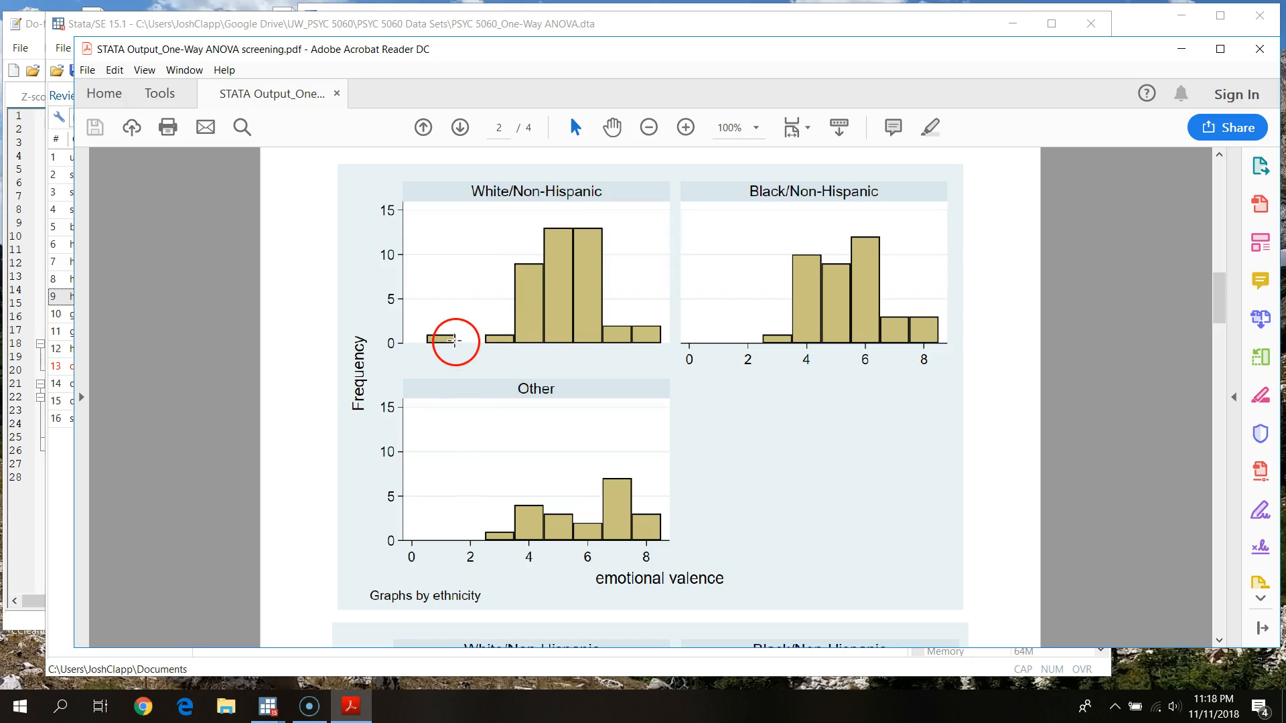
click(875, 22)
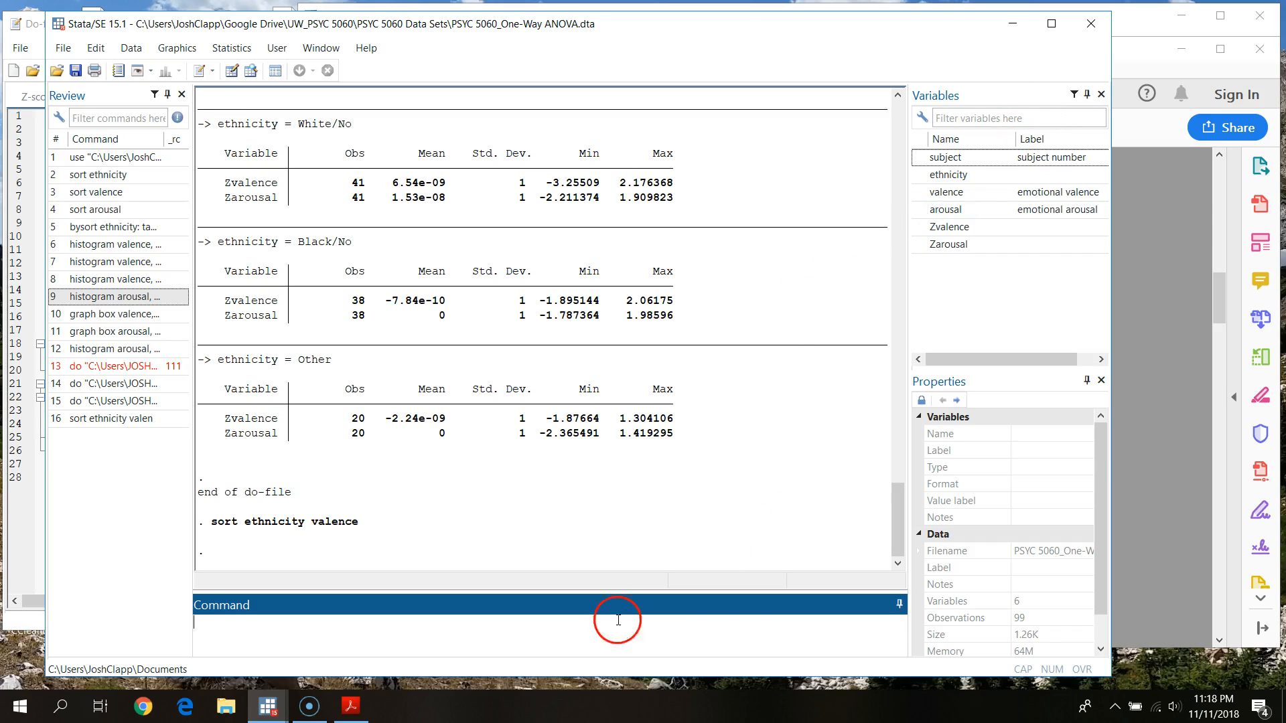
click(1176, 199)
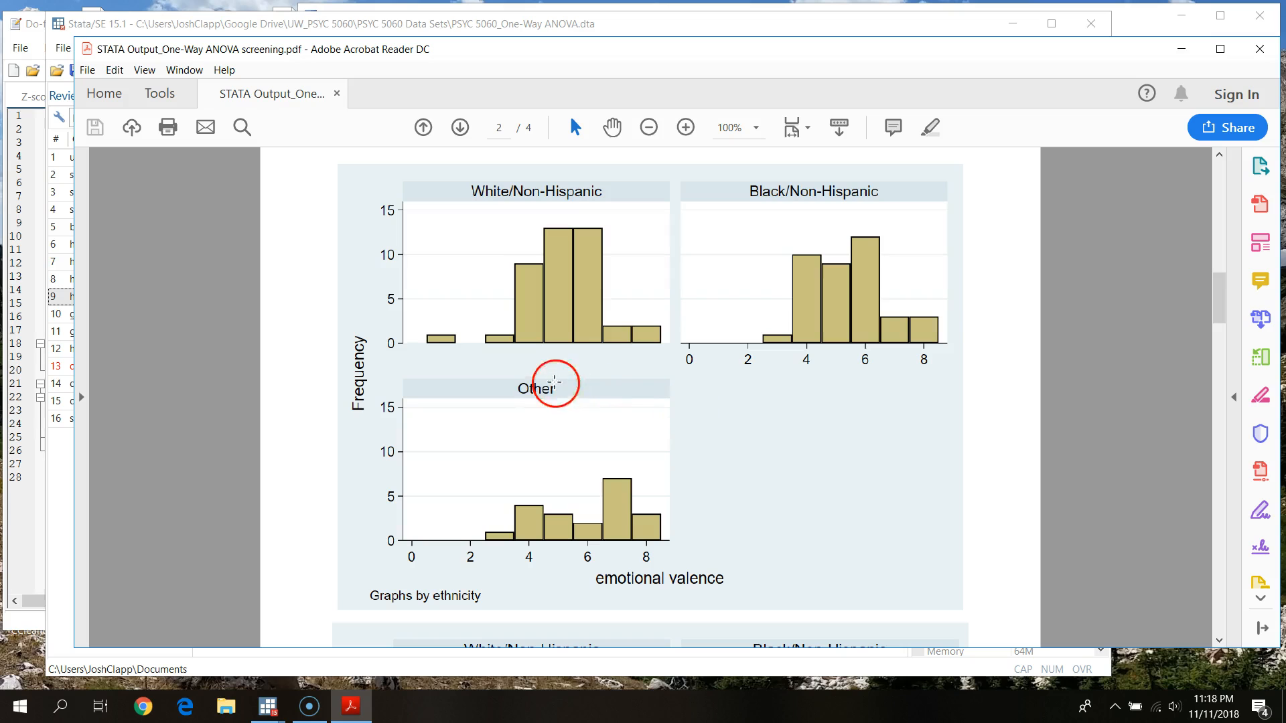
click(654, 28)
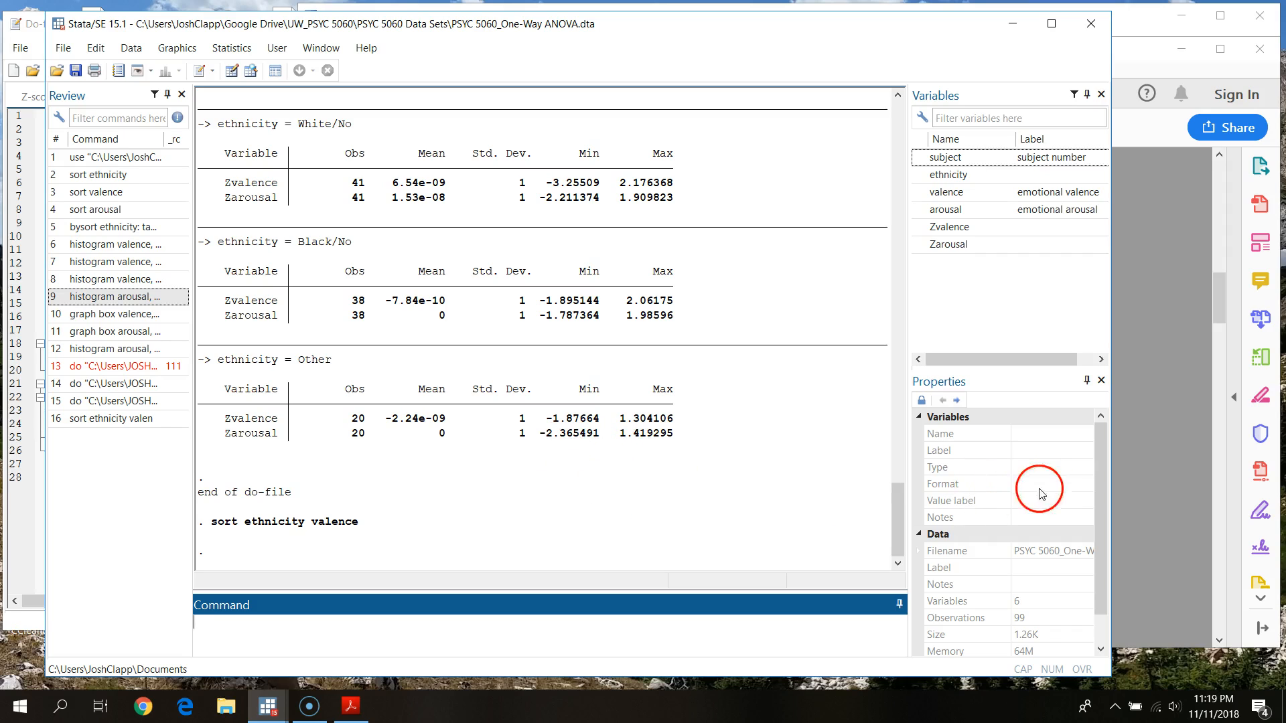
Switch to the screening PDF in Adobe Acrobat Reader and examine the emotional valence and emotional arousal histograms for each ethnicity group
click(1139, 412)
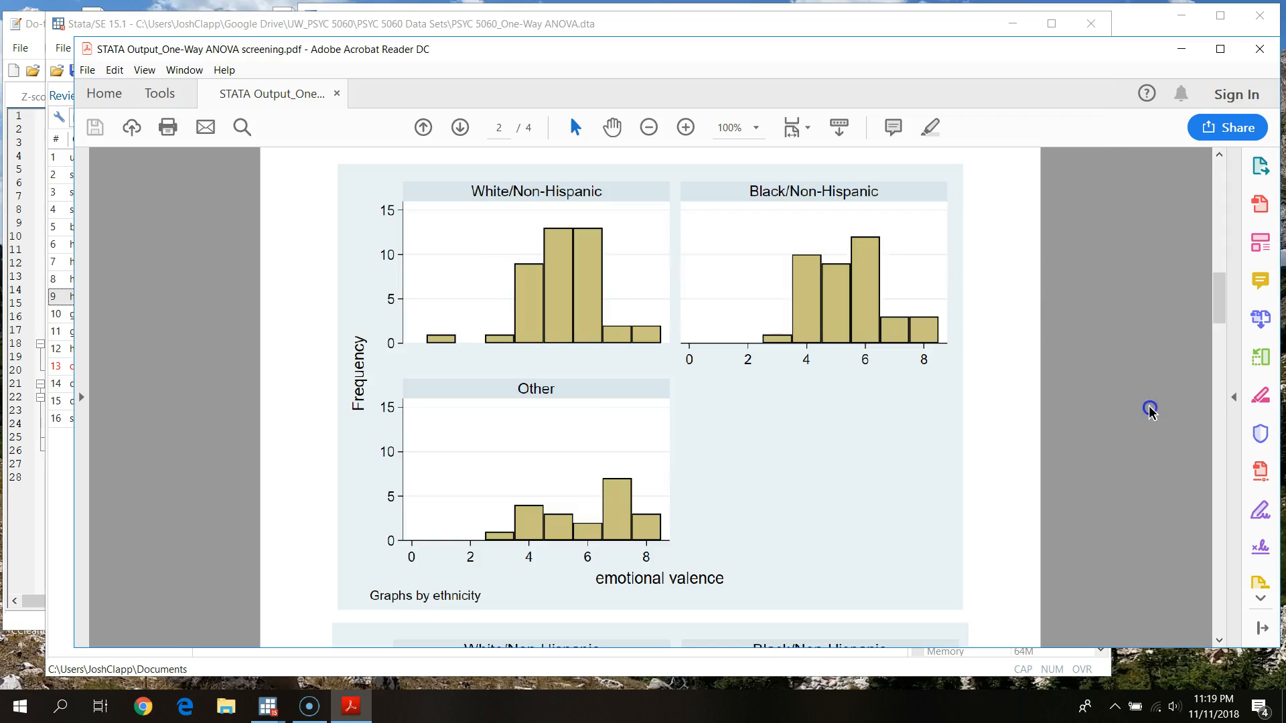
click(1216, 291)
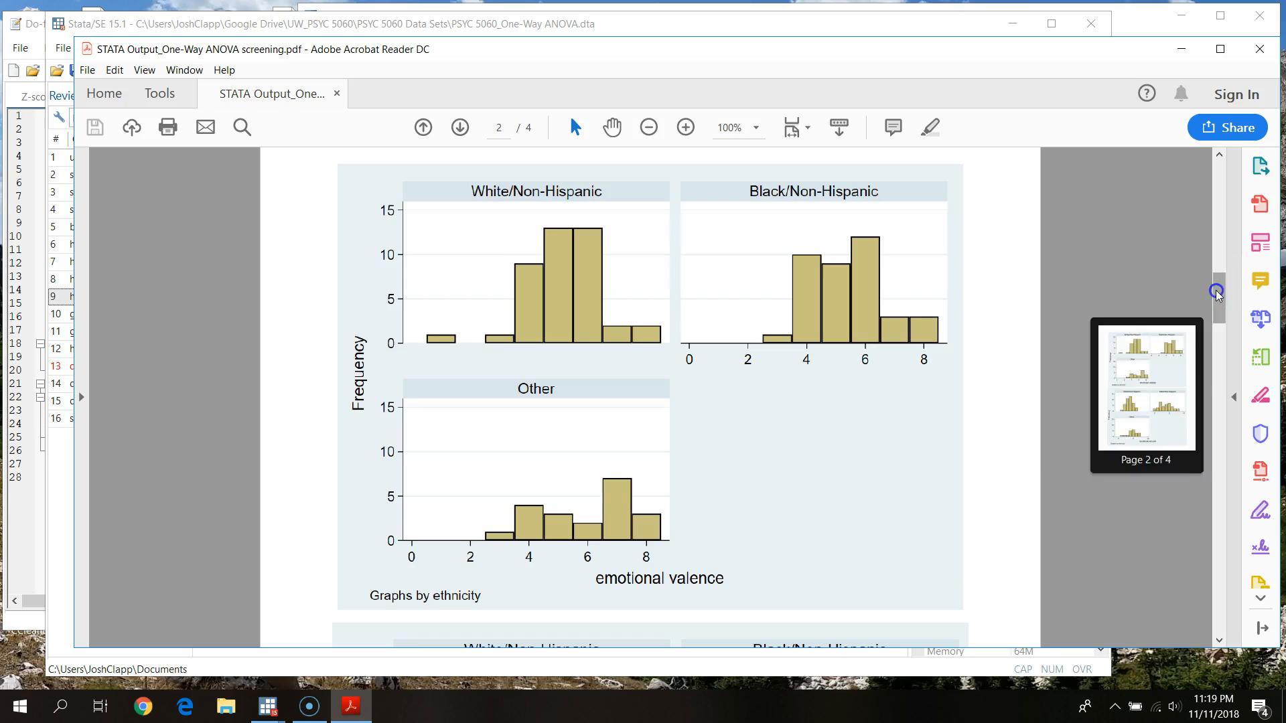
mouse_move(1222, 290)
mouse_down()
mouse_move(1221, 278)
mouse_move(1220, 289)
mouse_up()
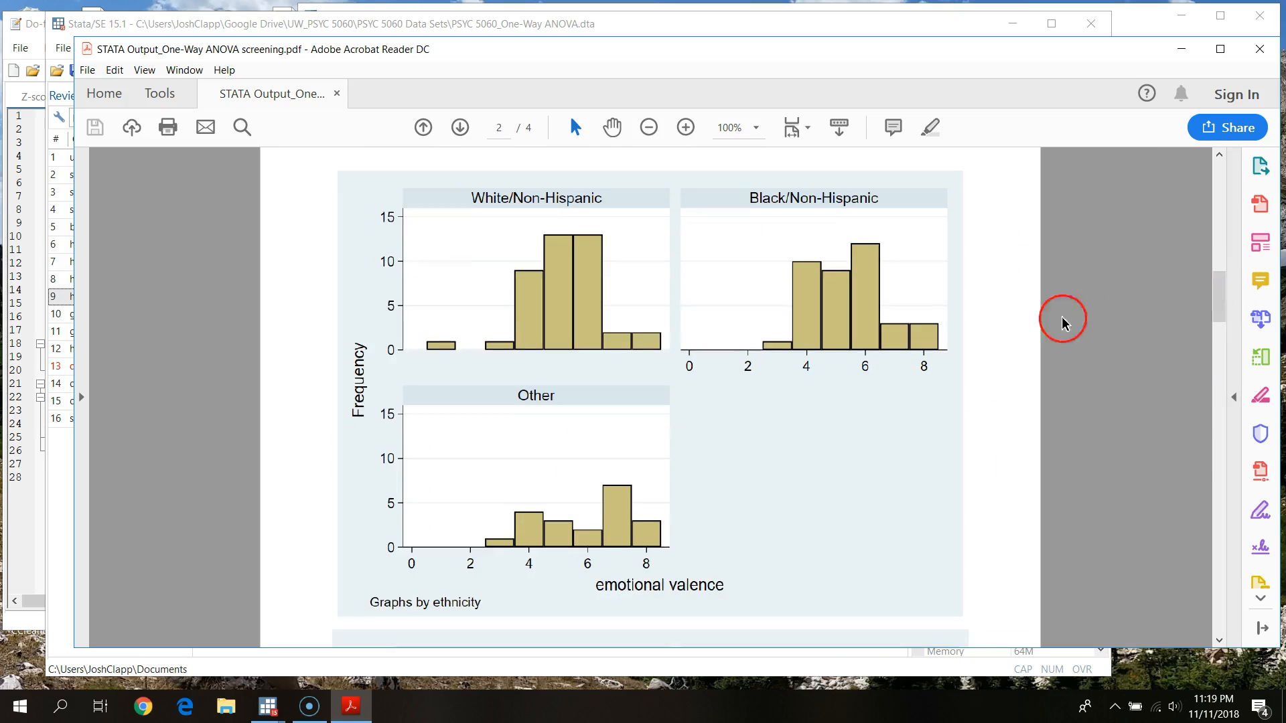
scroll(663, 541, down, 6)
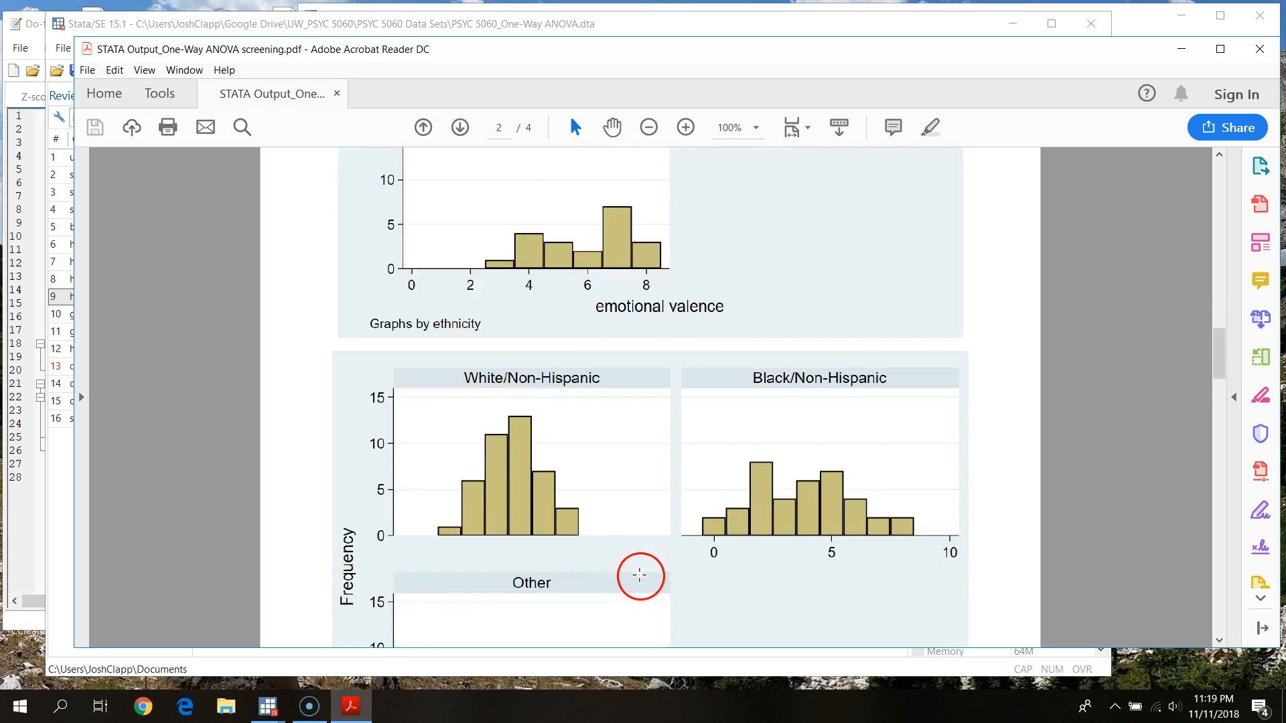
scroll(626, 608, down, 6)
scroll(627, 608, up, 6)
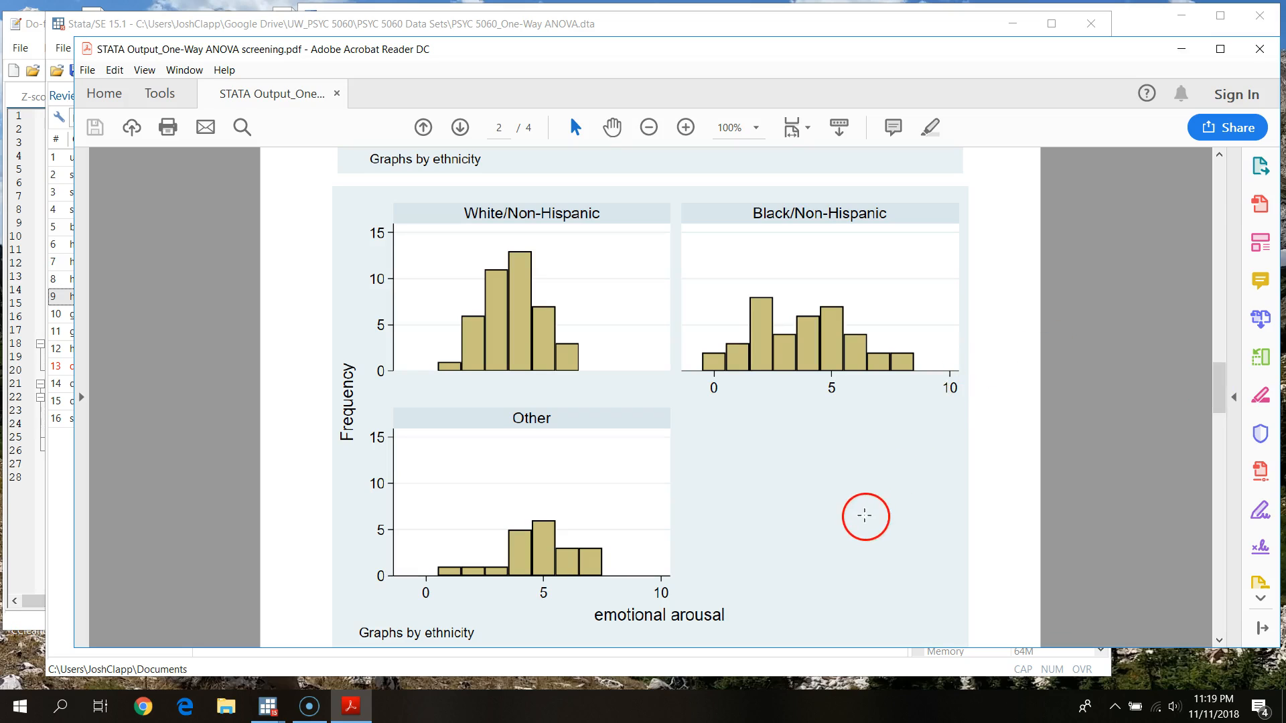
scroll(741, 514, down, 1)
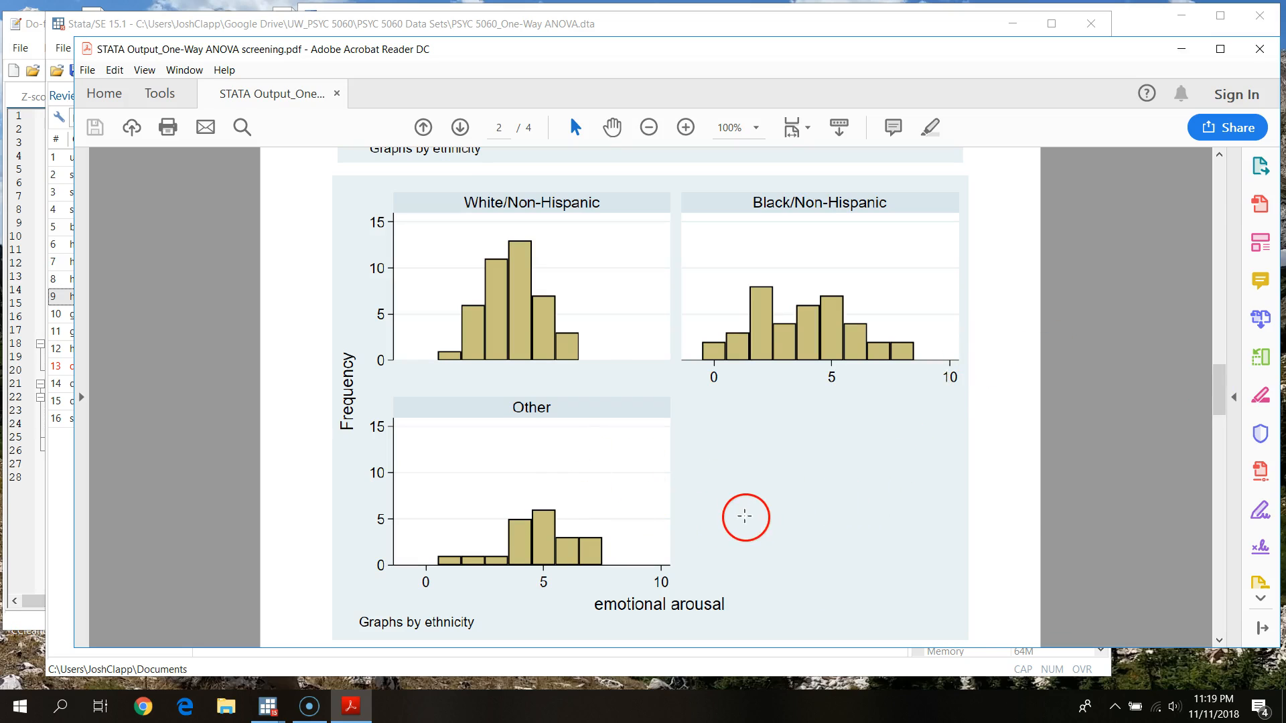
drag(1229, 395, 1223, 408)
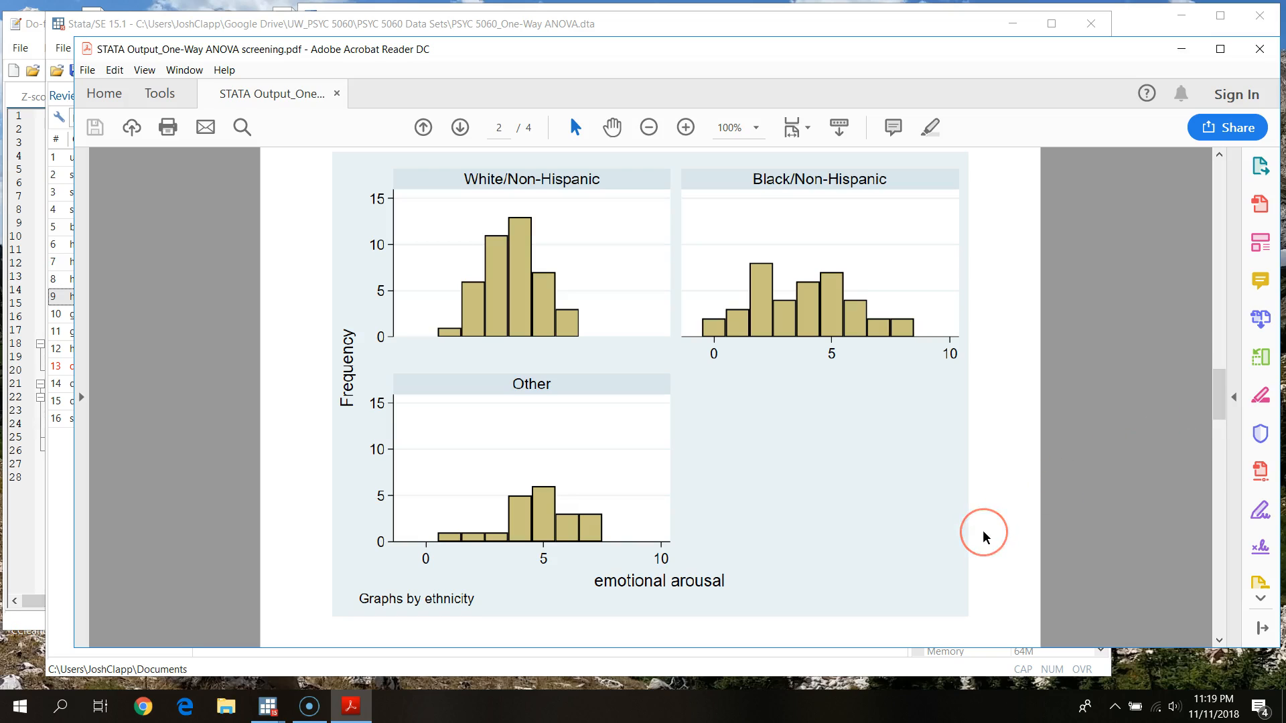
Review the emotional valence and arousal box plots by ethnicity in the PDF, and return to the Stata results
scroll(983, 535, down, 10)
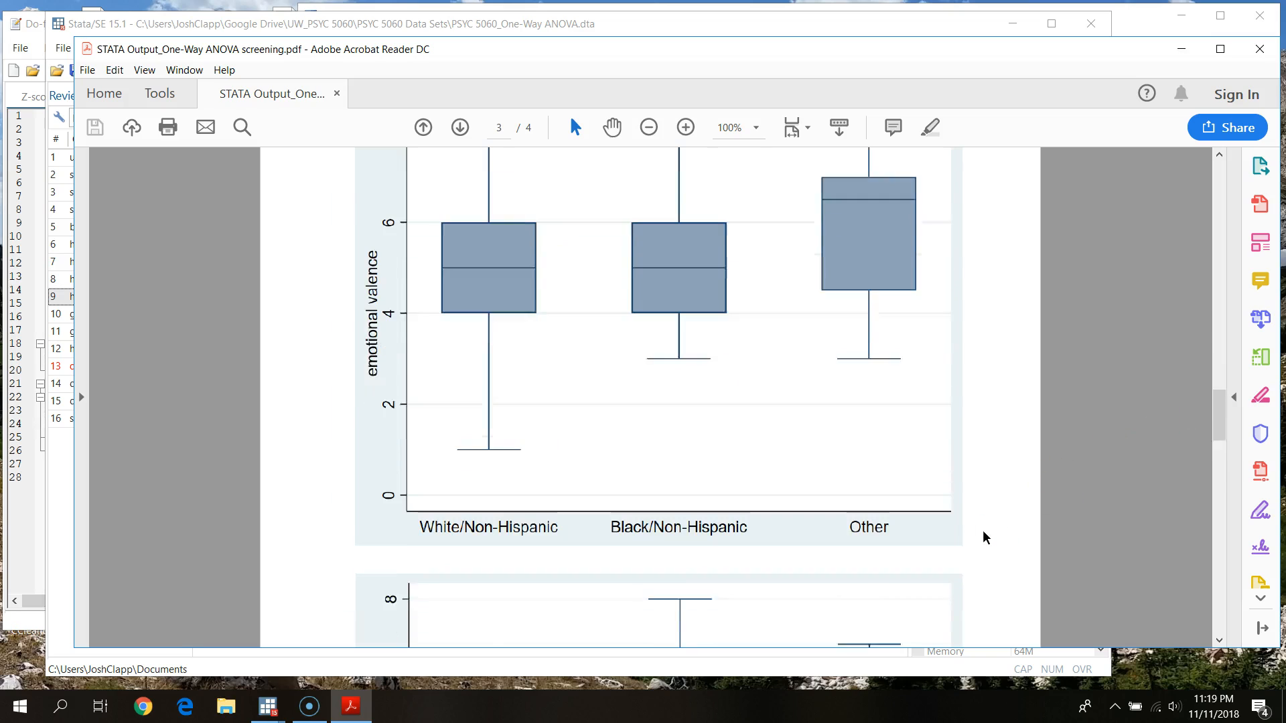
scroll(983, 535, down, 10)
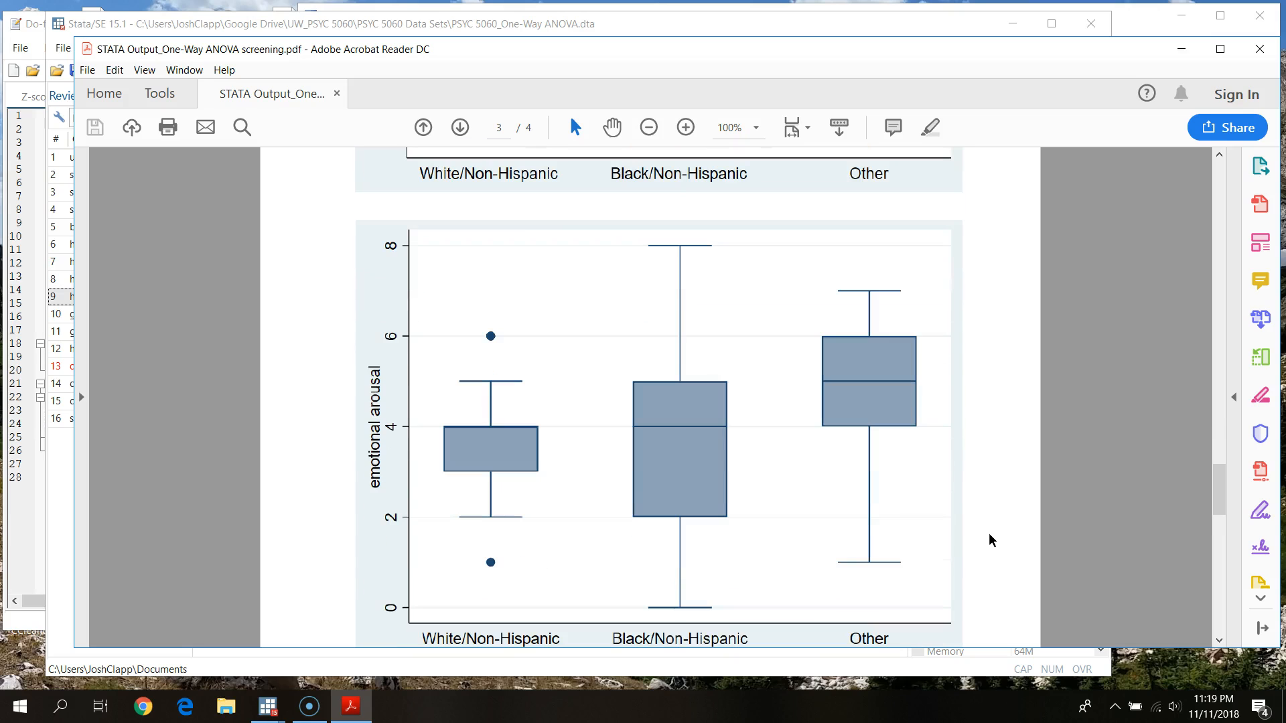
click(1182, 54)
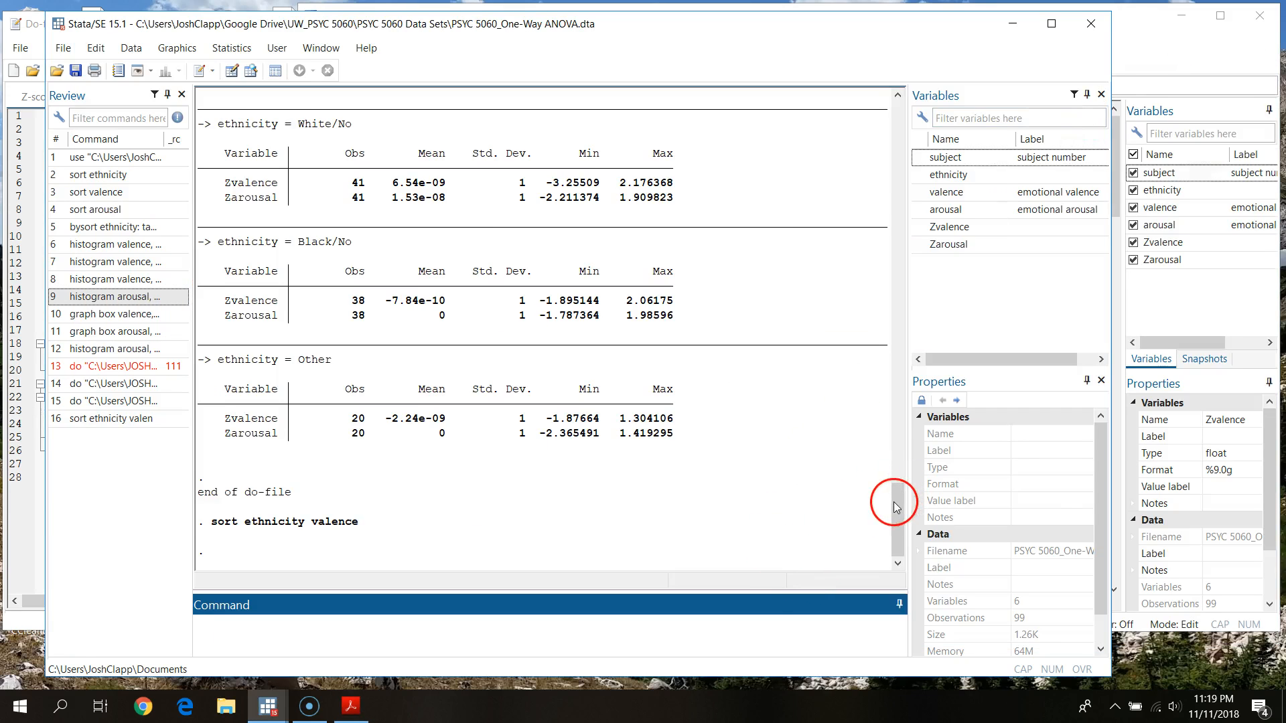
Compare the valence and arousal descriptives, including sample size, variance, skewness and kurtosis, across the ethnicity groups in the tabstat output
drag(892, 526, 922, 188)
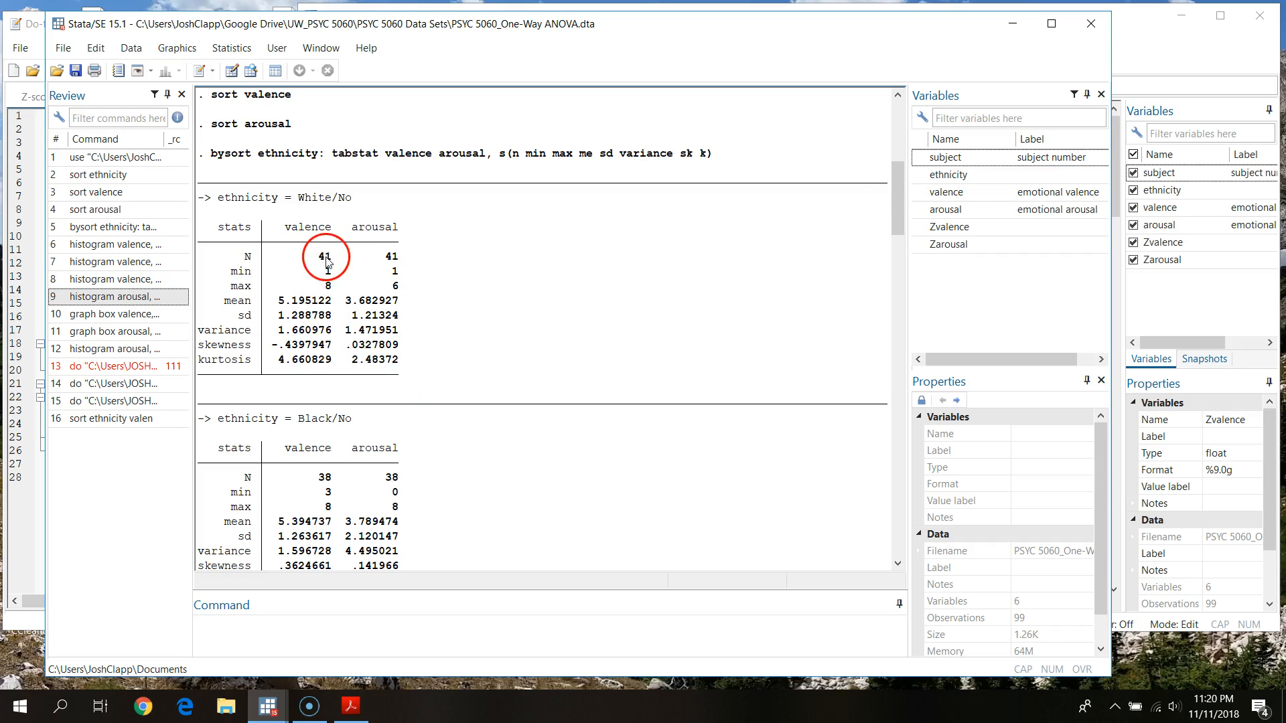
drag(898, 201, 918, 238)
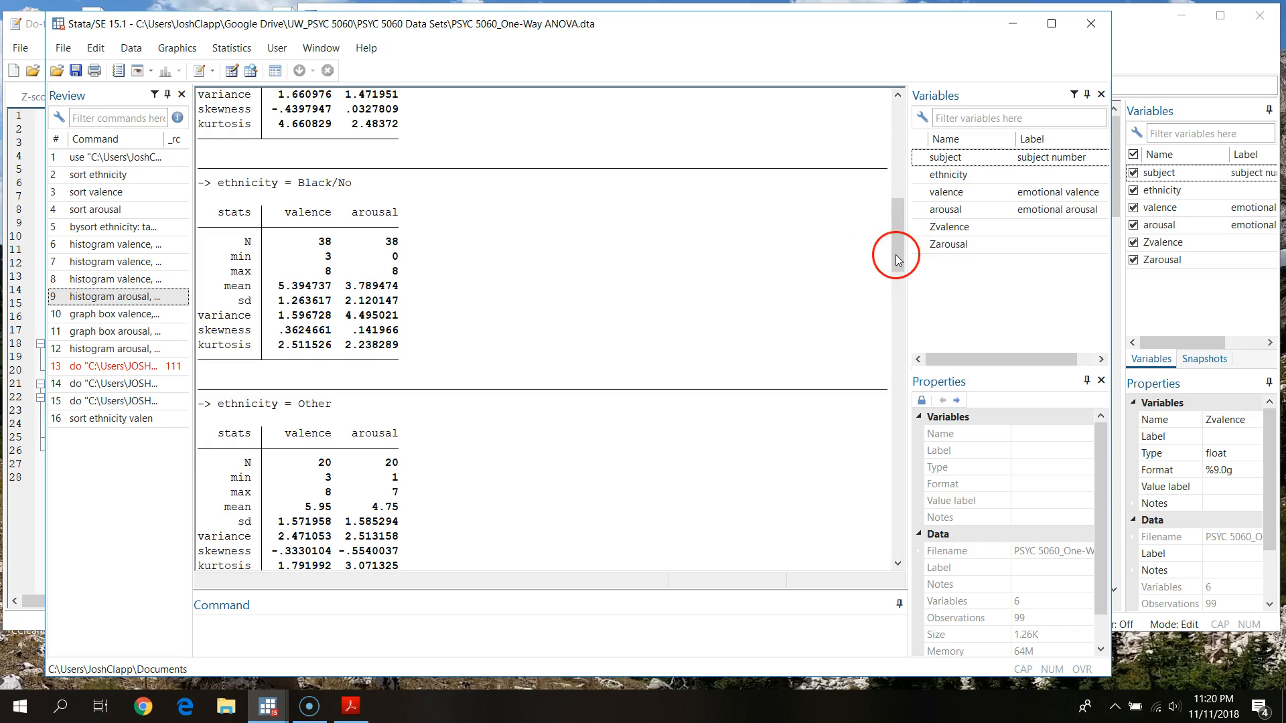
mouse_move(896, 256)
mouse_down()
mouse_move(900, 290)
mouse_move(917, 253)
mouse_up()
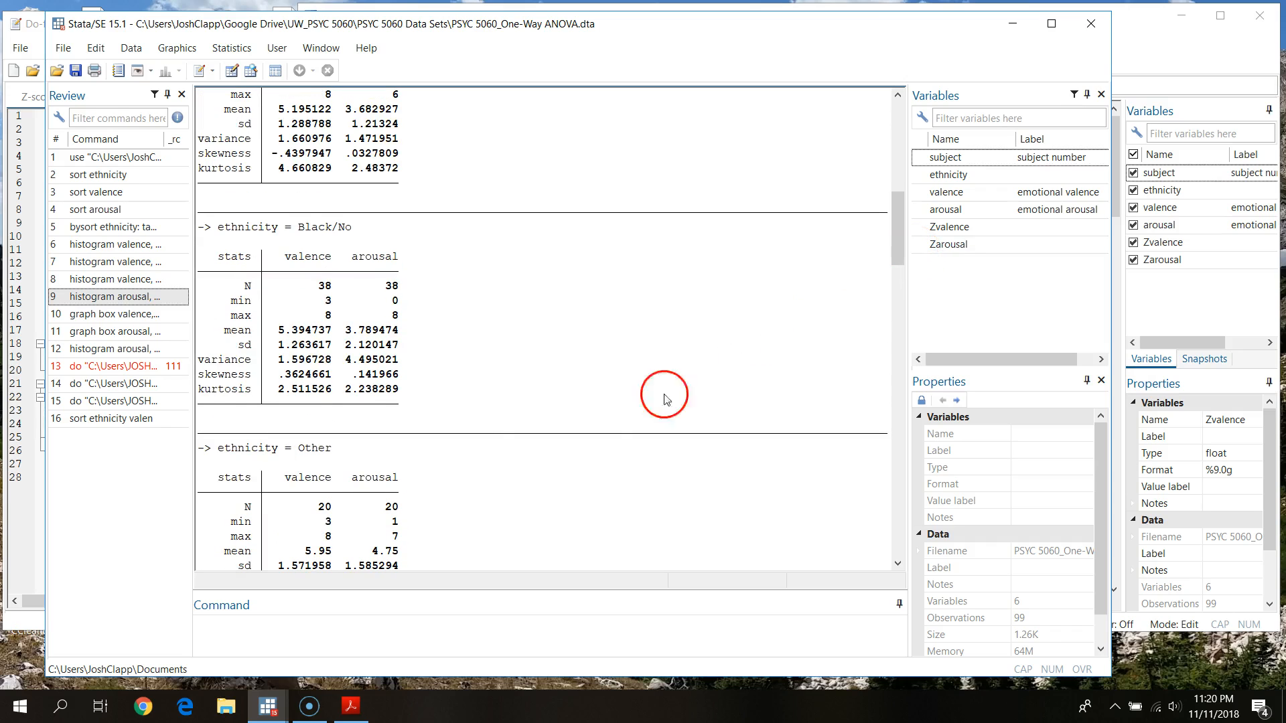
scroll(504, 434, up, 3)
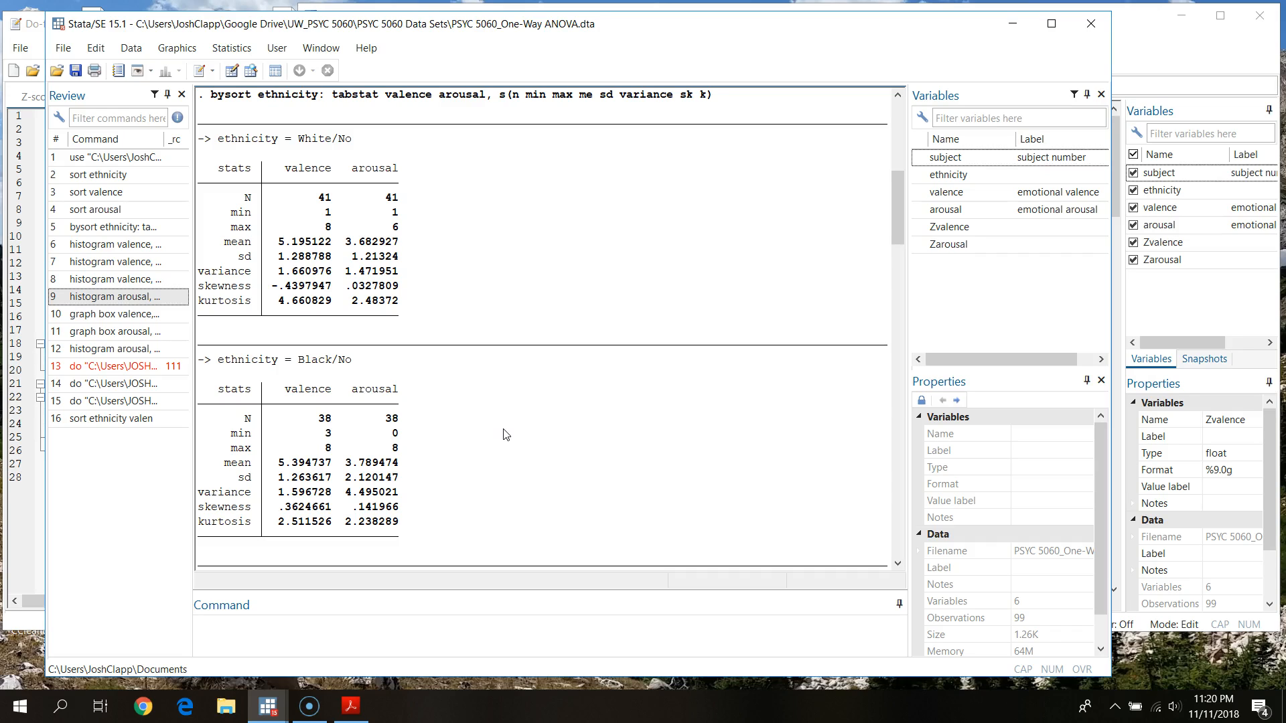
drag(897, 201, 898, 124)
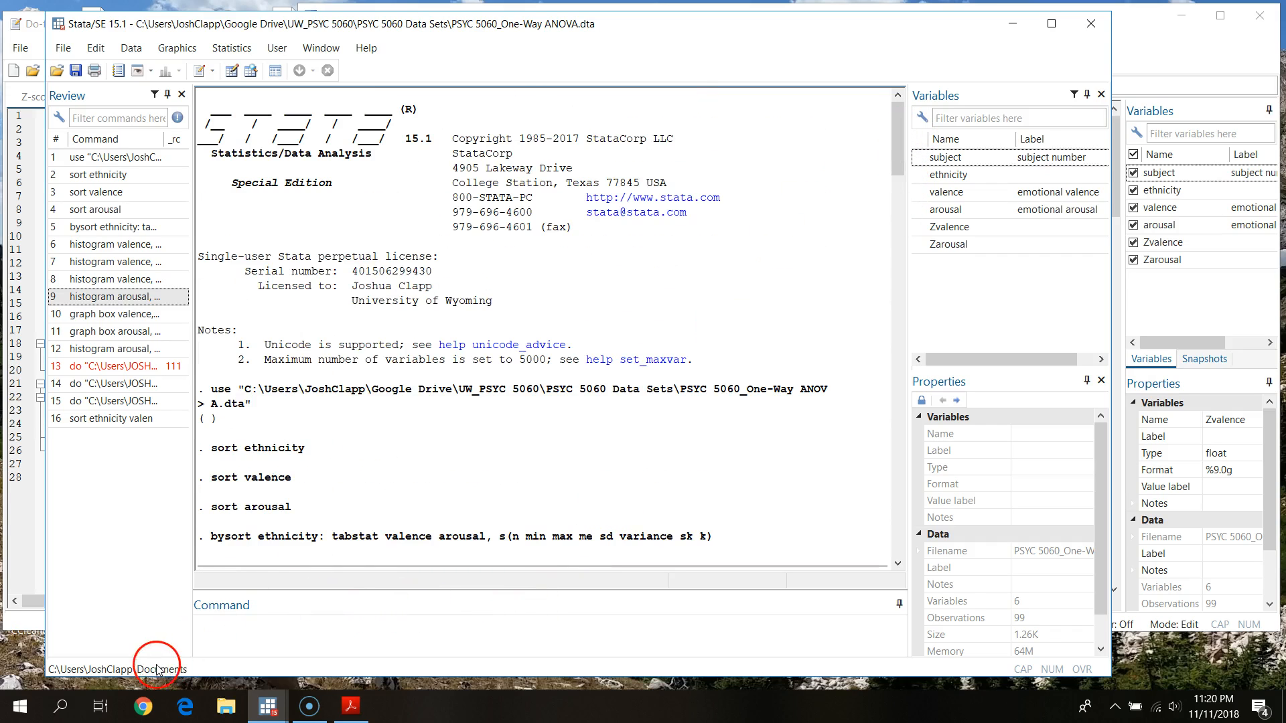